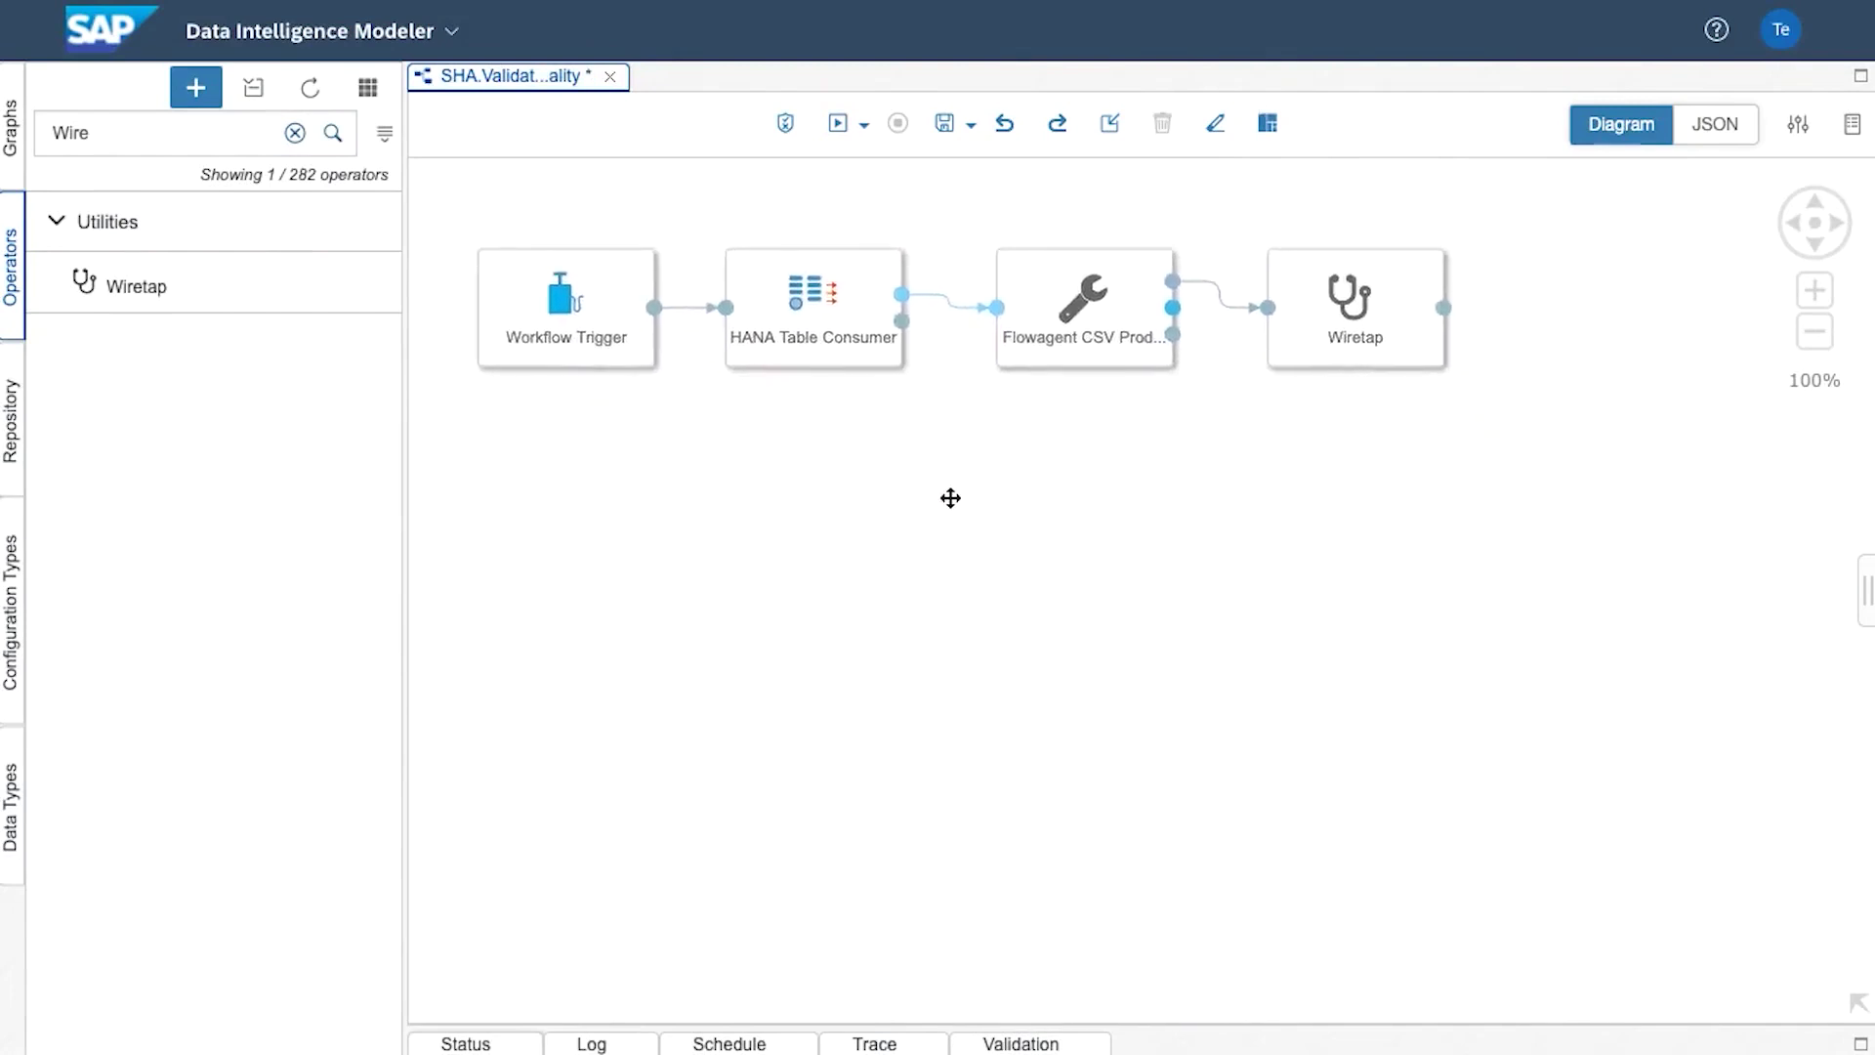
Save and validate the four-operator graph, clear the validation and log messages, and hide the message pane
{"action": "left_click", "coordinate": [943, 133]}
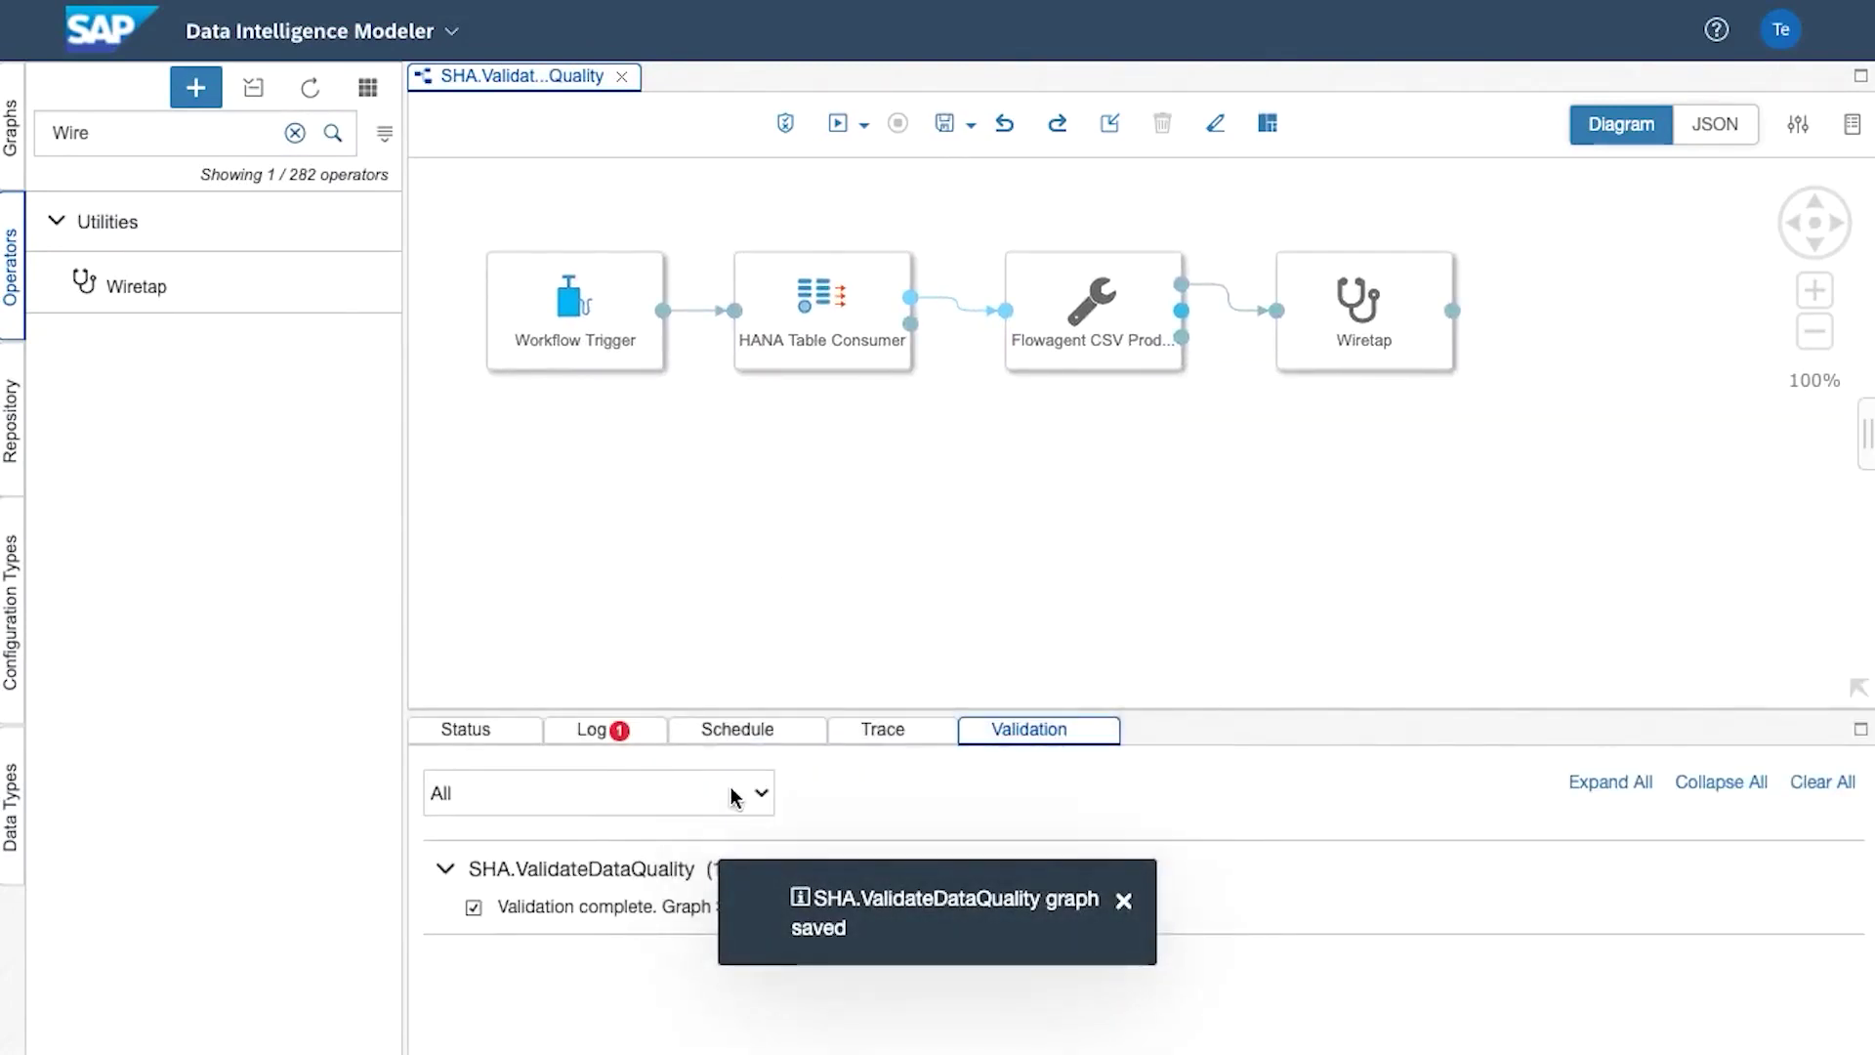
{"action": "left_click", "coordinate": [1822, 782]}
{"action": "left_click", "coordinate": [646, 744]}
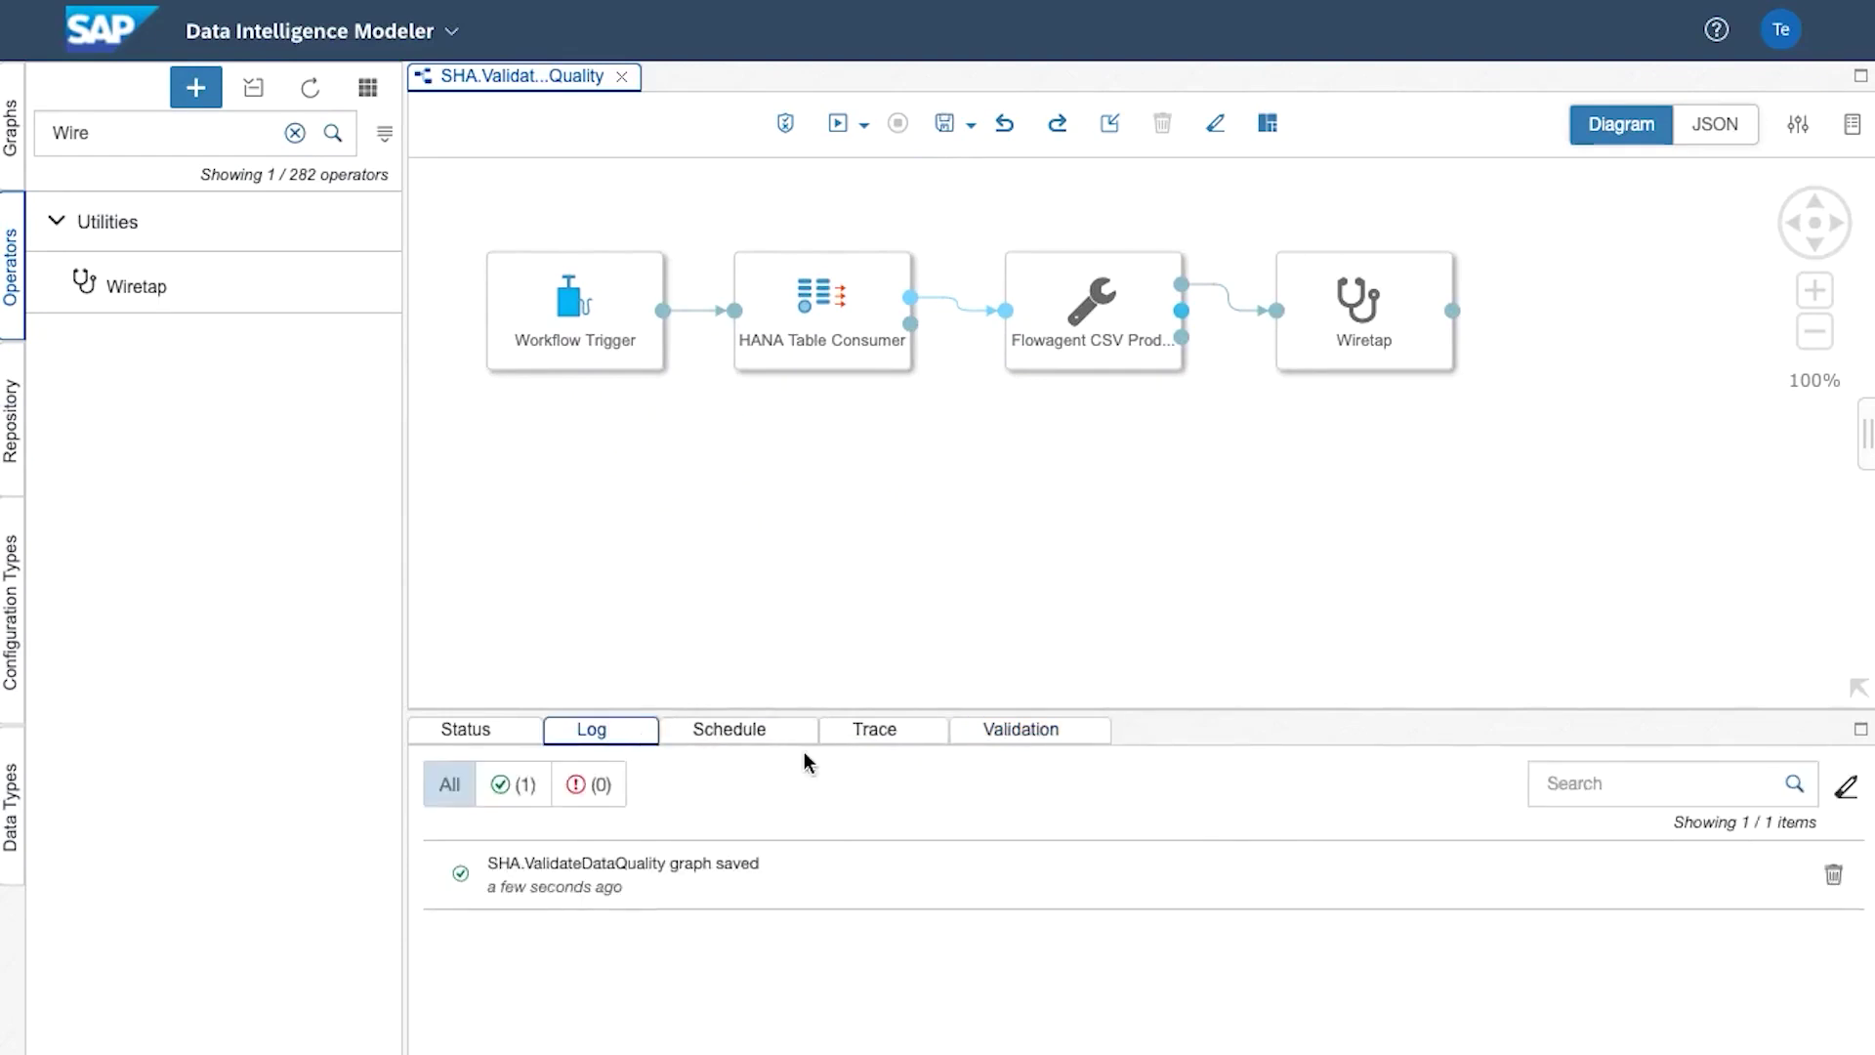
{"action": "left_click", "coordinate": [1830, 871]}
{"action": "left_click_drag", "start_coordinate": [742, 714], "coordinate": [471, 744]}
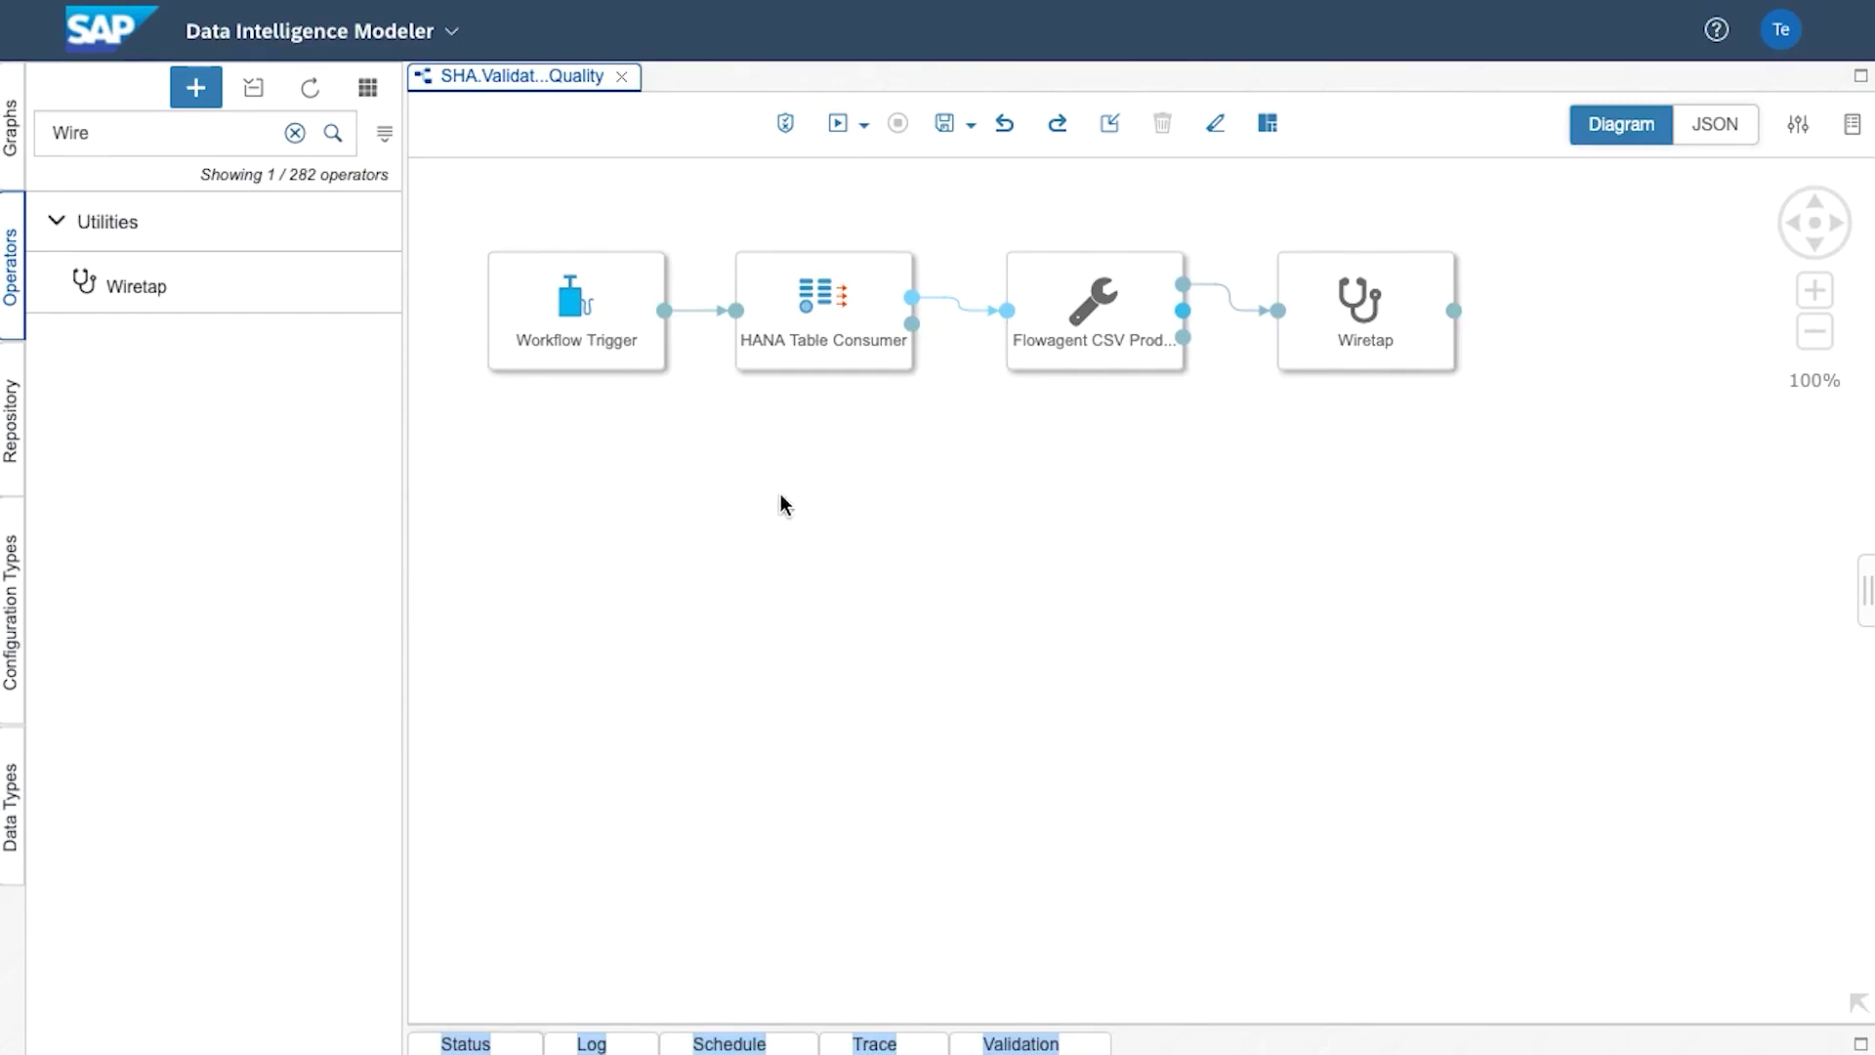
Search 'Validat', place a Validation Rule operator, and connect the Wiretap's out port to it
{"action": "left_click", "coordinate": [295, 133]}
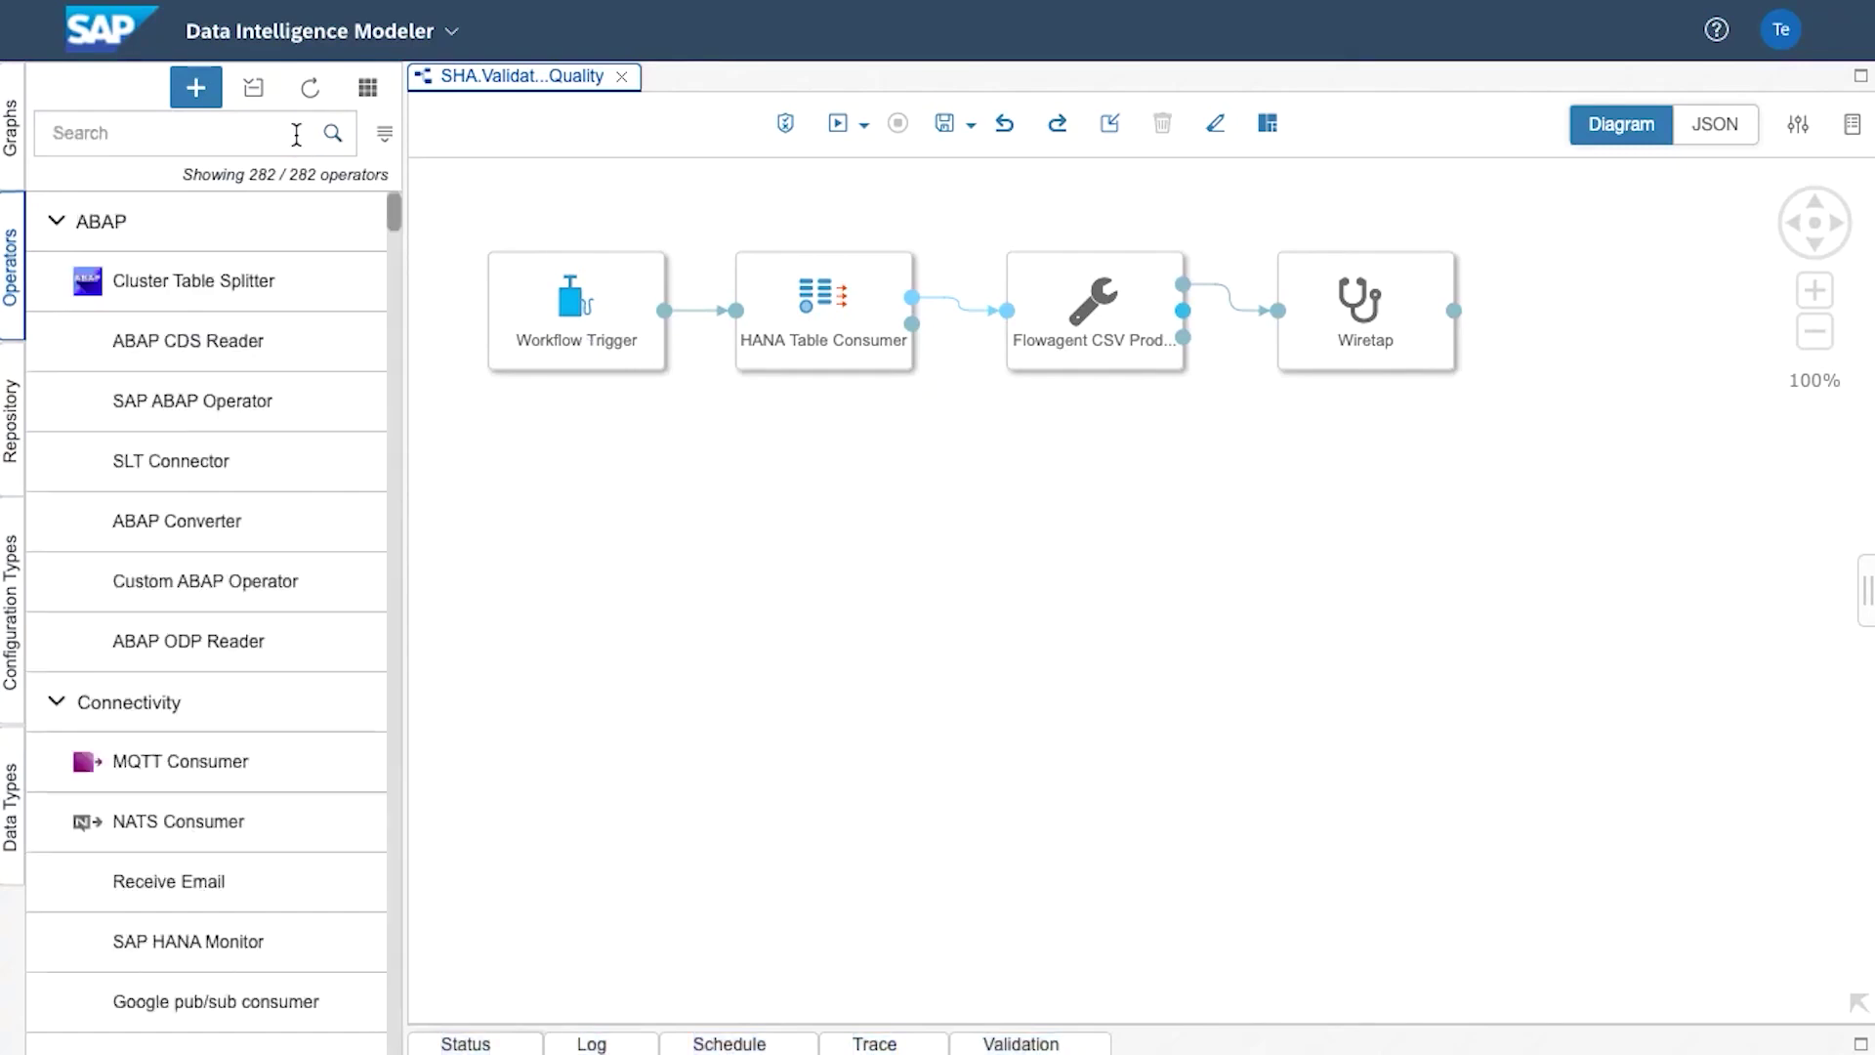
{"action": "left_click", "coordinate": [221, 135]}
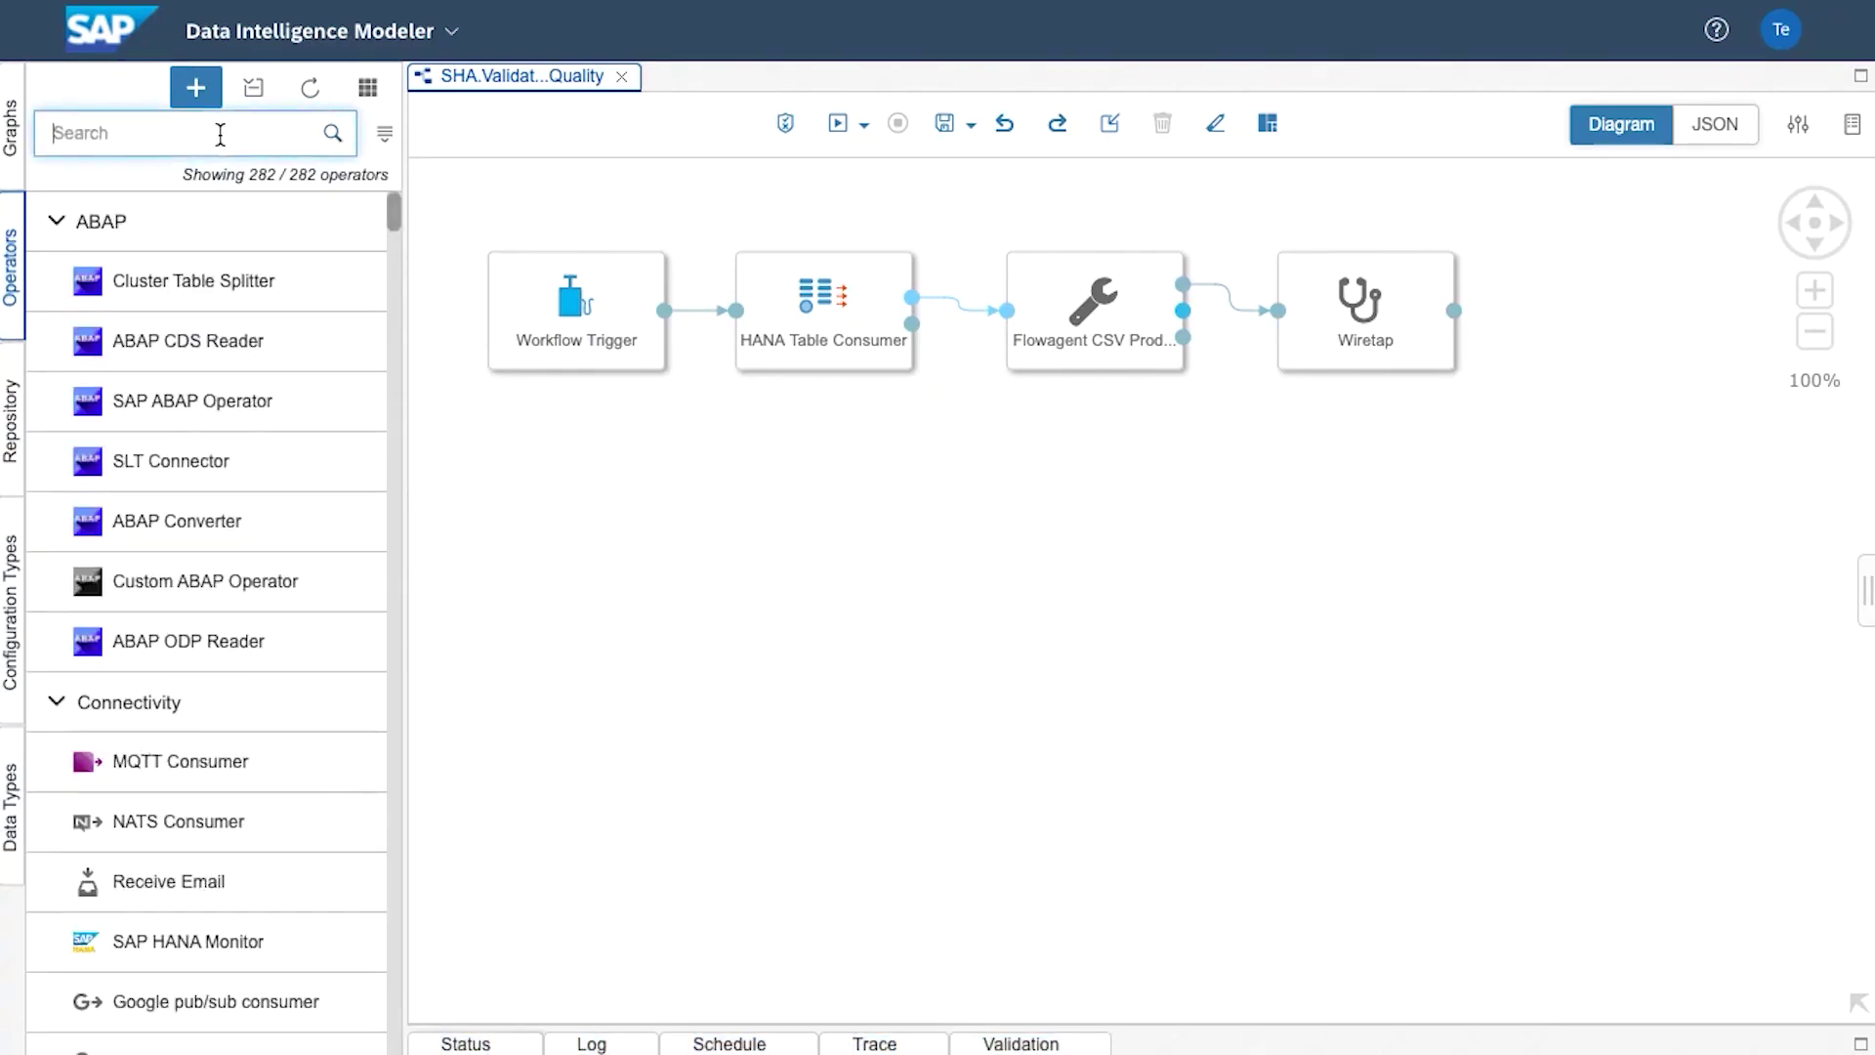
{"action": "type", "text": "Validat"}
{"action": "left_click_drag", "start_coordinate": [155, 284], "coordinate": [555, 553]}
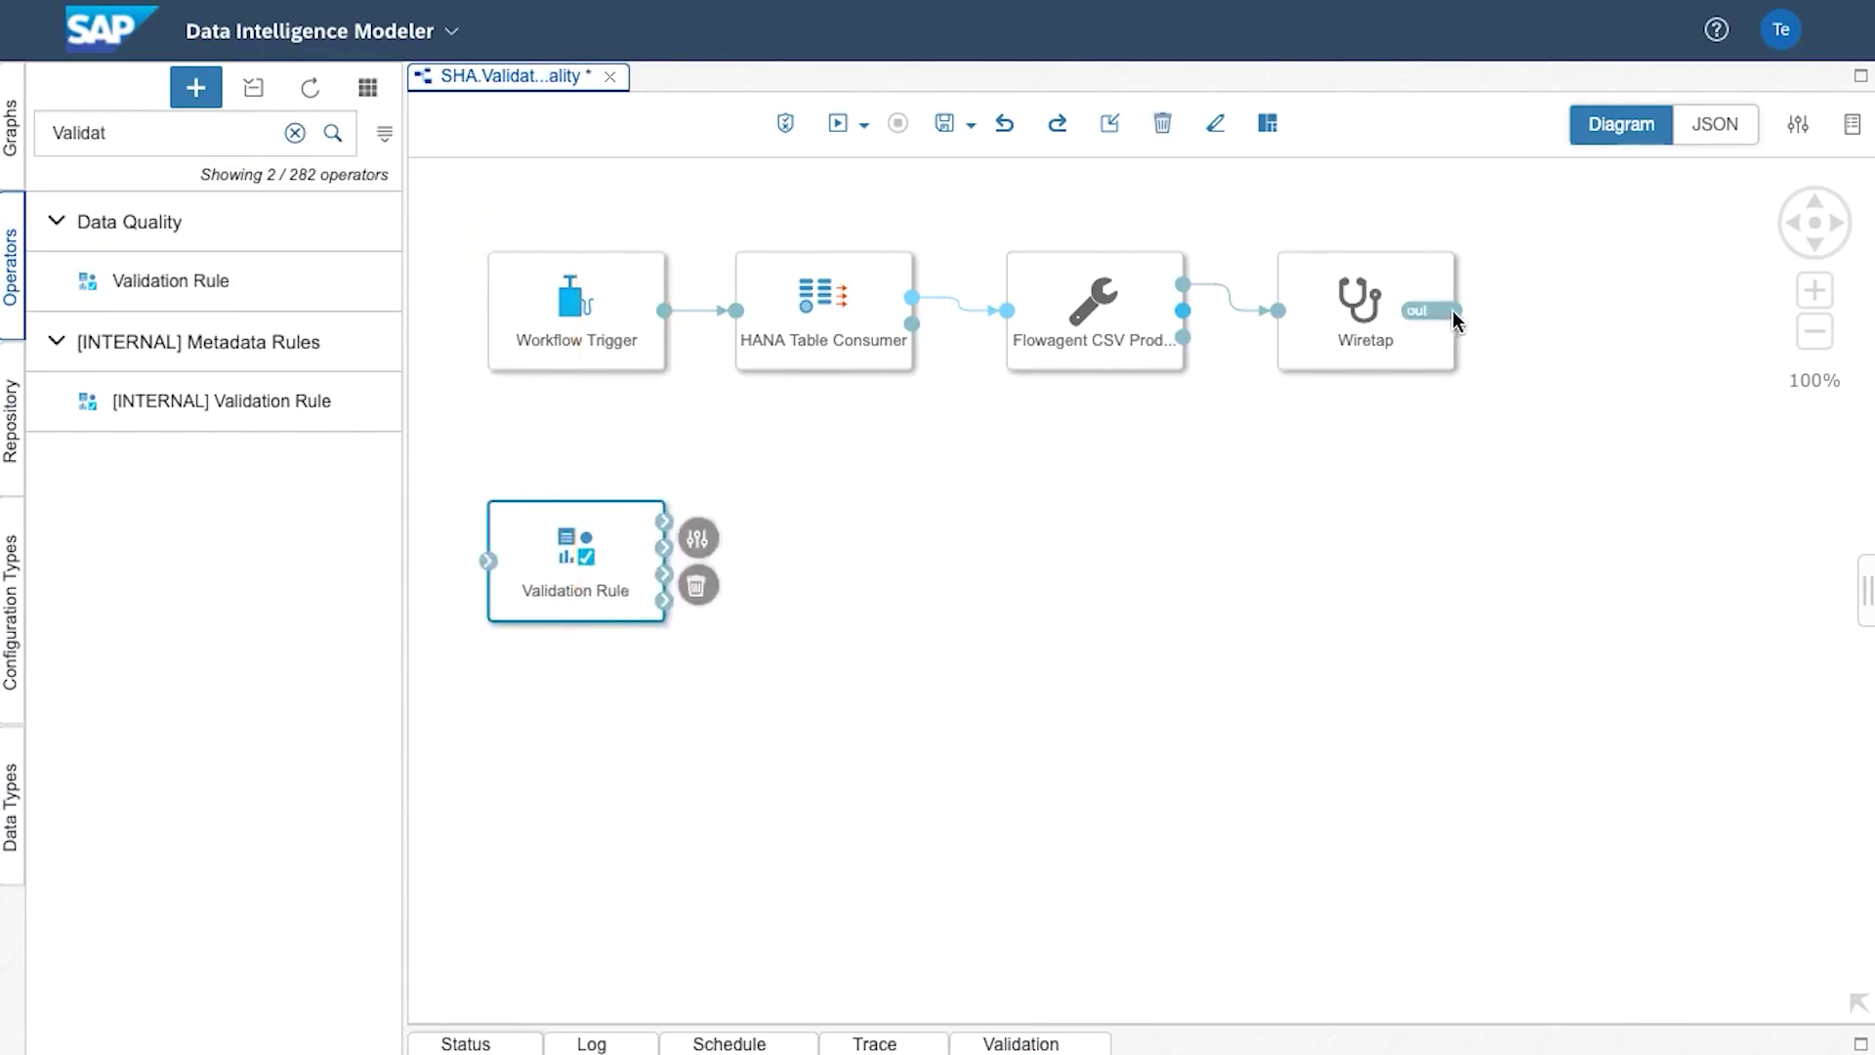
{"action": "left_click_drag", "start_coordinate": [1453, 311], "coordinate": [623, 589]}
{"action": "left_click", "coordinate": [959, 607]}
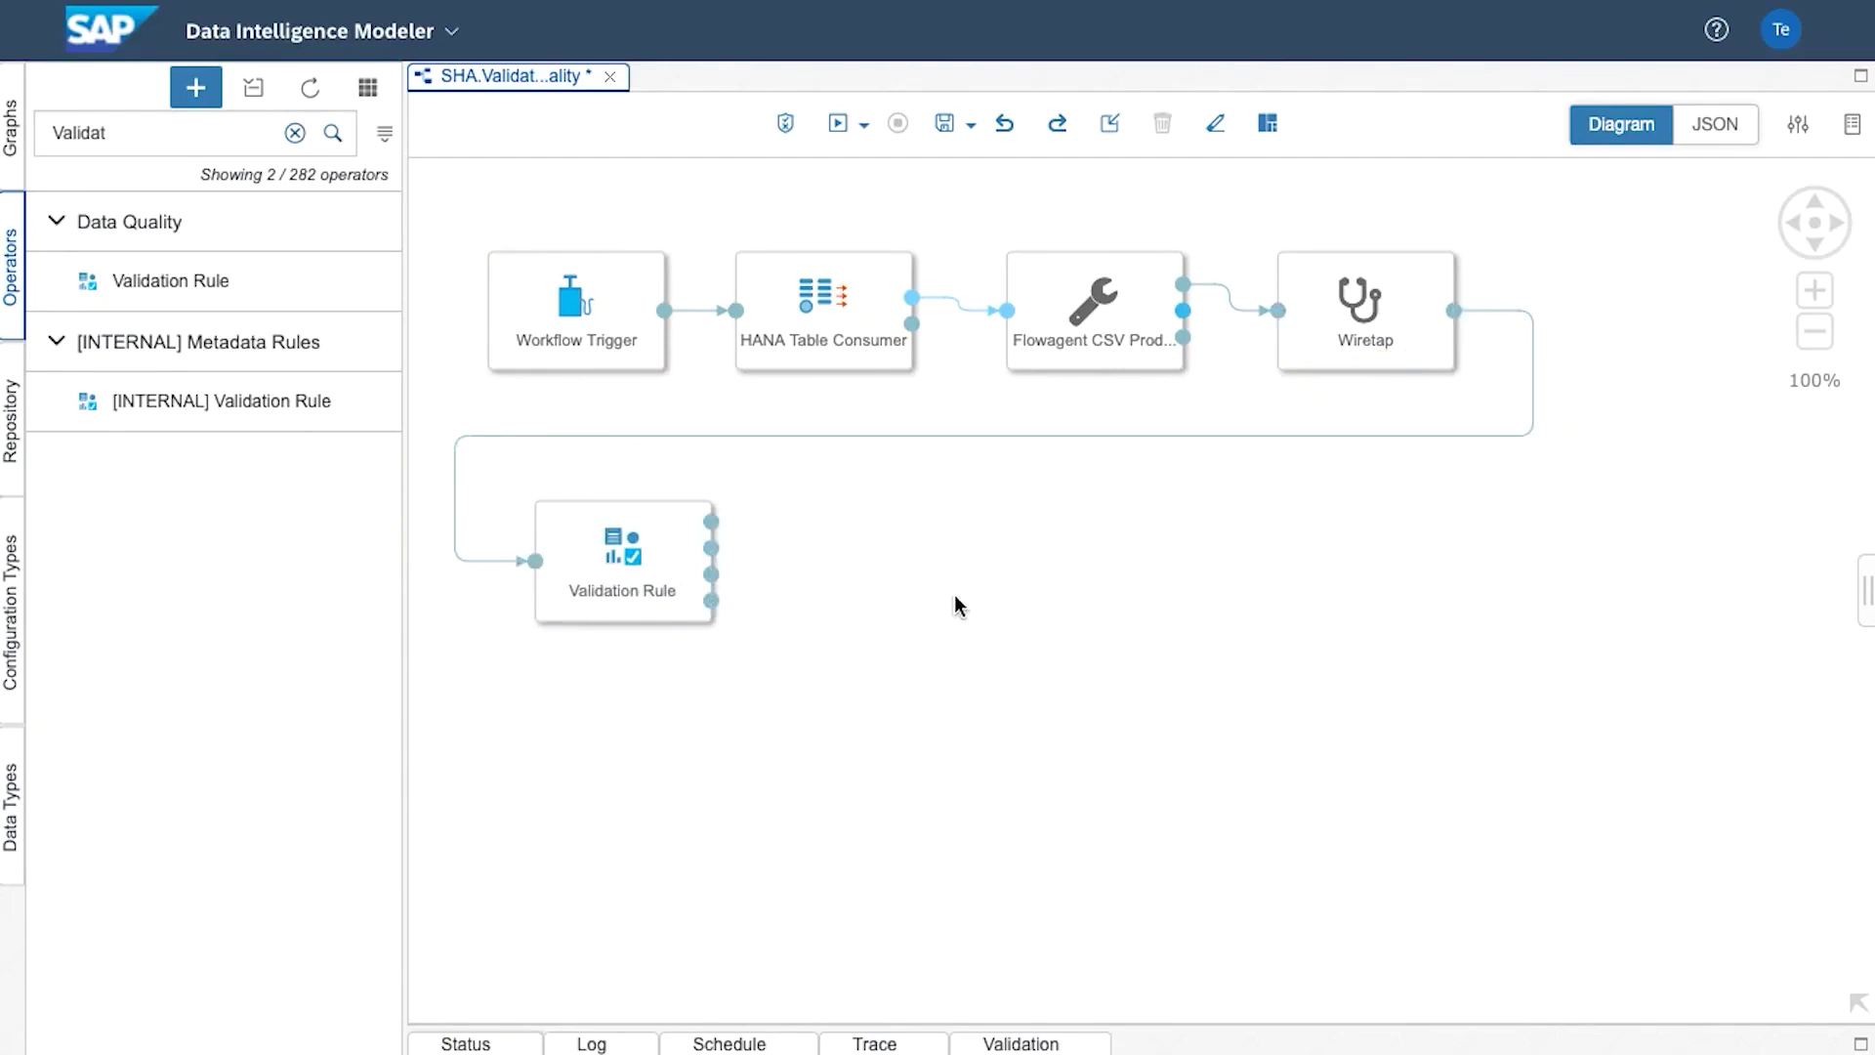
Read the Validation Rule documentation, highlighting the sentence about pass and fail routing
{"action": "right_click", "coordinate": [613, 553]}
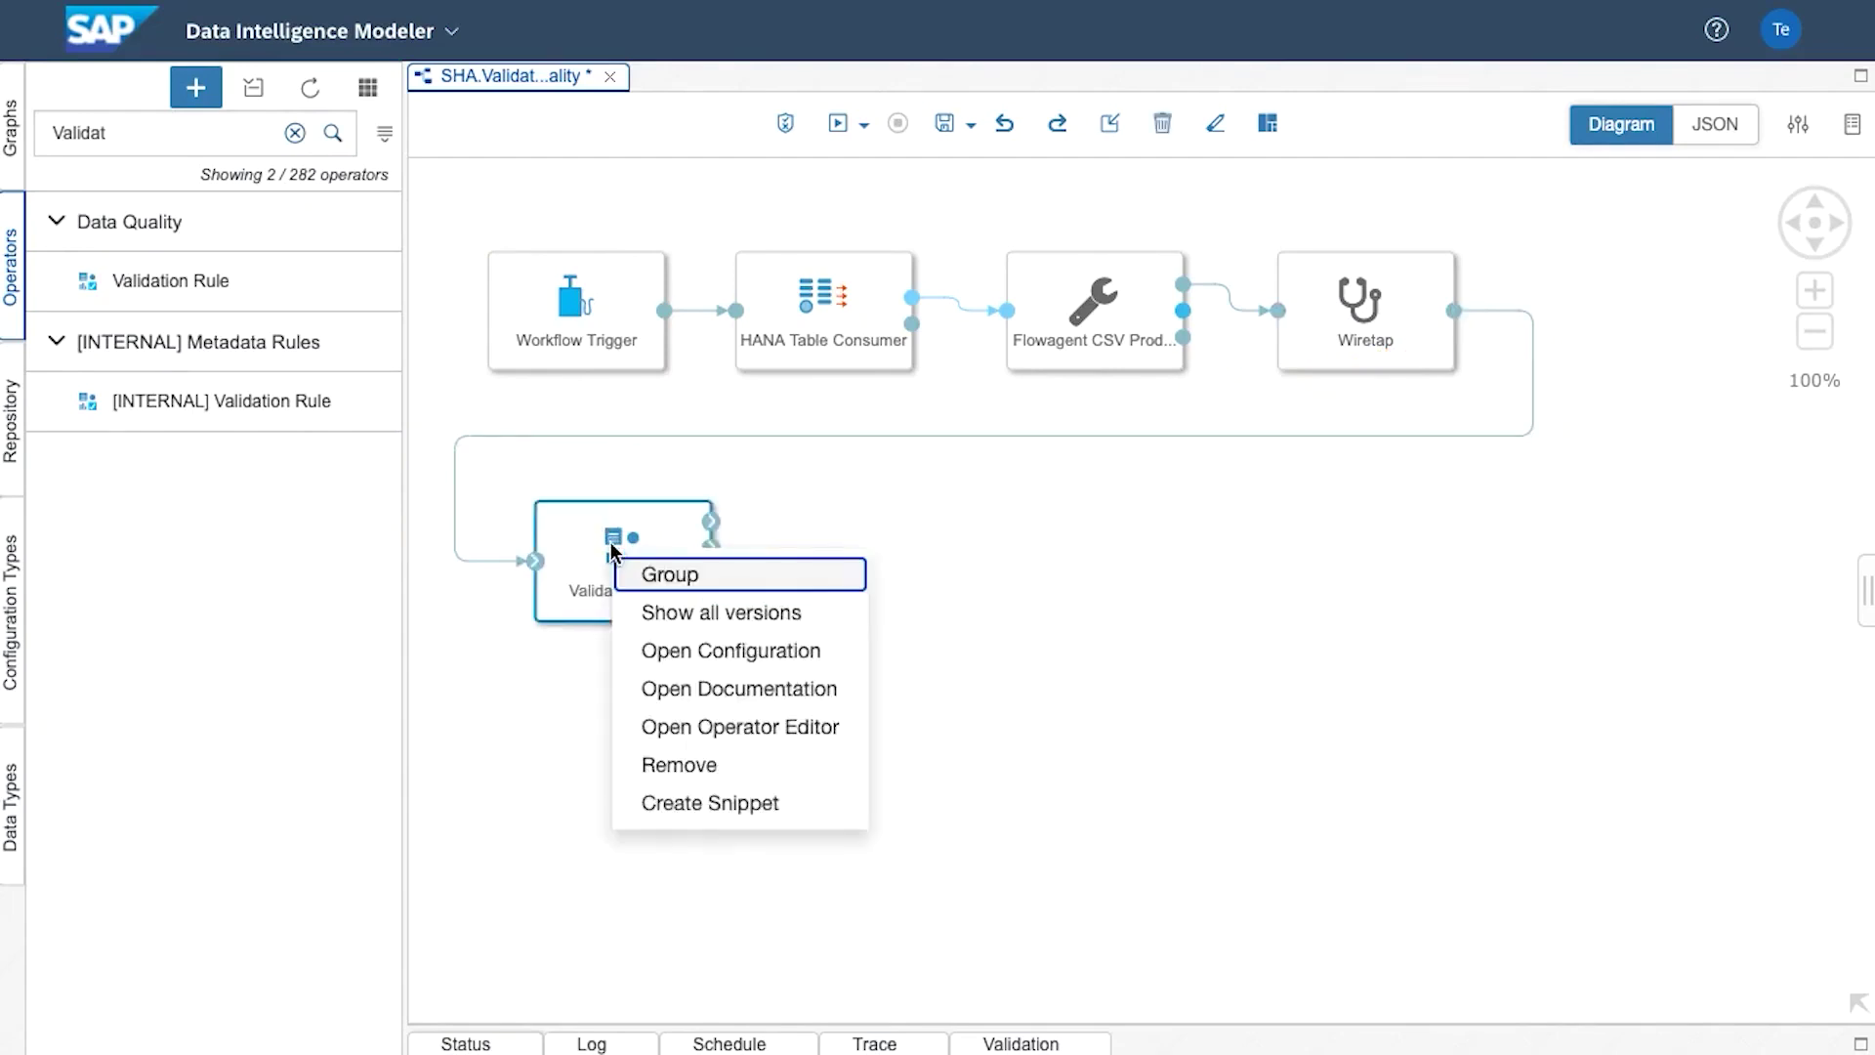
{"action": "left_click", "coordinate": [709, 652]}
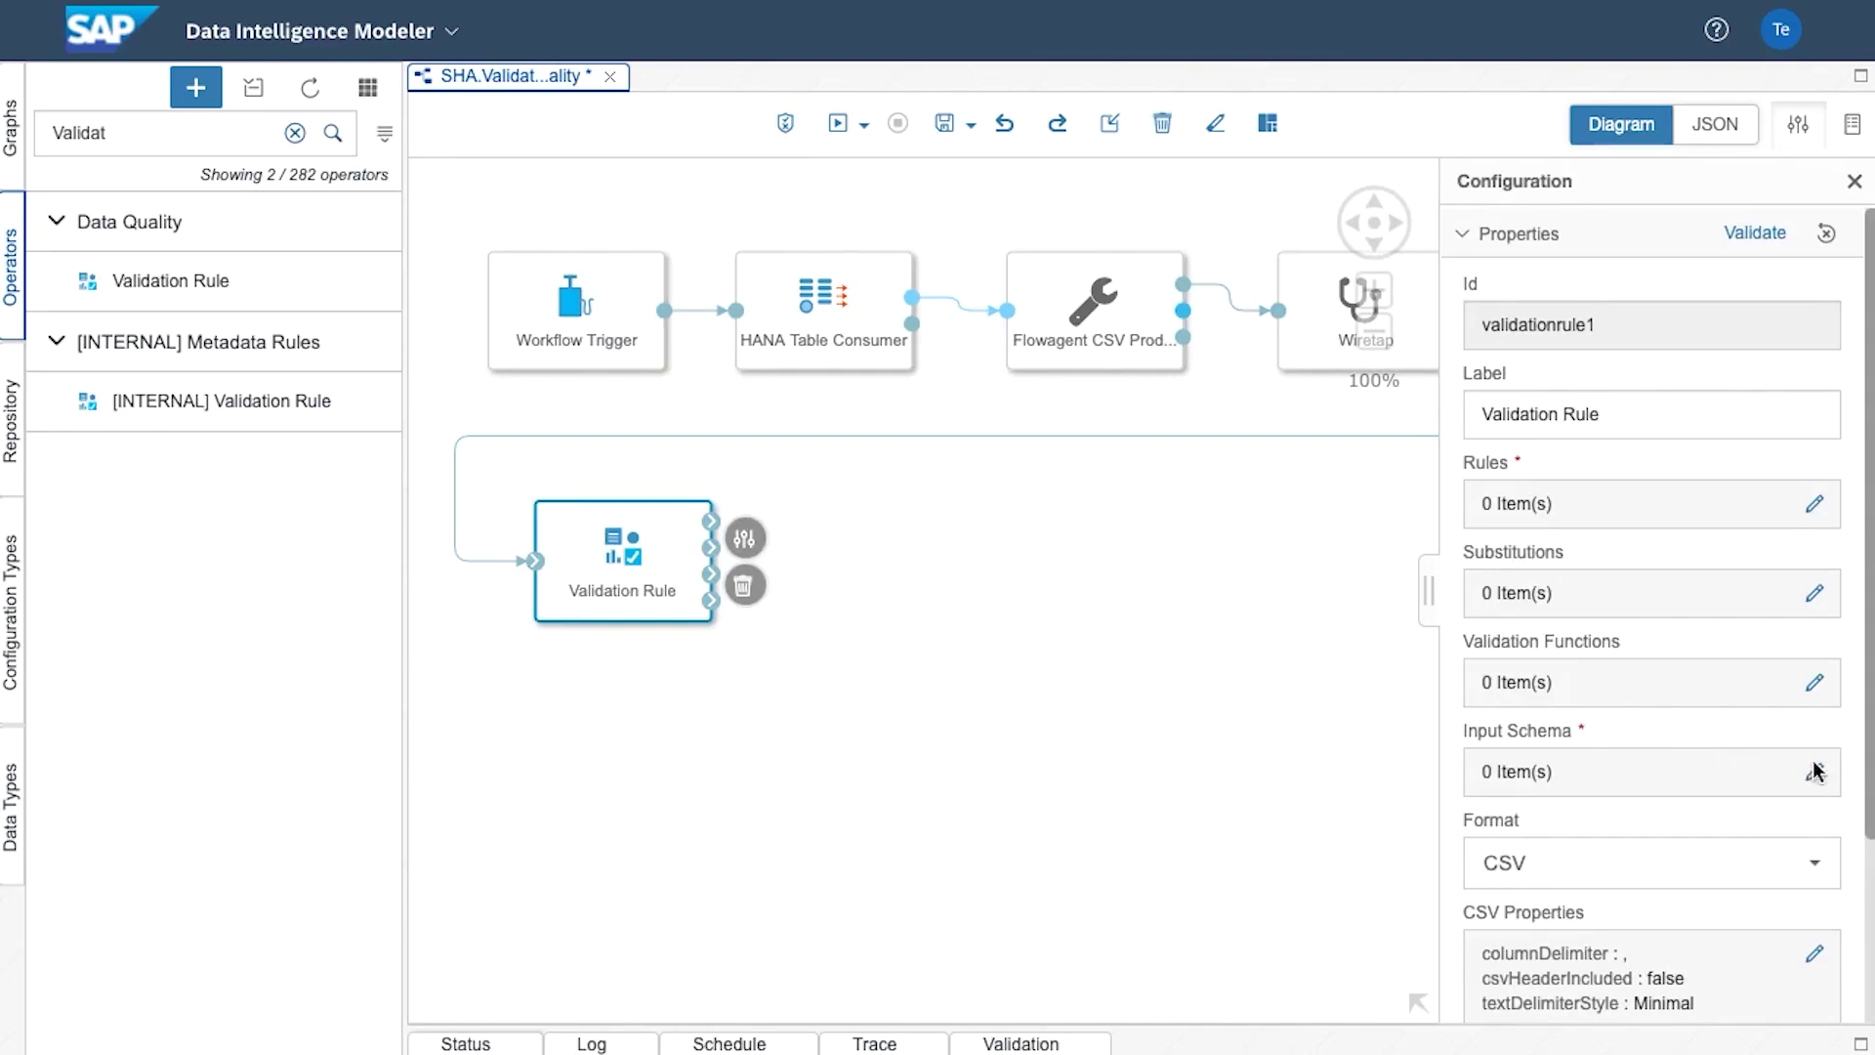
{"action": "right_click", "coordinate": [628, 576]}
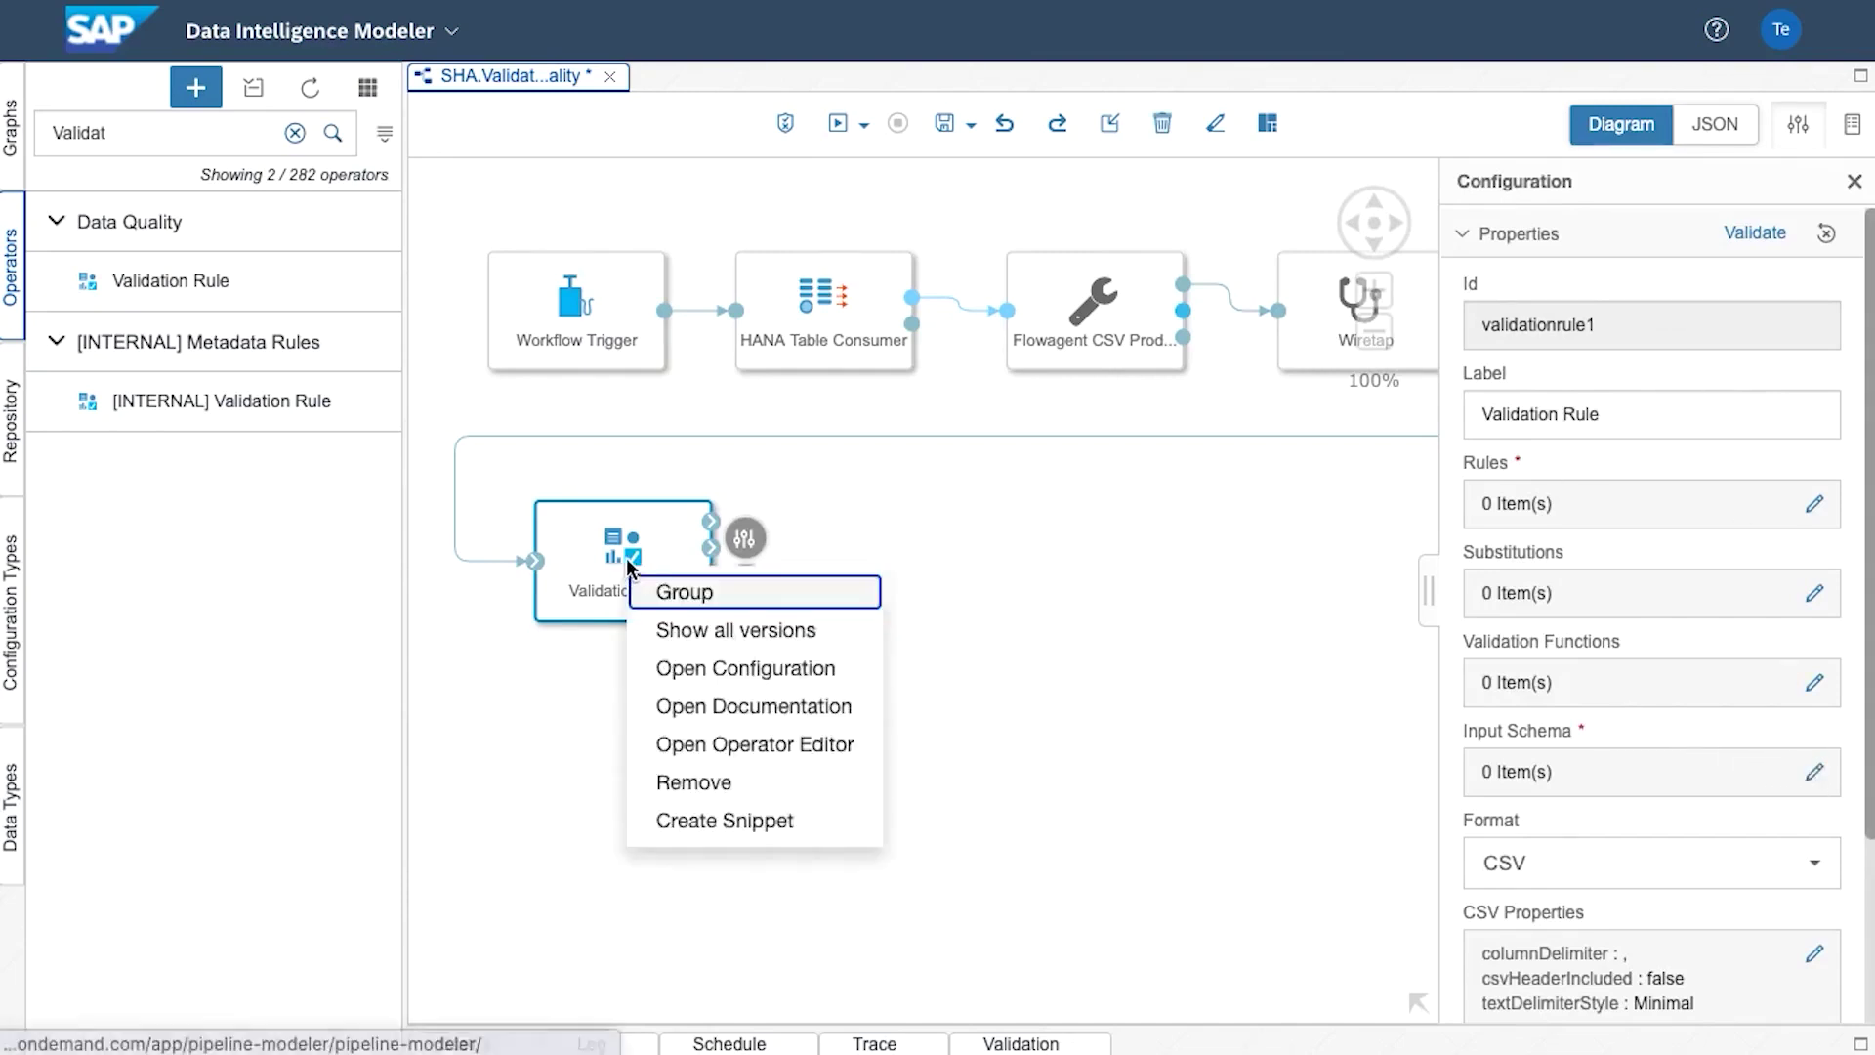
{"action": "left_click", "coordinate": [776, 706]}
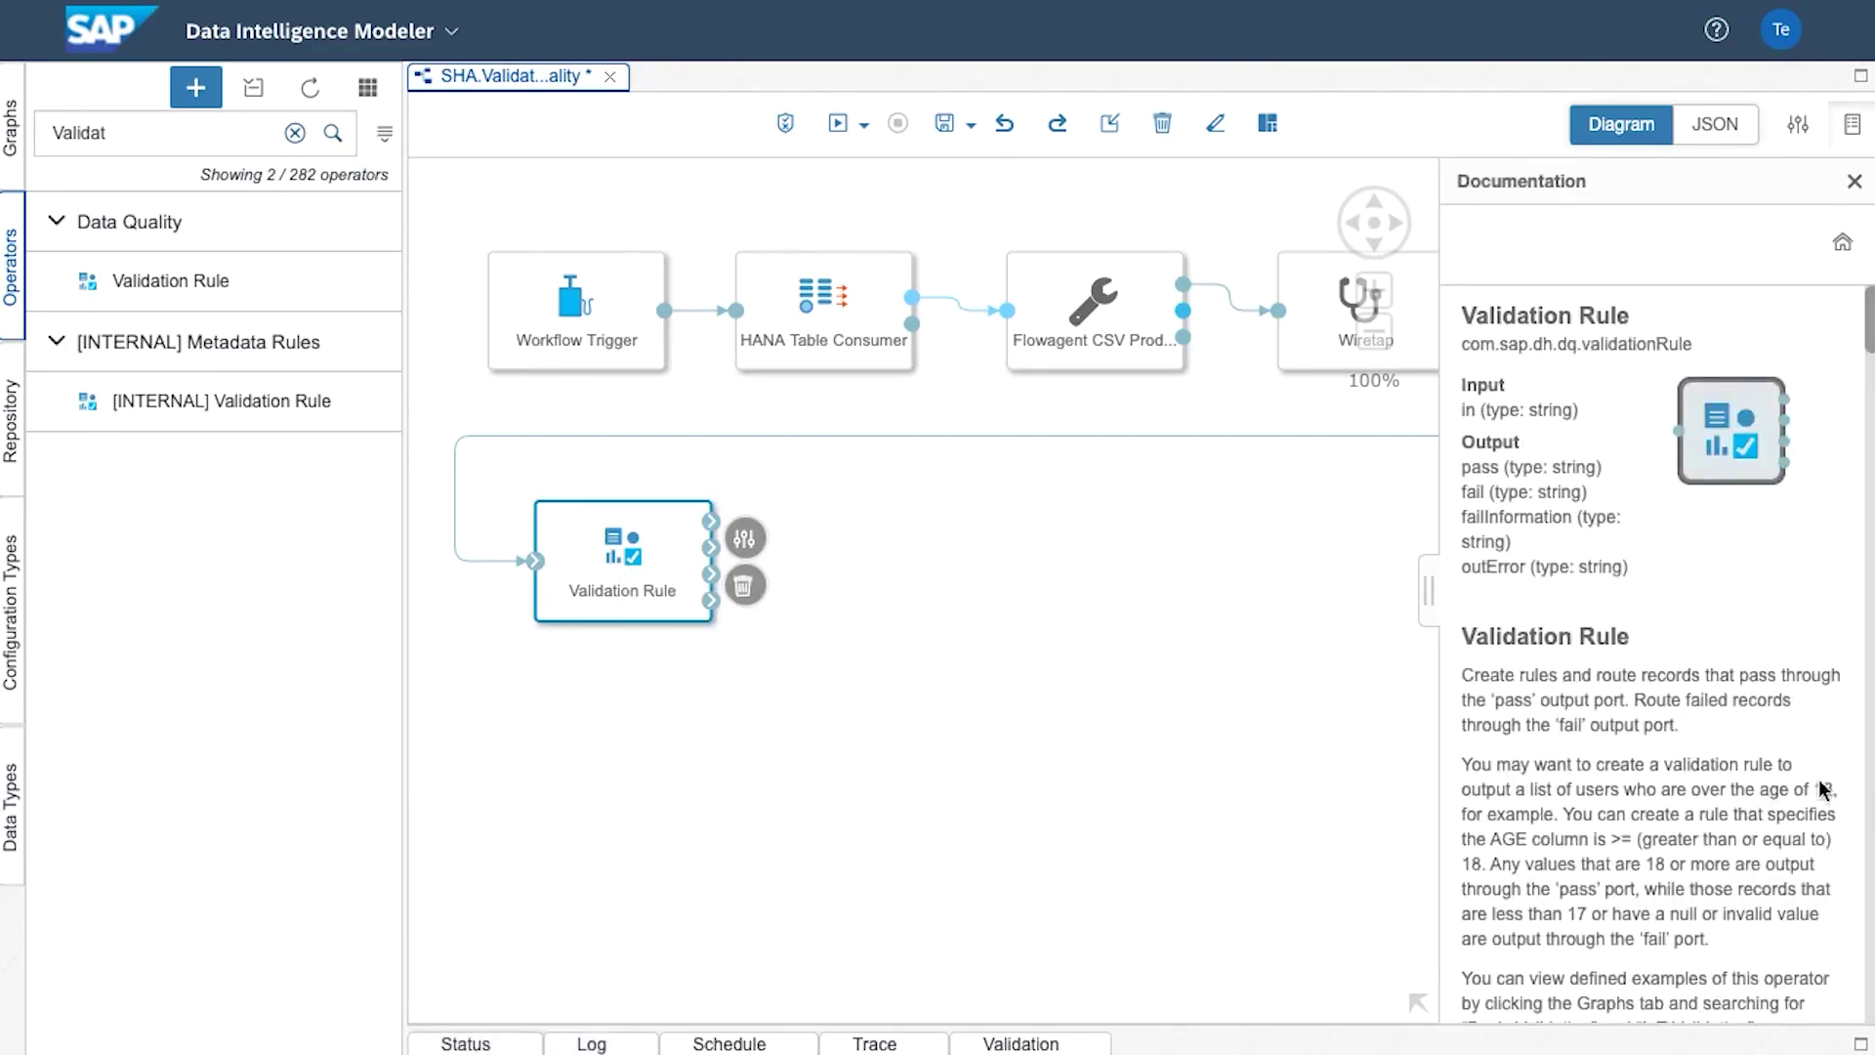
{"action": "scroll", "coordinate": [1784, 755], "scroll_direction": "down", "scroll_amount": 3}
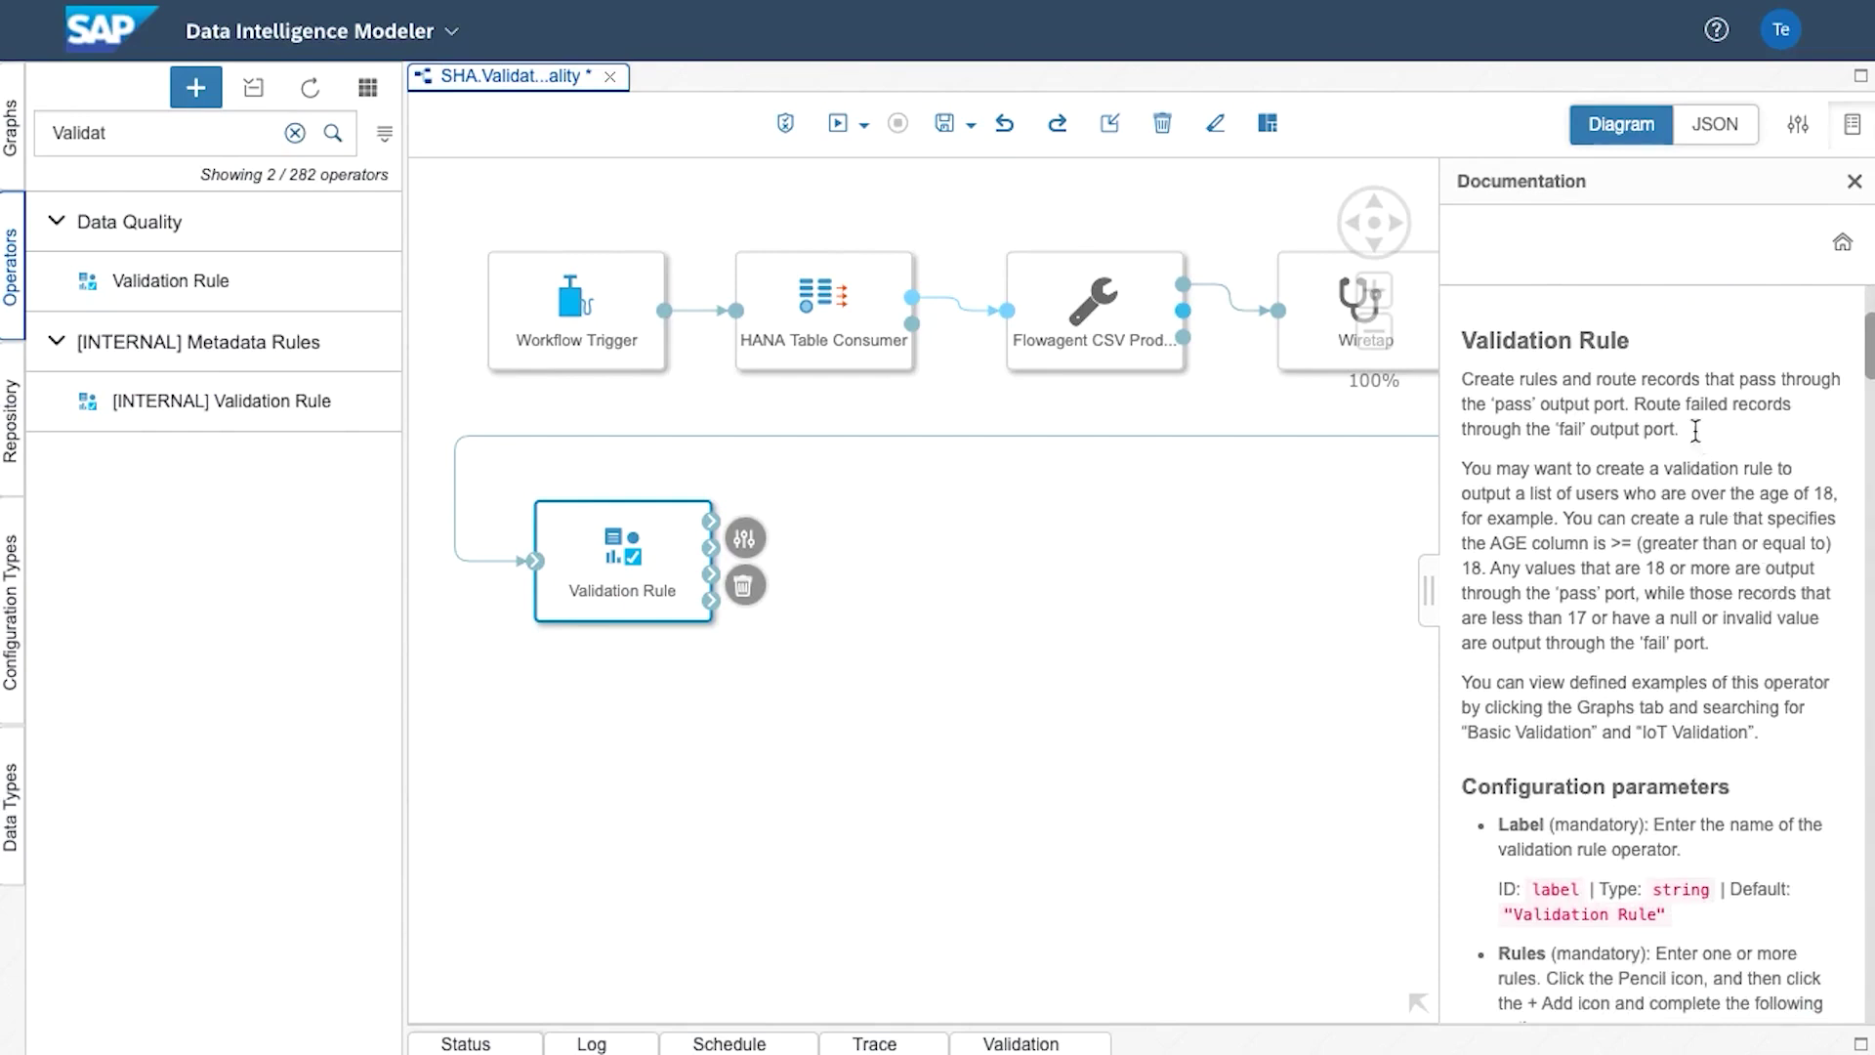
{"action": "left_click_drag", "start_coordinate": [1679, 429], "coordinate": [1462, 383]}
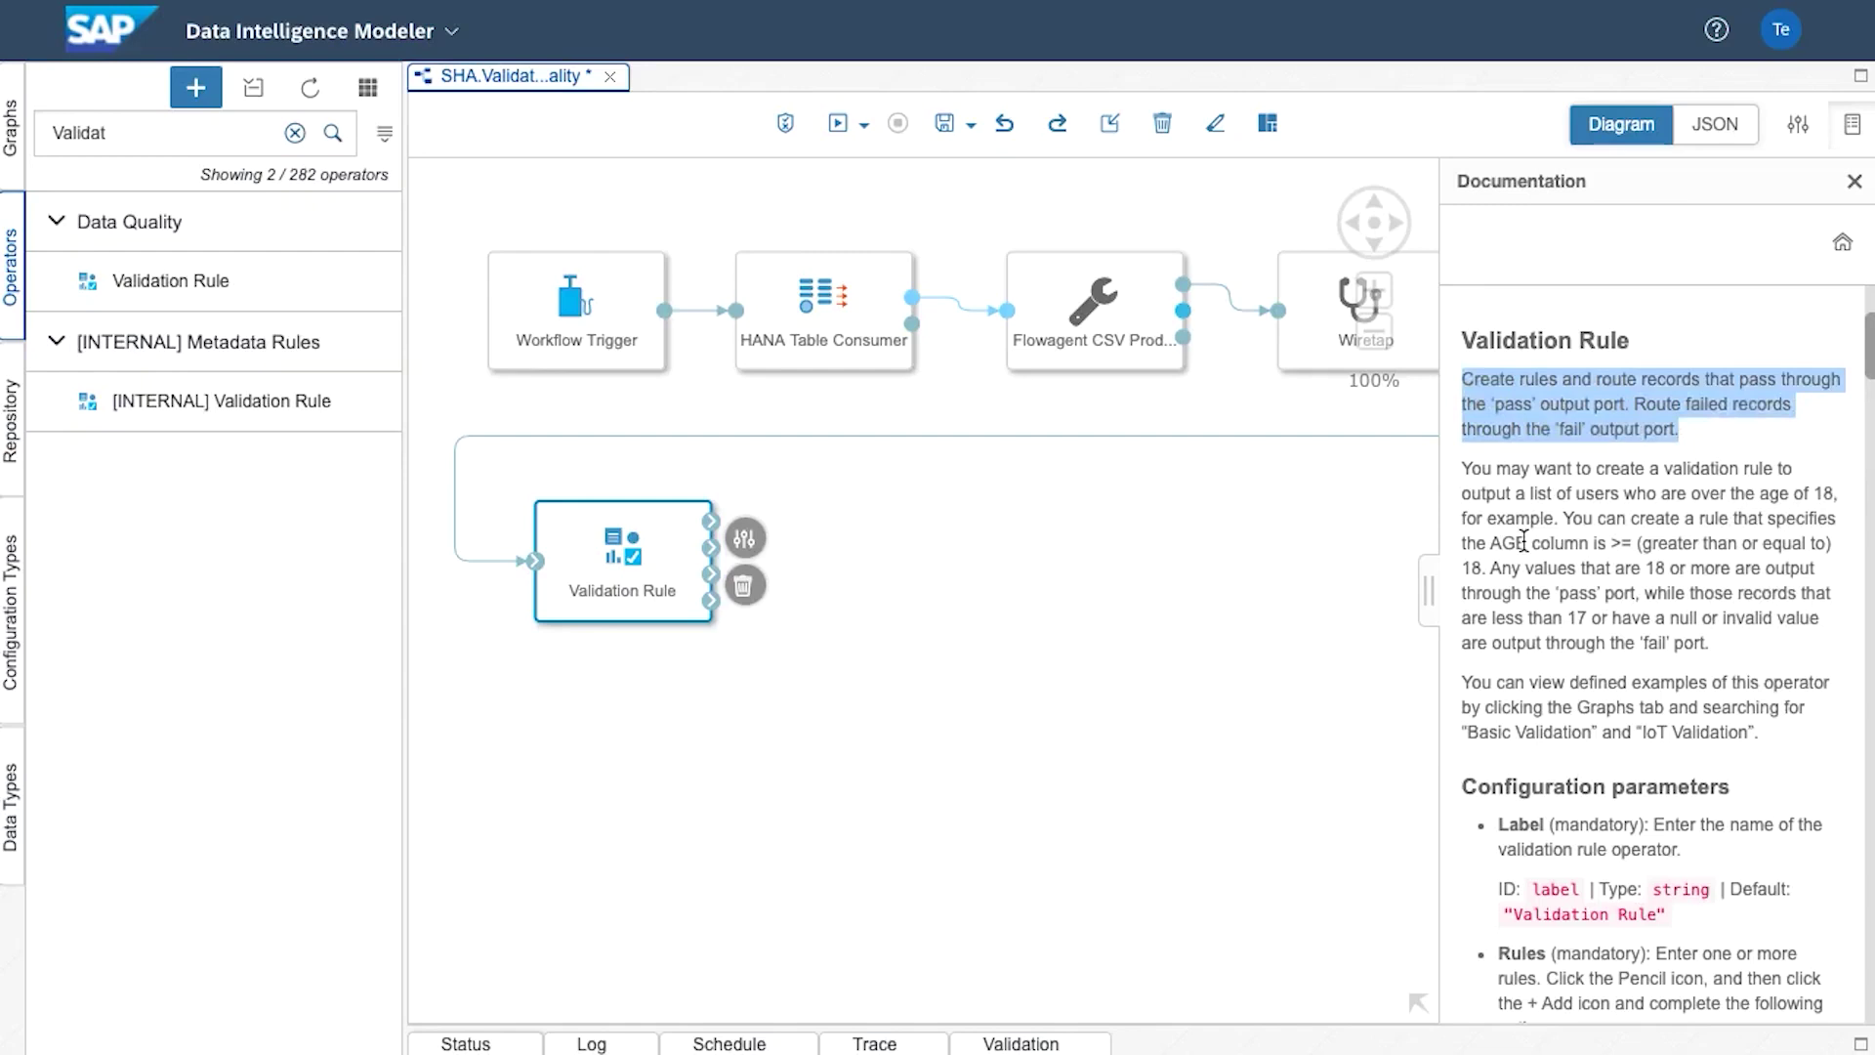
Reopen the Validation Rule's configuration settings
{"action": "left_click", "coordinate": [1259, 617]}
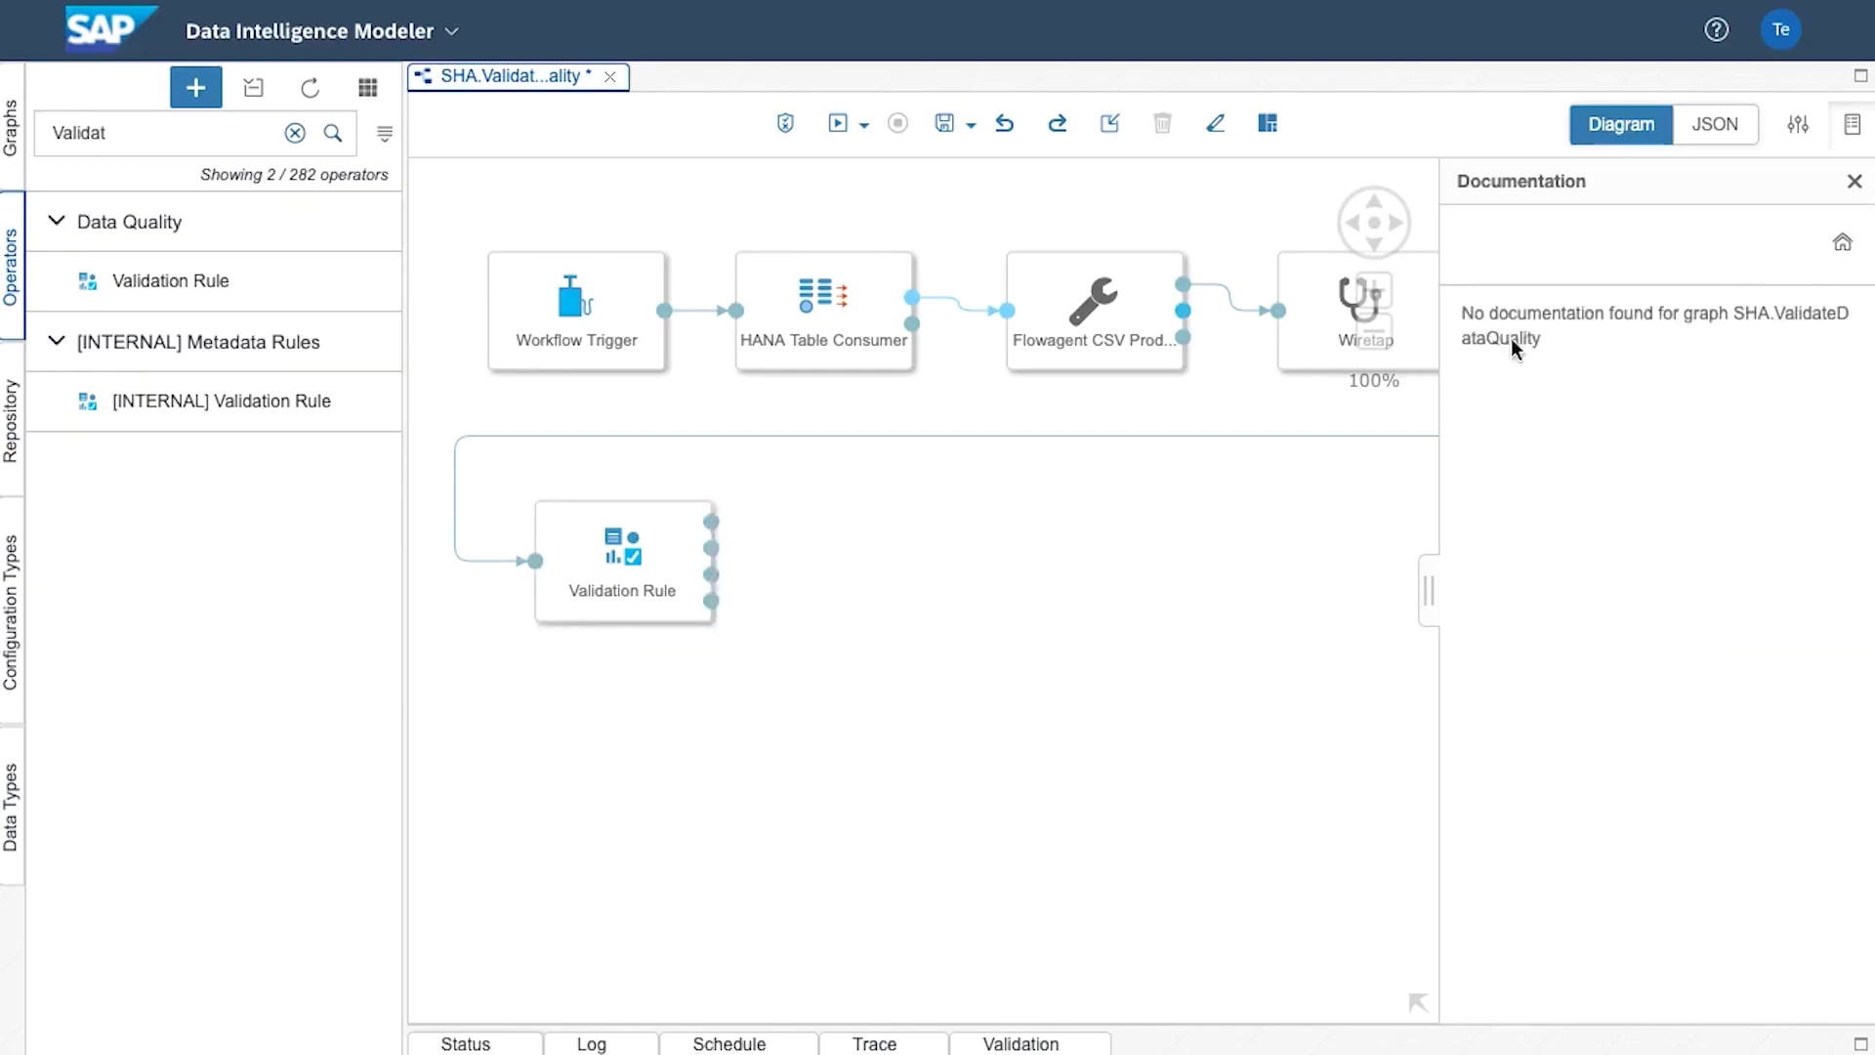
{"action": "right_click", "coordinate": [623, 564]}
{"action": "left_click", "coordinate": [674, 658]}
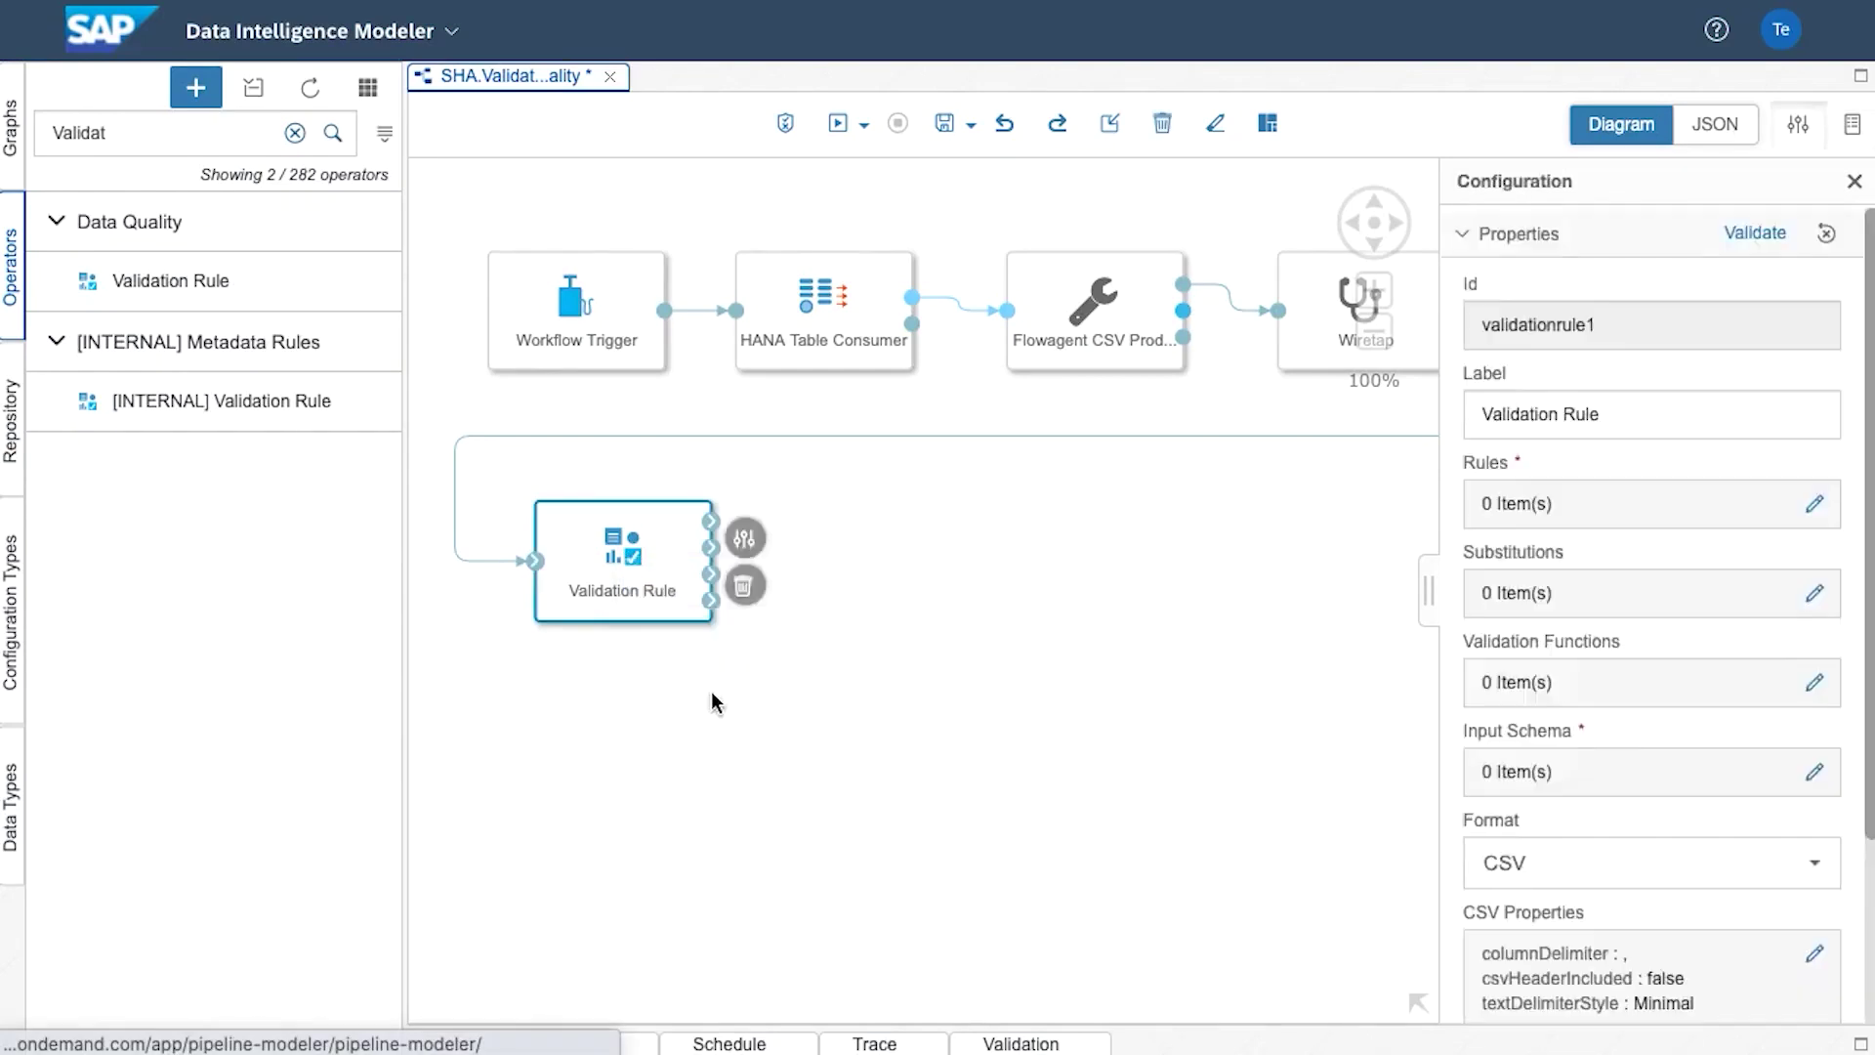
Start the input schema with DATE (length 10) and CELLID as Integer
{"action": "left_click", "coordinate": [1815, 776]}
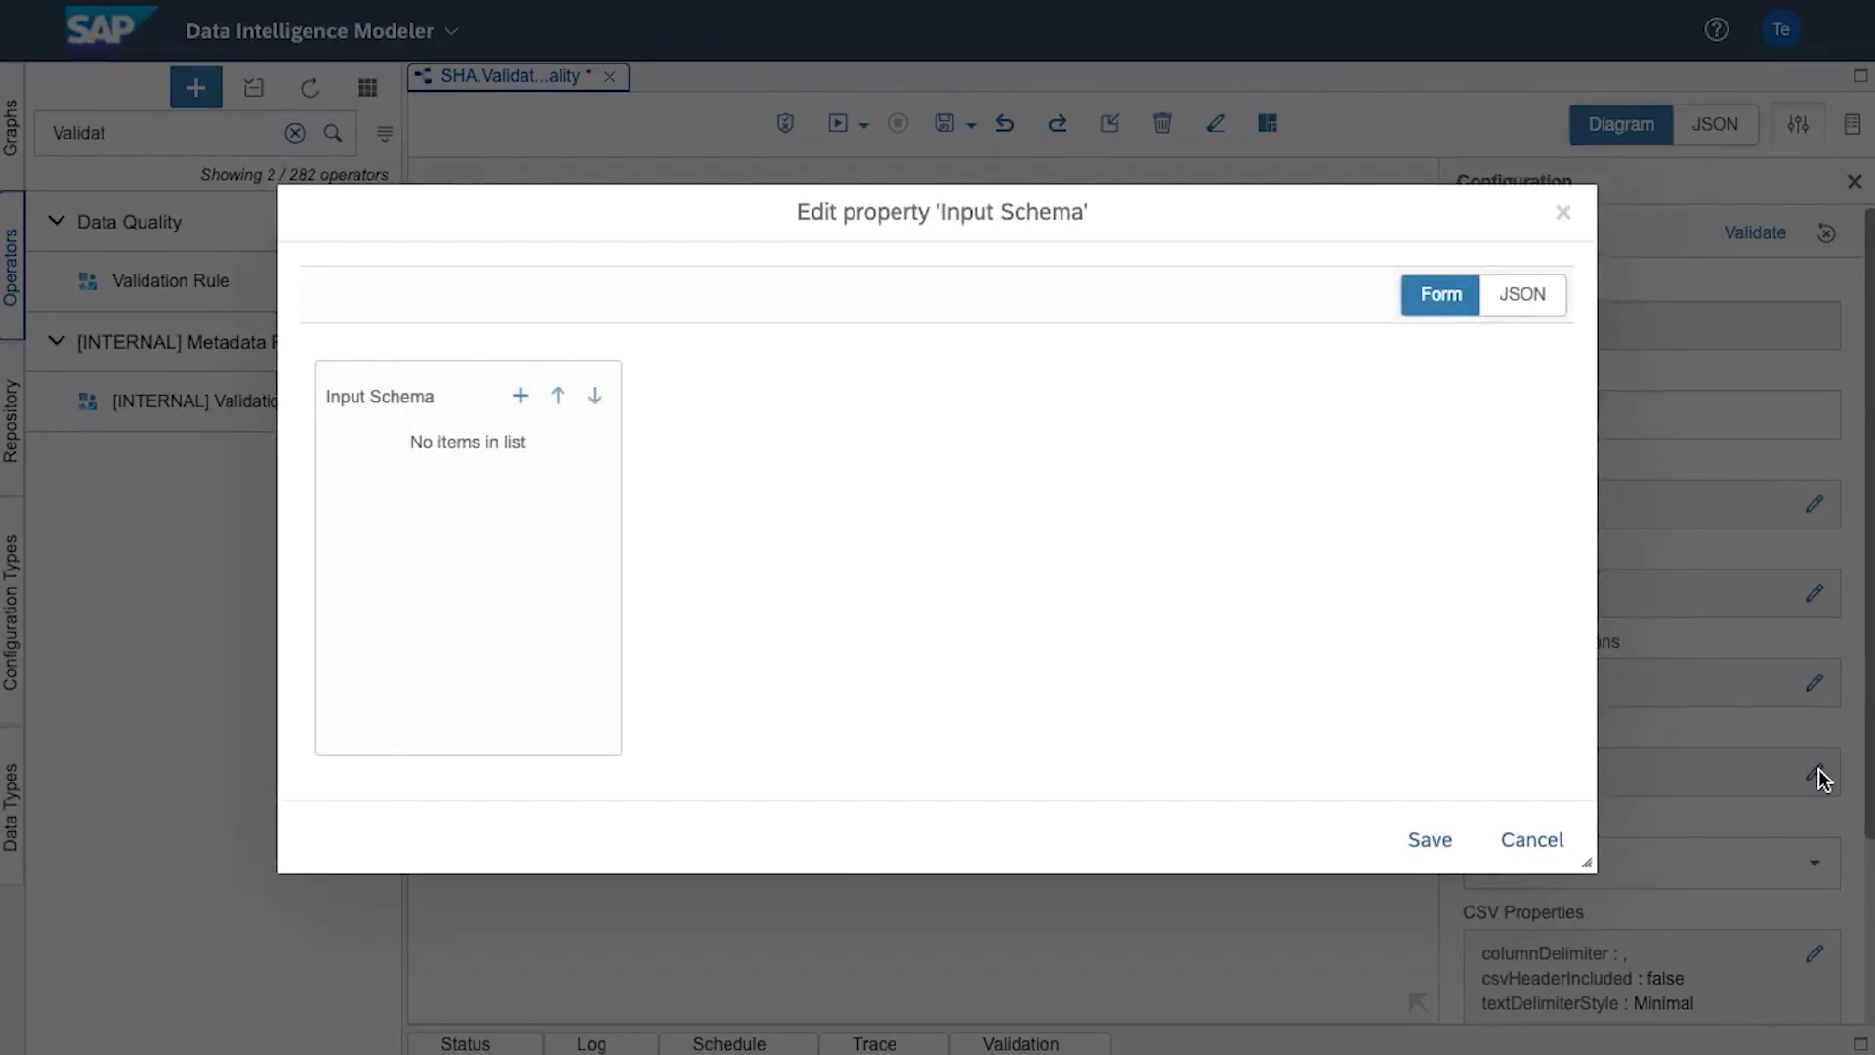
{"action": "left_click", "coordinate": [521, 401]}
{"action": "left_click", "coordinate": [964, 449]}
{"action": "type", "text": "DATE"}
{"action": "left_click", "coordinate": [1019, 586]}
{"action": "type", "text": "10"}
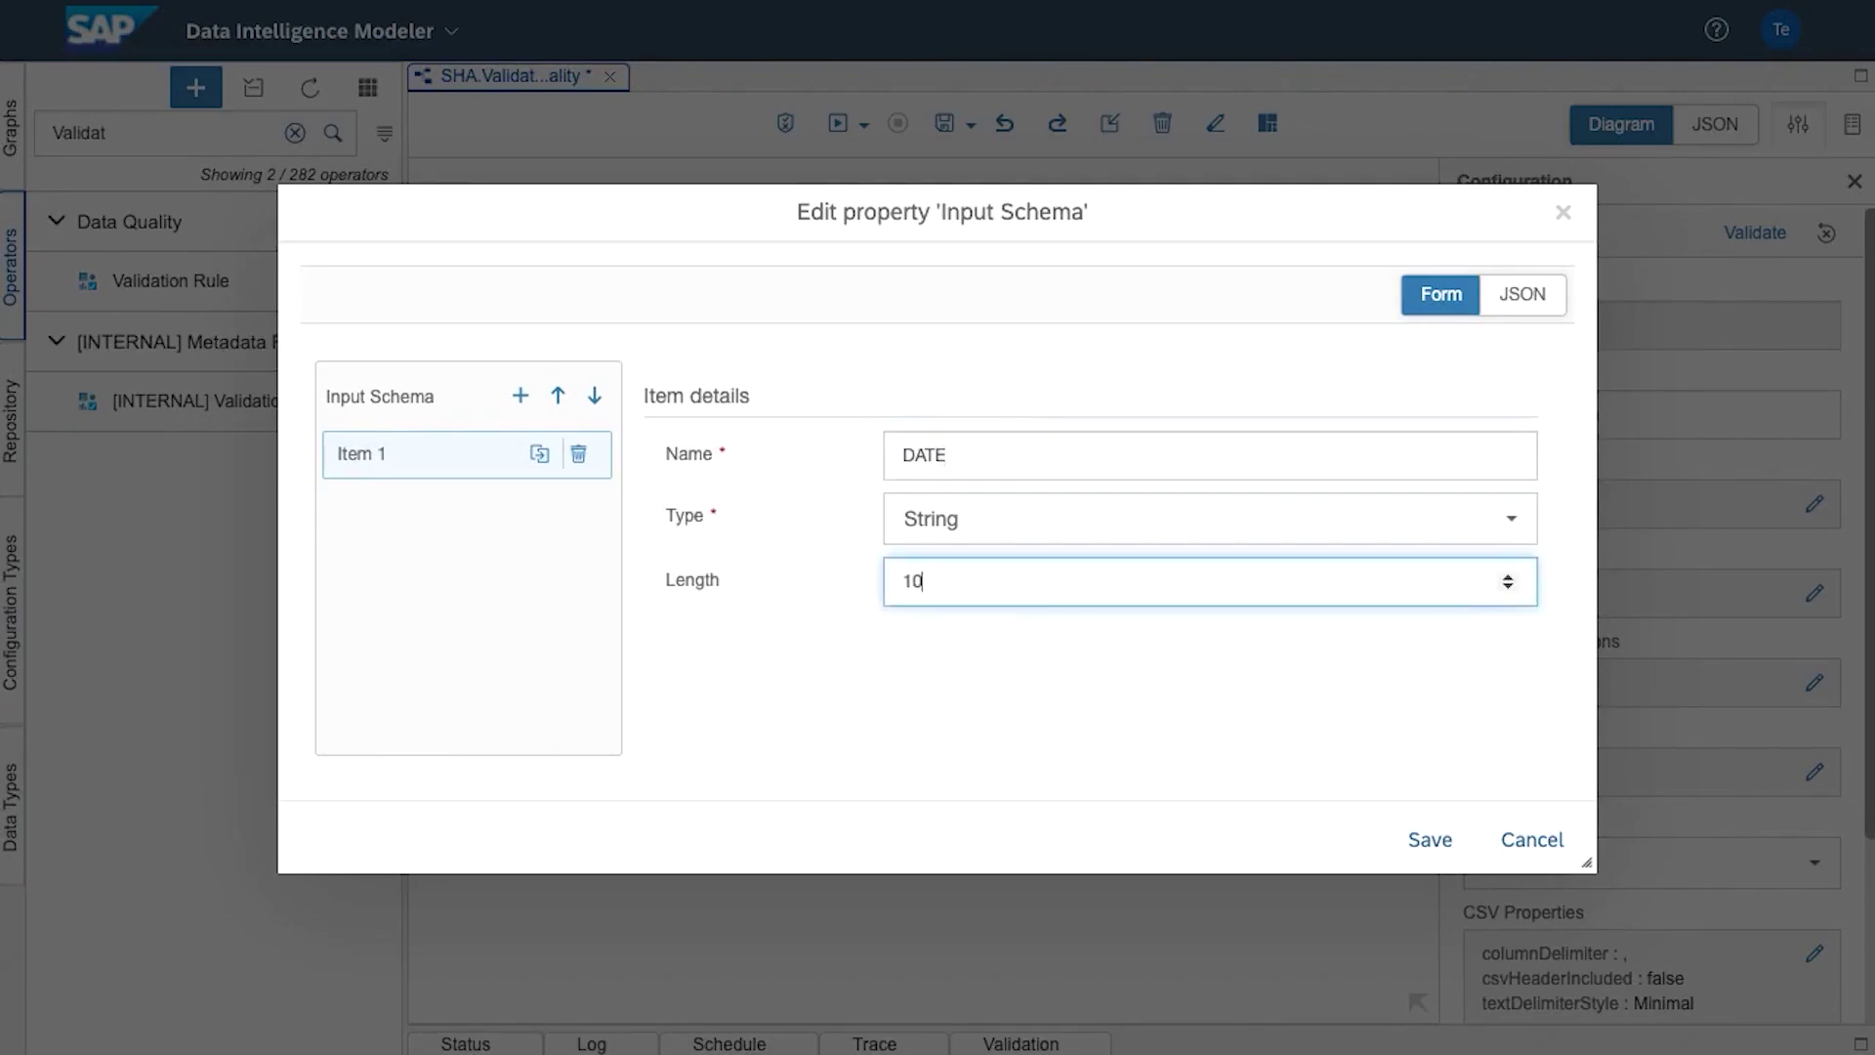
{"action": "left_click", "coordinate": [521, 396]}
{"action": "left_click", "coordinate": [435, 453]}
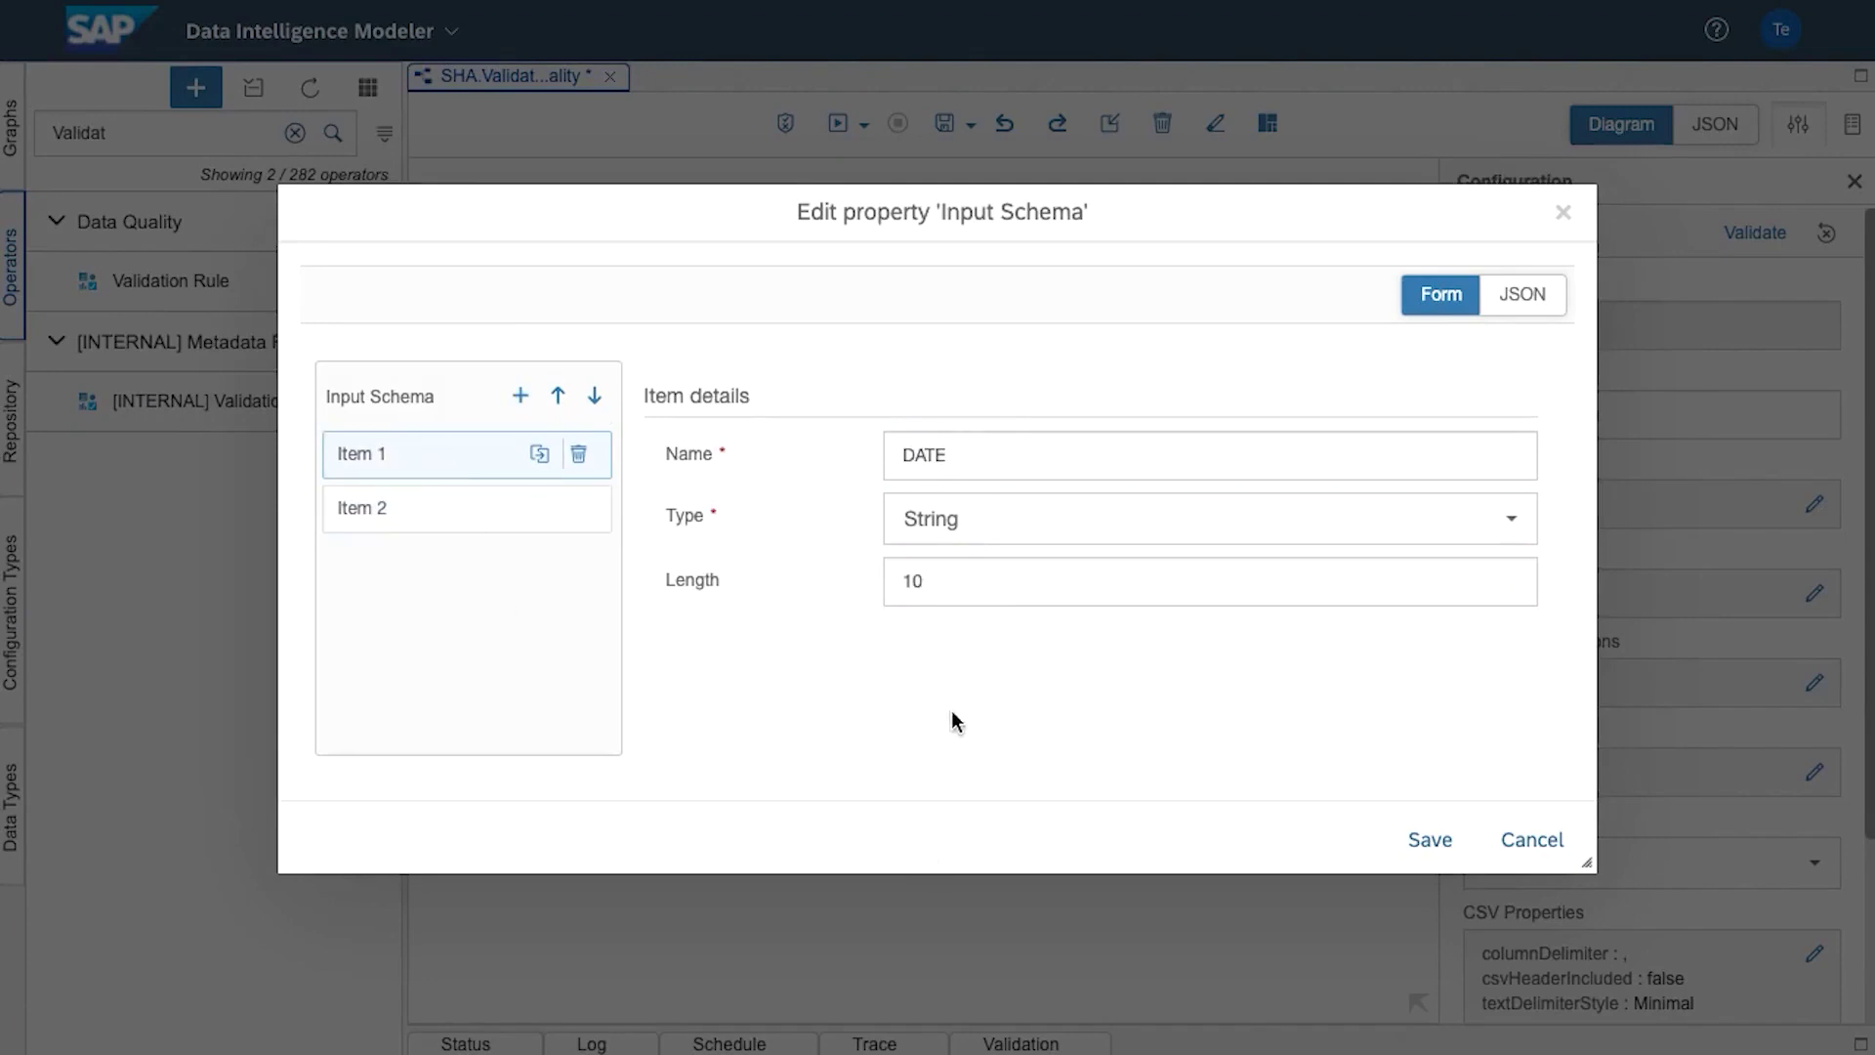
{"action": "left_click", "coordinate": [429, 518]}
{"action": "left_click", "coordinate": [958, 455]}
{"action": "type", "text": "CELLID"}
{"action": "left_click", "coordinate": [982, 519]}
{"action": "left_click", "coordinate": [521, 396]}
Add schema columns NOM_KEY1 and NOM_KEY2, with NOM_KEY2 typed String
{"action": "left_click", "coordinate": [942, 455]}
{"action": "type", "text": "NOM_KEY1"}
{"action": "left_click", "coordinate": [957, 519]}
{"action": "left_click", "coordinate": [520, 395]}
{"action": "left_click", "coordinate": [941, 455]}
{"action": "type", "text": "NOM_KEY2"}
{"action": "left_click", "coordinate": [996, 518]}
{"action": "left_click", "coordinate": [1005, 580]}
Add columns KEY1 and KEY2 (Number) and save the six-column schema
{"action": "left_click", "coordinate": [521, 395]}
{"action": "left_click", "coordinate": [941, 455]}
{"action": "type", "text": "KEY1"}
{"action": "left_click", "coordinate": [520, 395]}
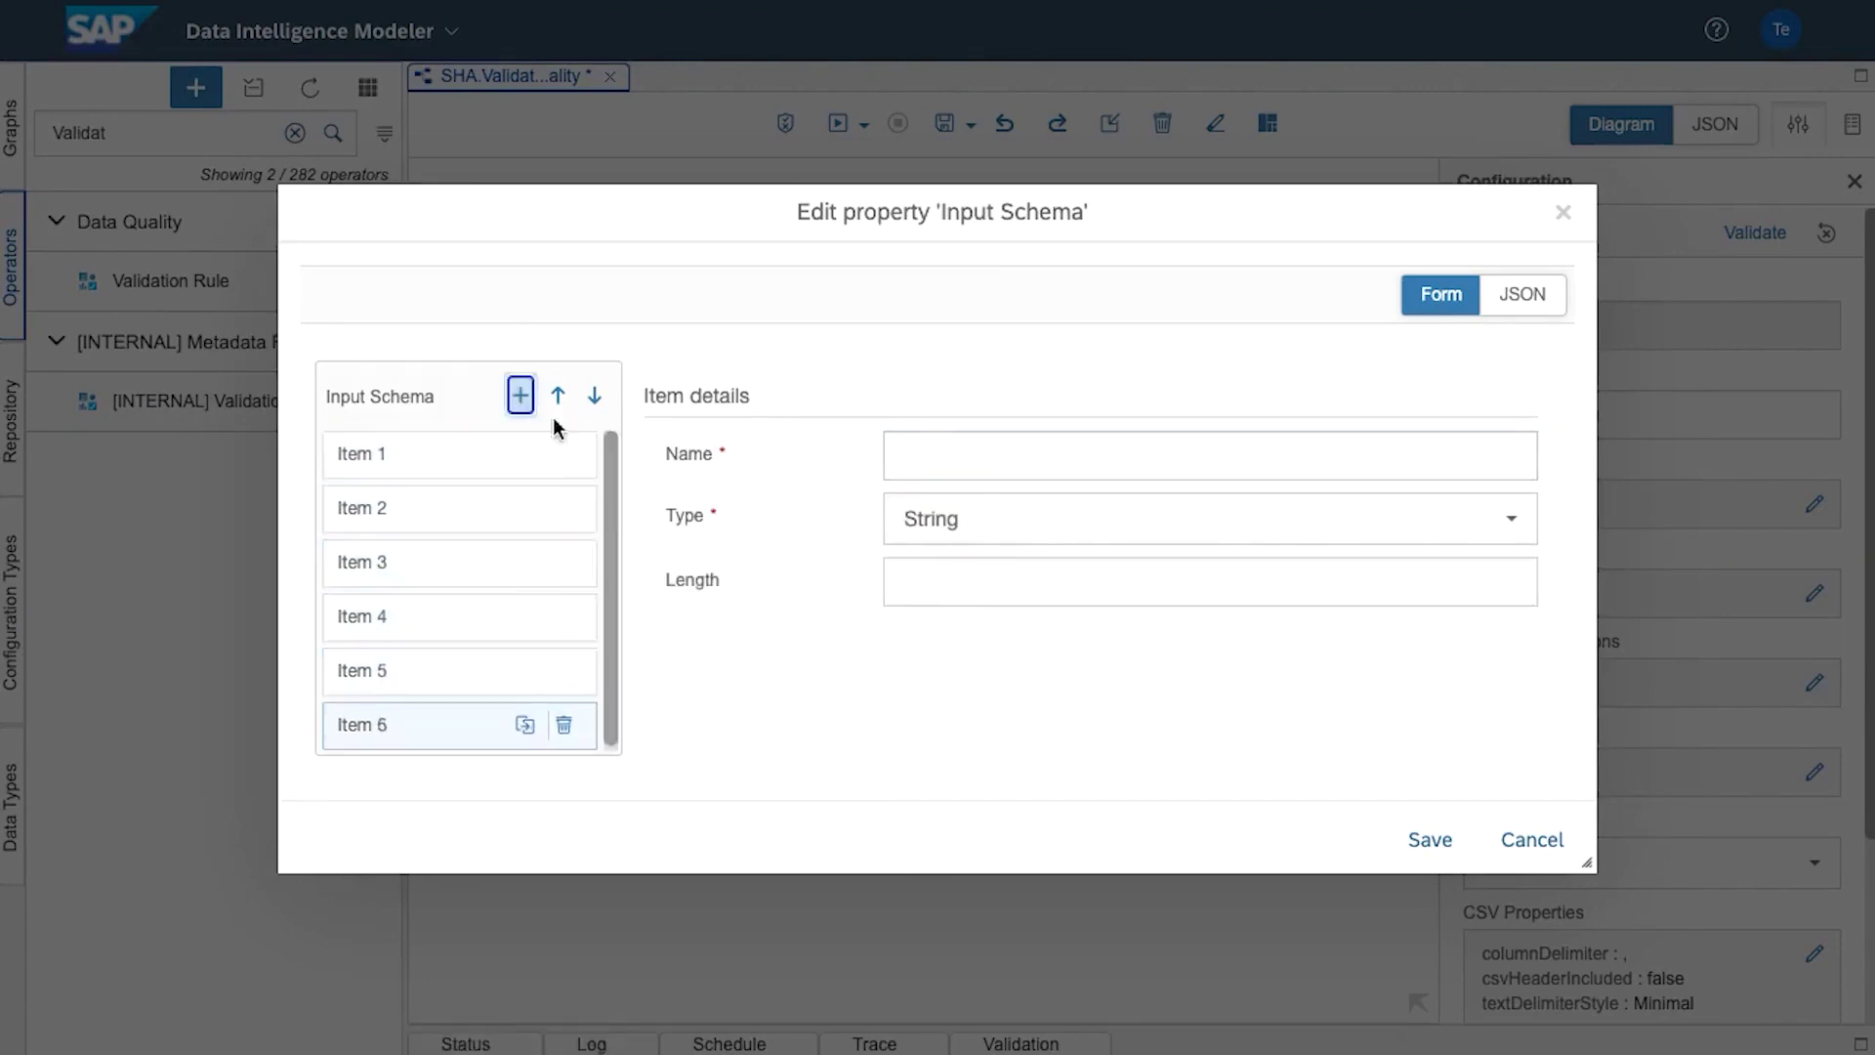
{"action": "type", "text": "KEY2"}
{"action": "left_click", "coordinate": [996, 519]}
{"action": "left_click", "coordinate": [952, 613]}
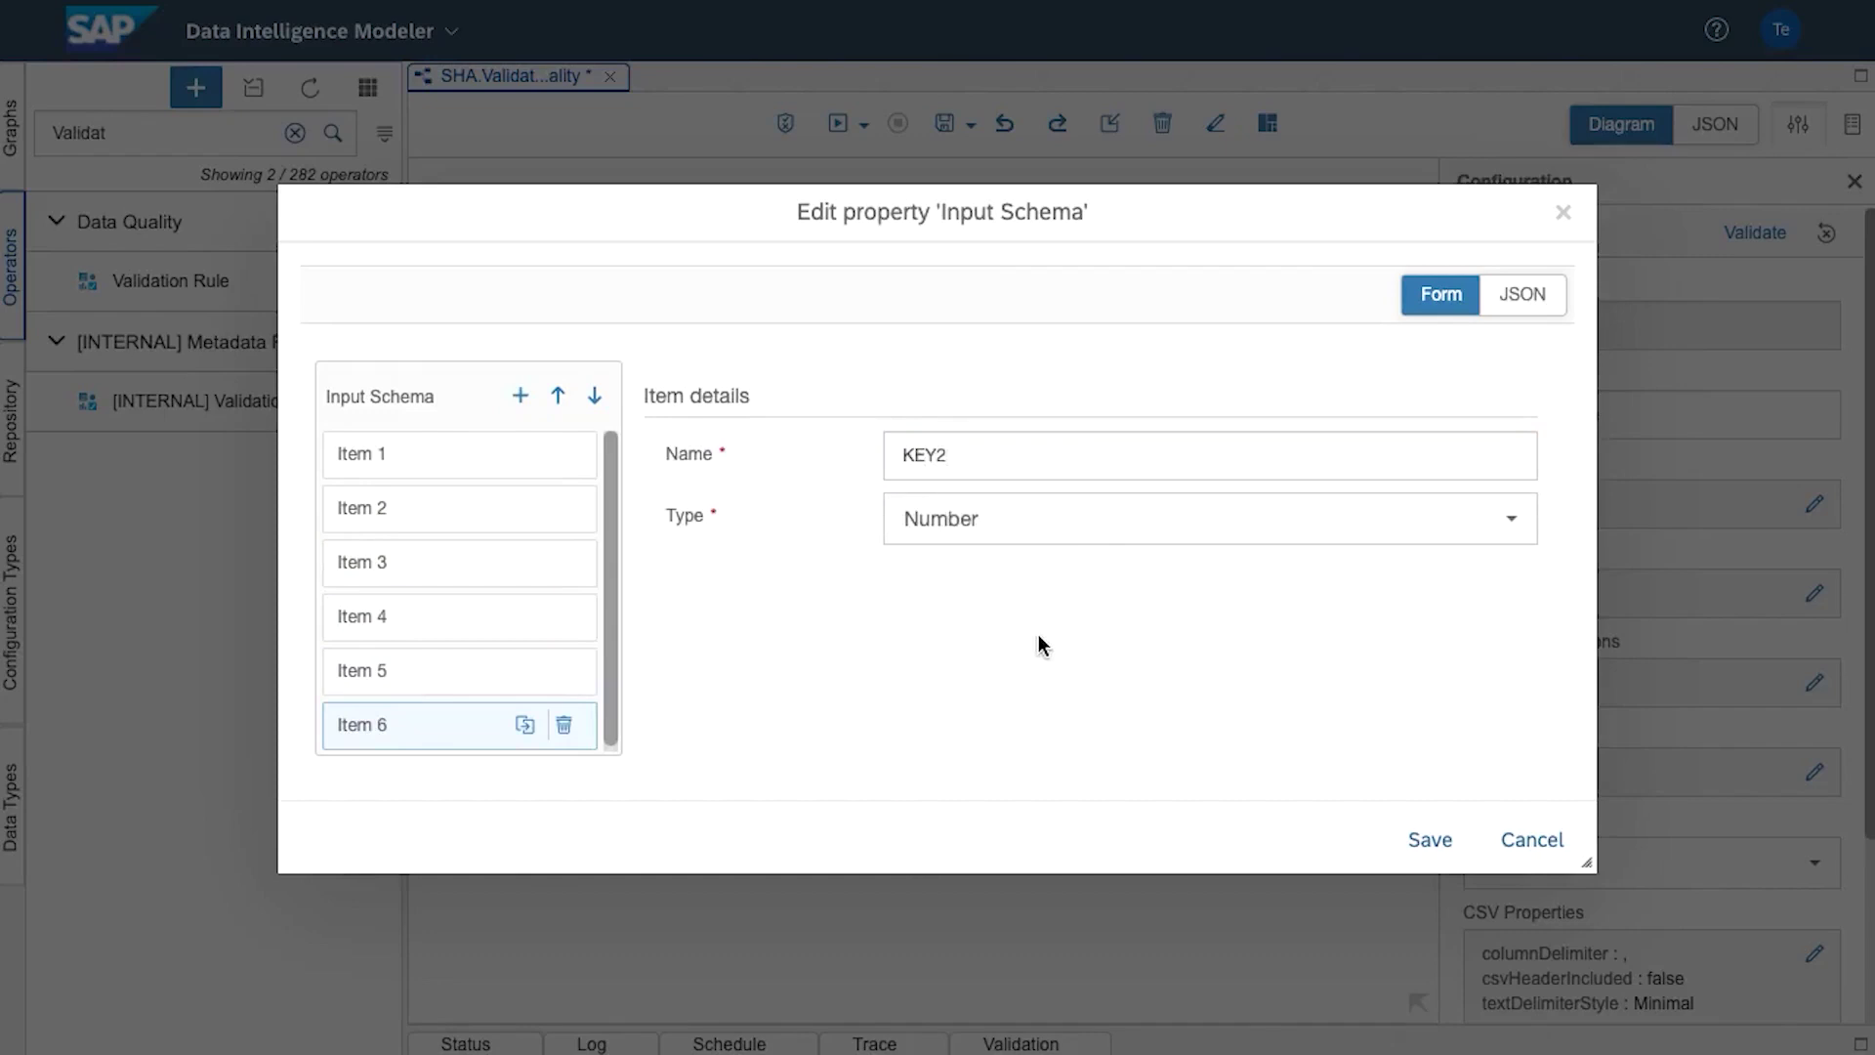
{"action": "left_click", "coordinate": [1431, 842]}
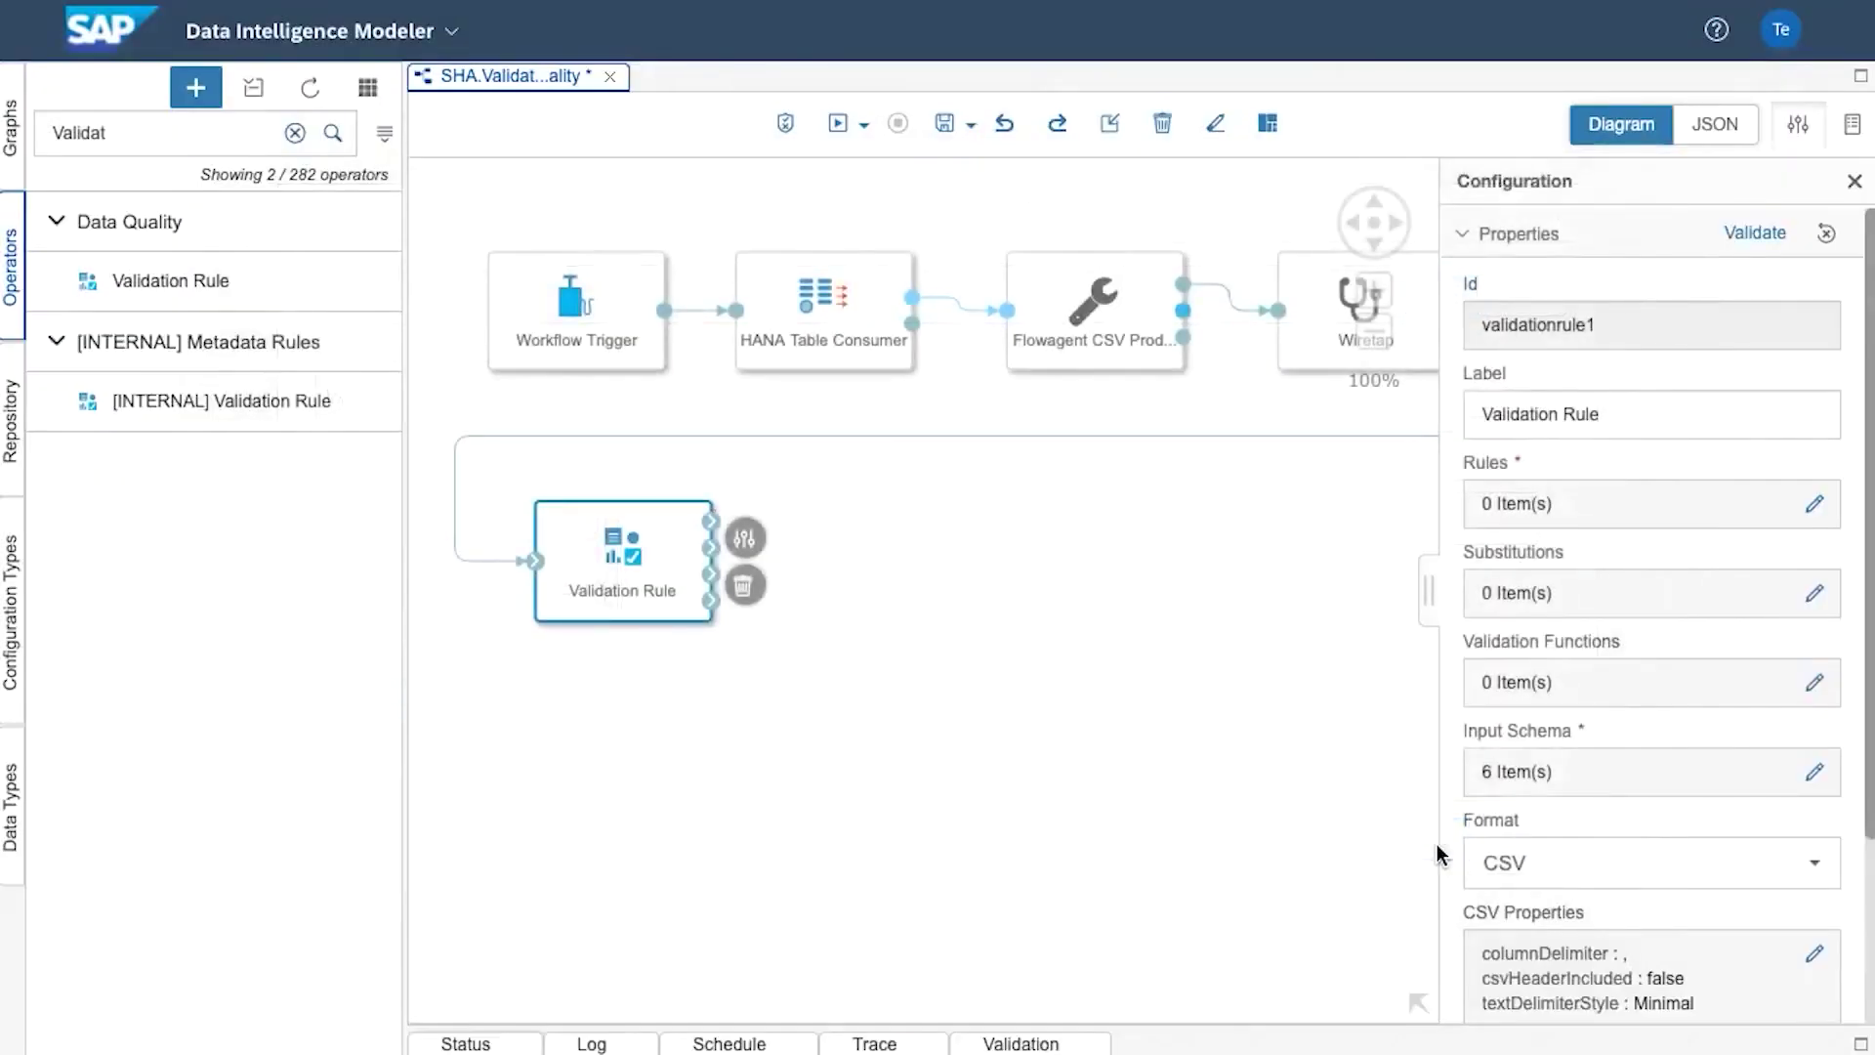
Reopen the input schema, review all six columns, and save it again
{"action": "left_click", "coordinate": [1815, 772]}
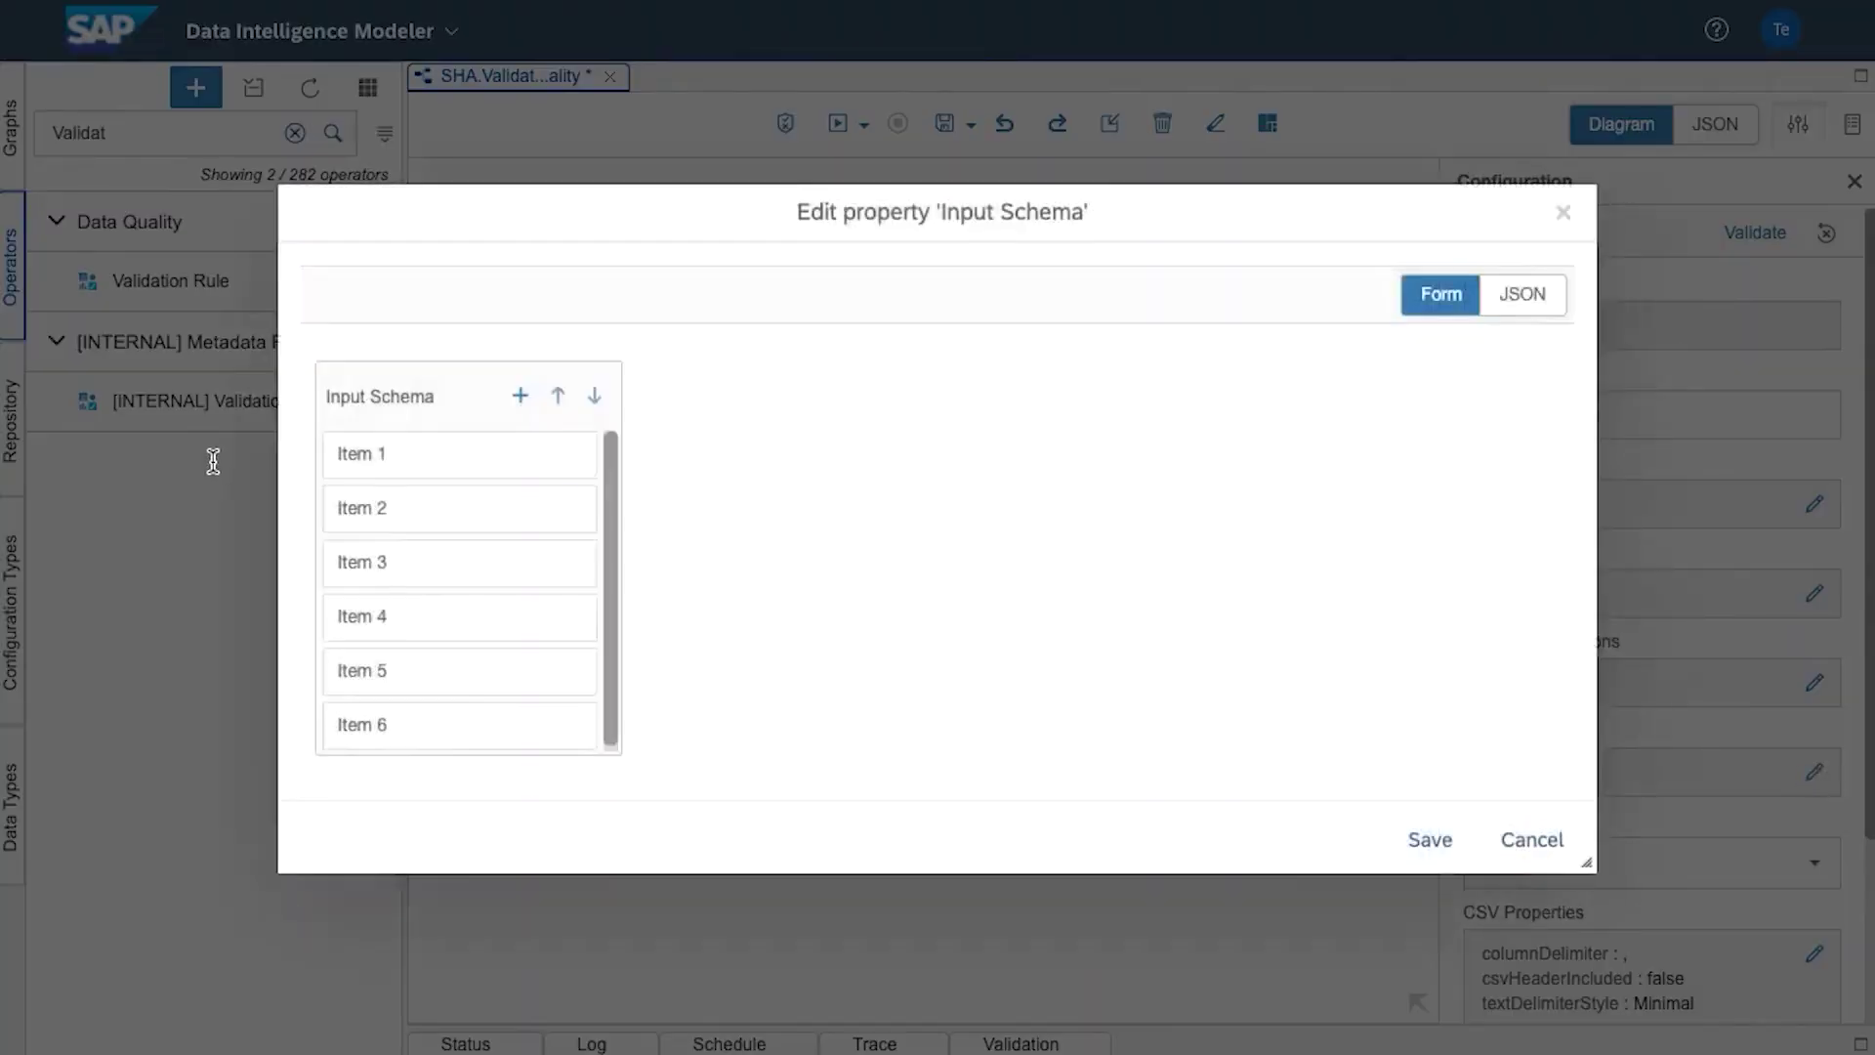
{"action": "left_click", "coordinate": [470, 454]}
{"action": "left_click", "coordinate": [453, 494]}
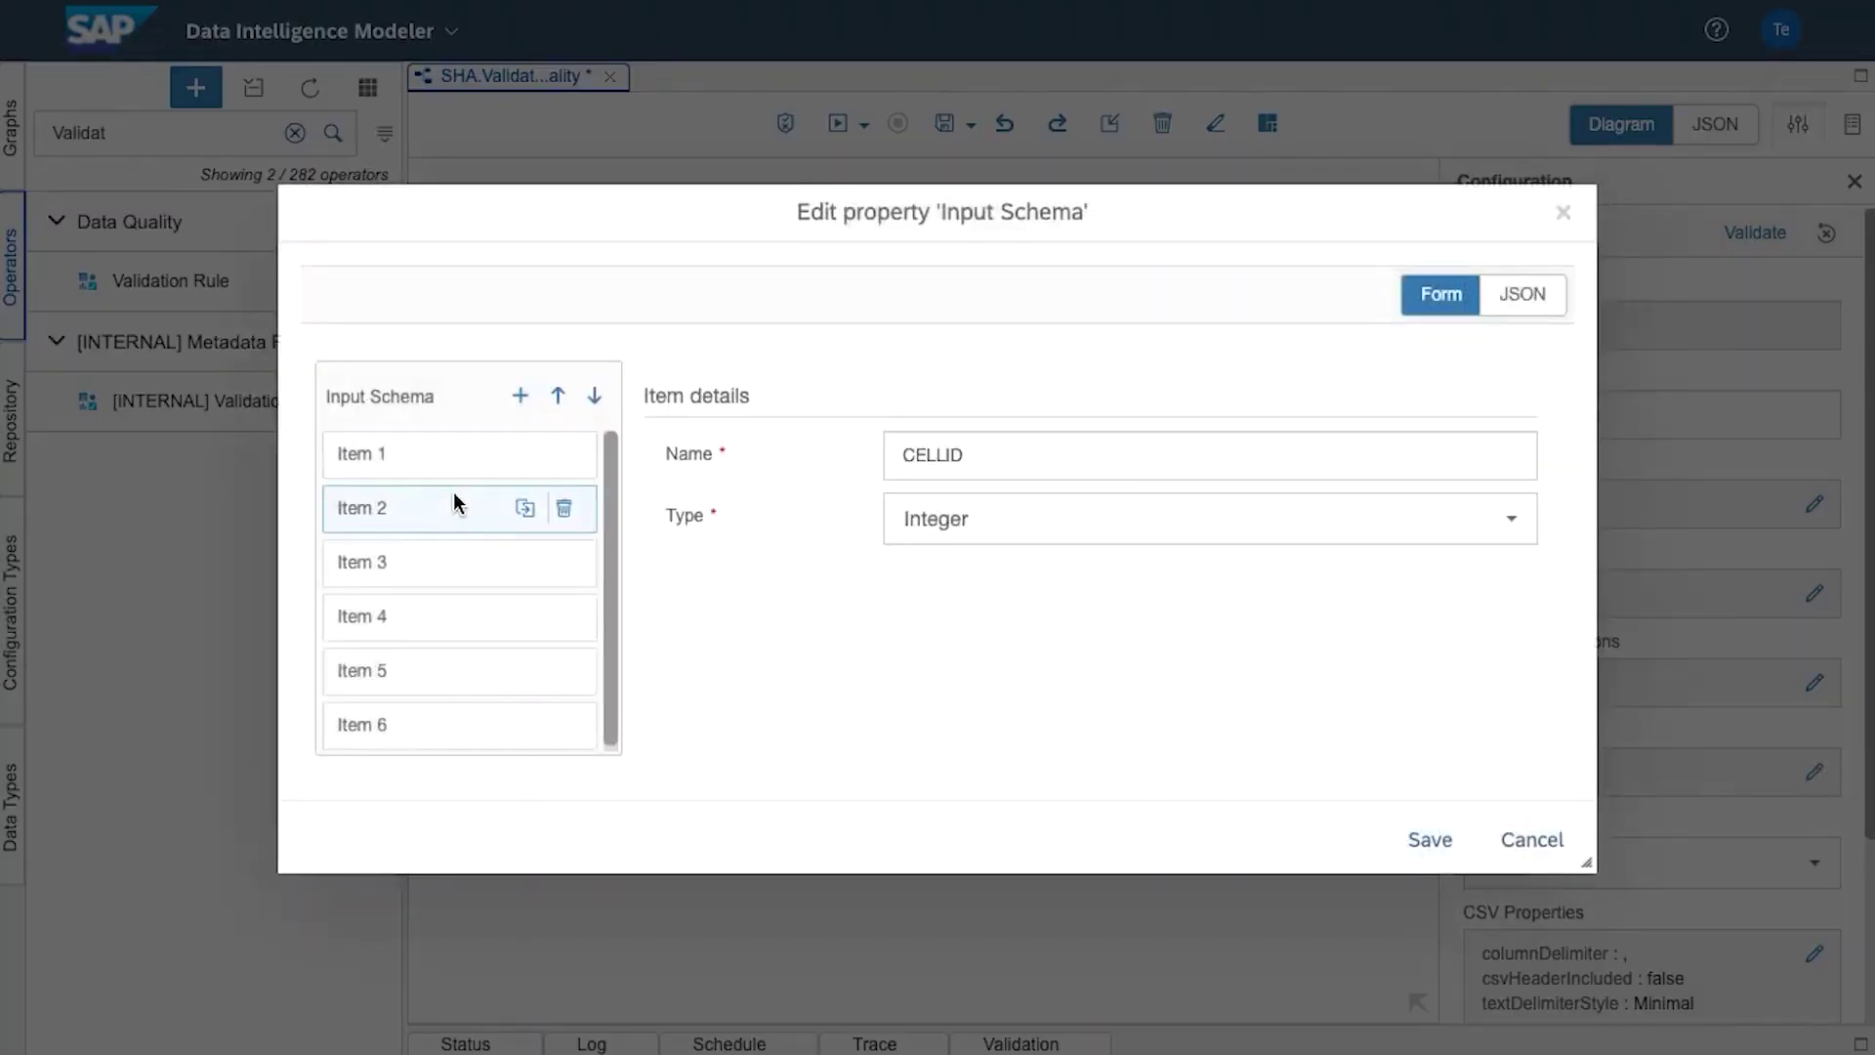
{"action": "left_click", "coordinate": [444, 562]}
{"action": "left_click", "coordinate": [426, 618]}
{"action": "left_click", "coordinate": [425, 674]}
{"action": "left_click", "coordinate": [437, 715]}
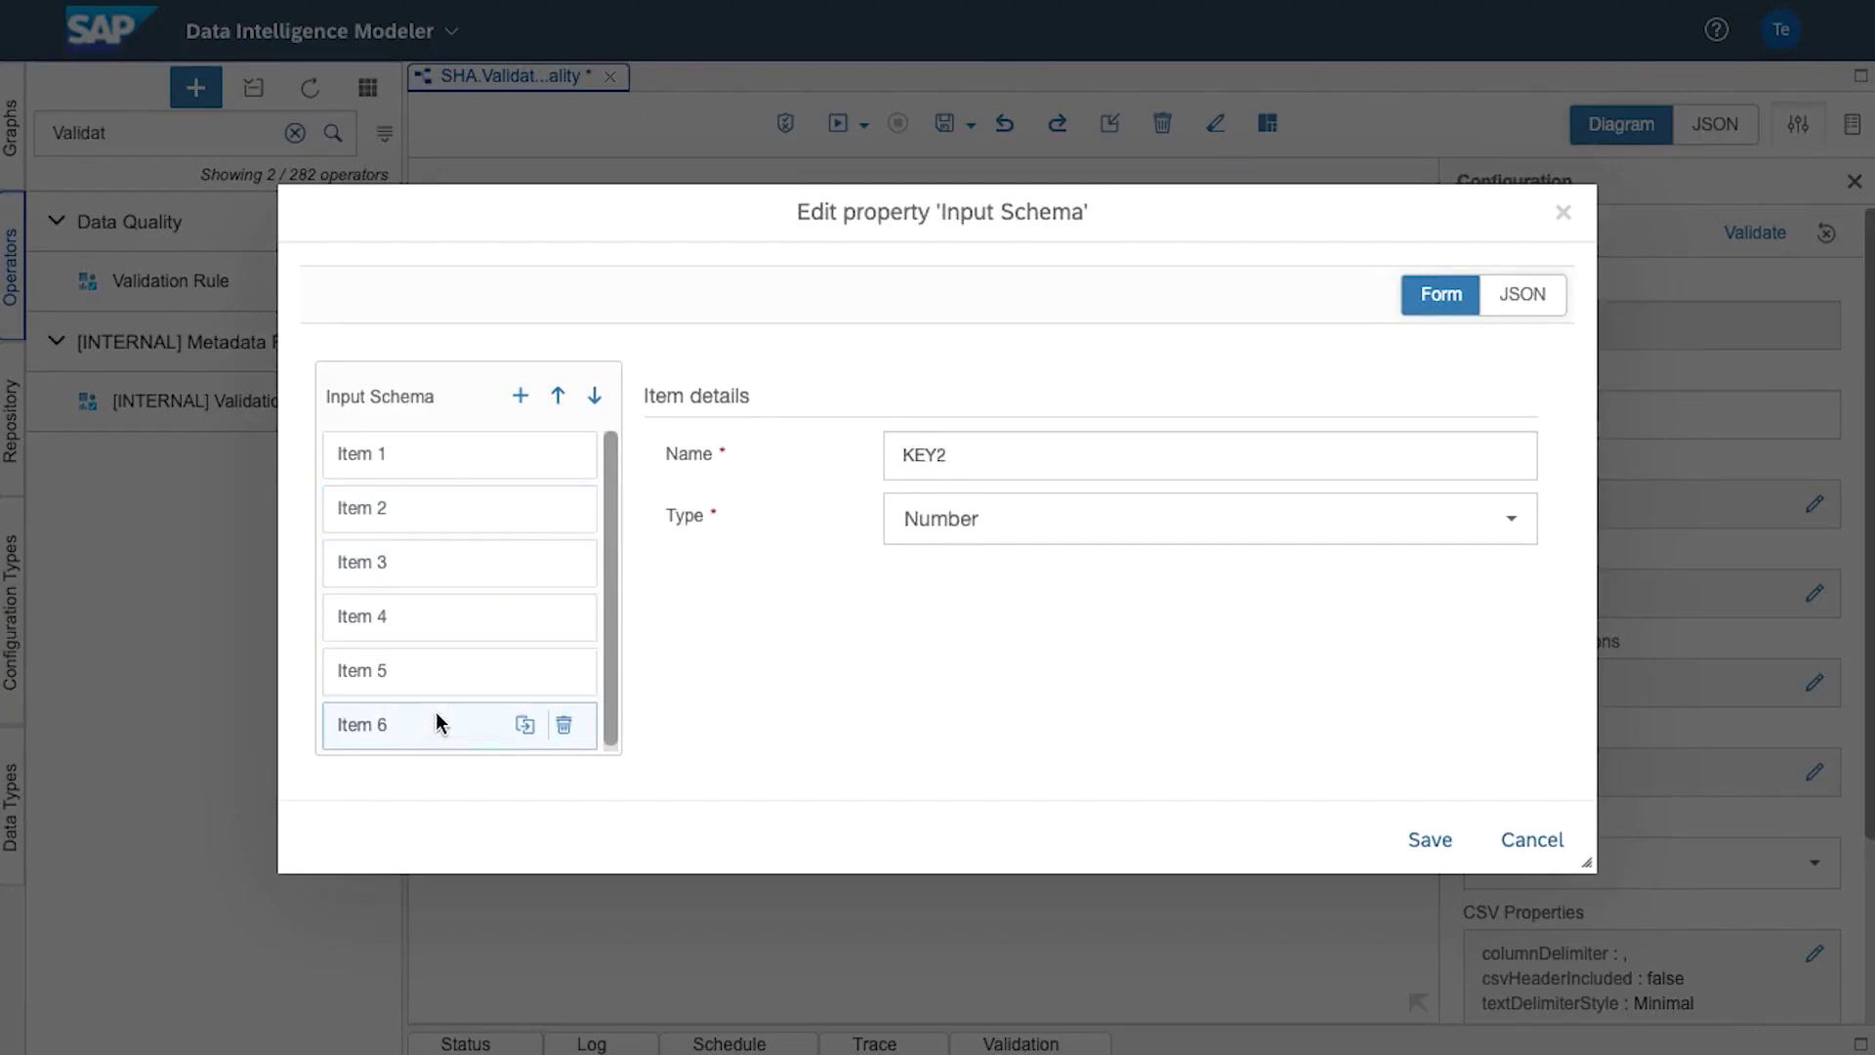
{"action": "left_click", "coordinate": [1428, 835]}
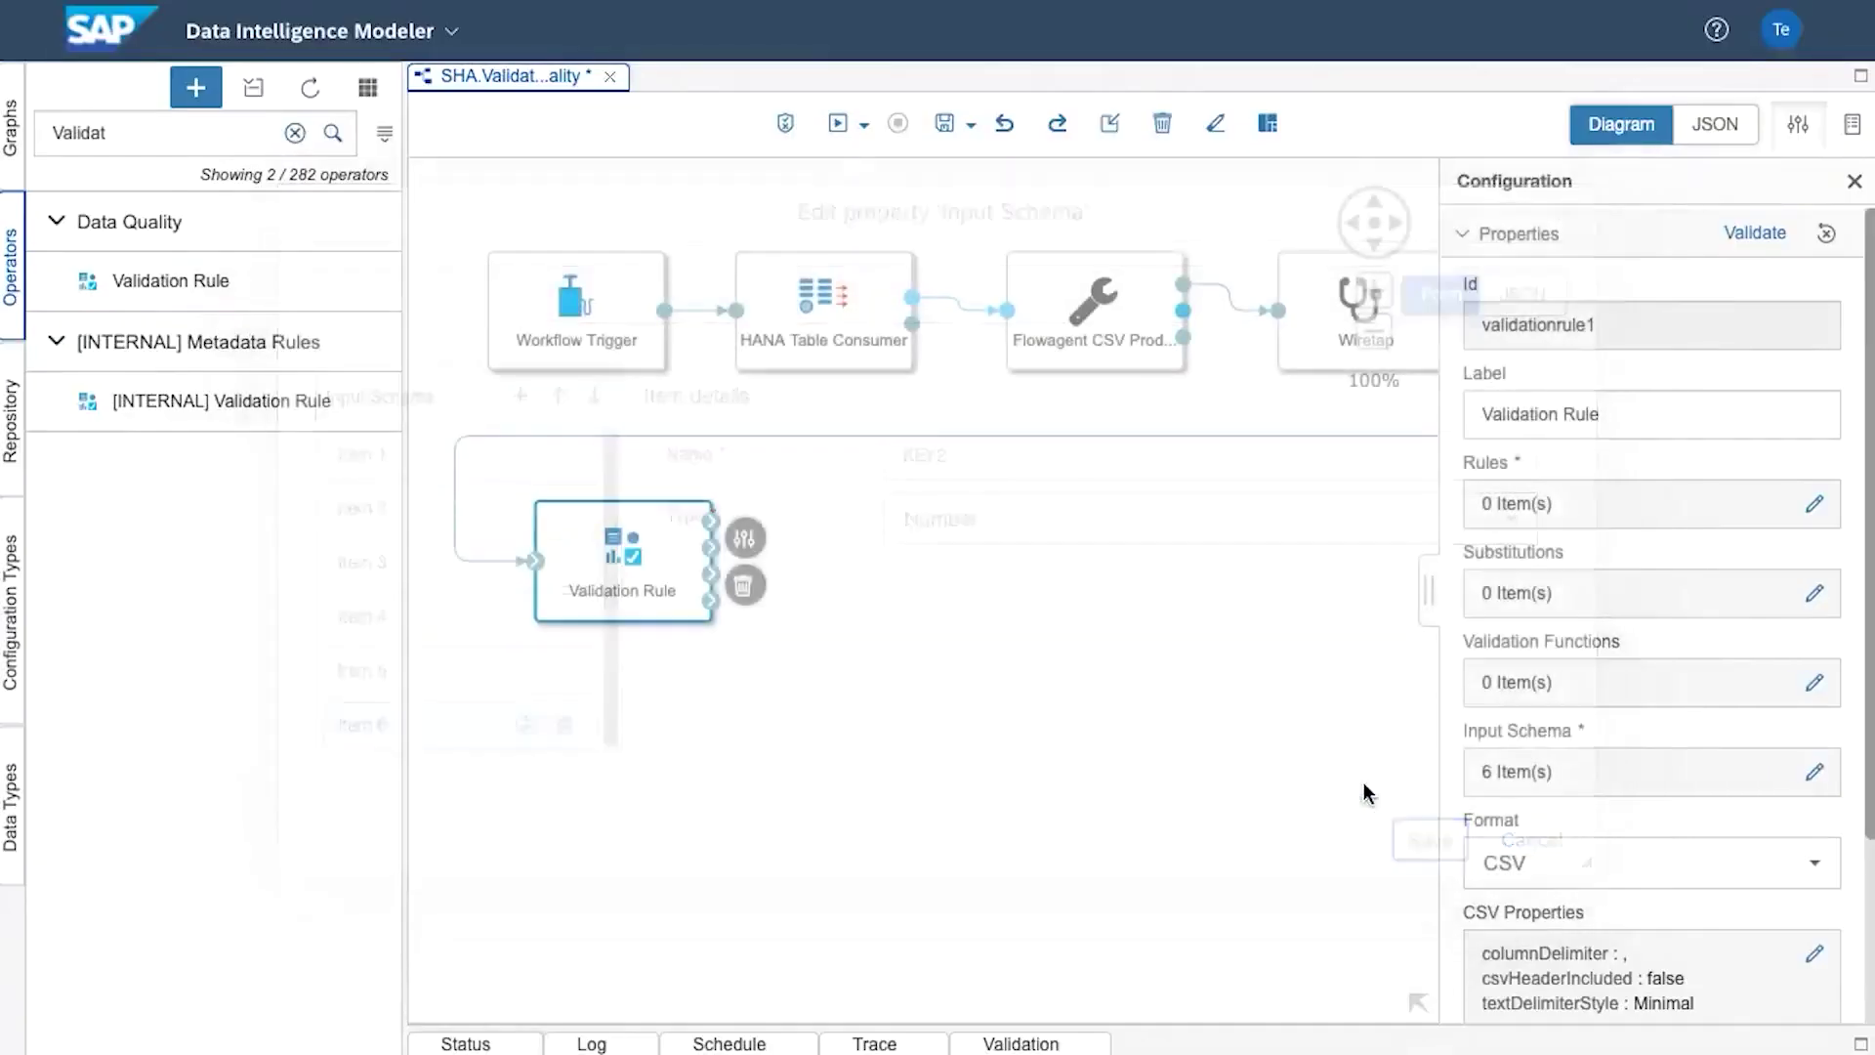
Add a first rule on column KEY1 with condition less-than 130
{"action": "left_click", "coordinate": [1074, 618]}
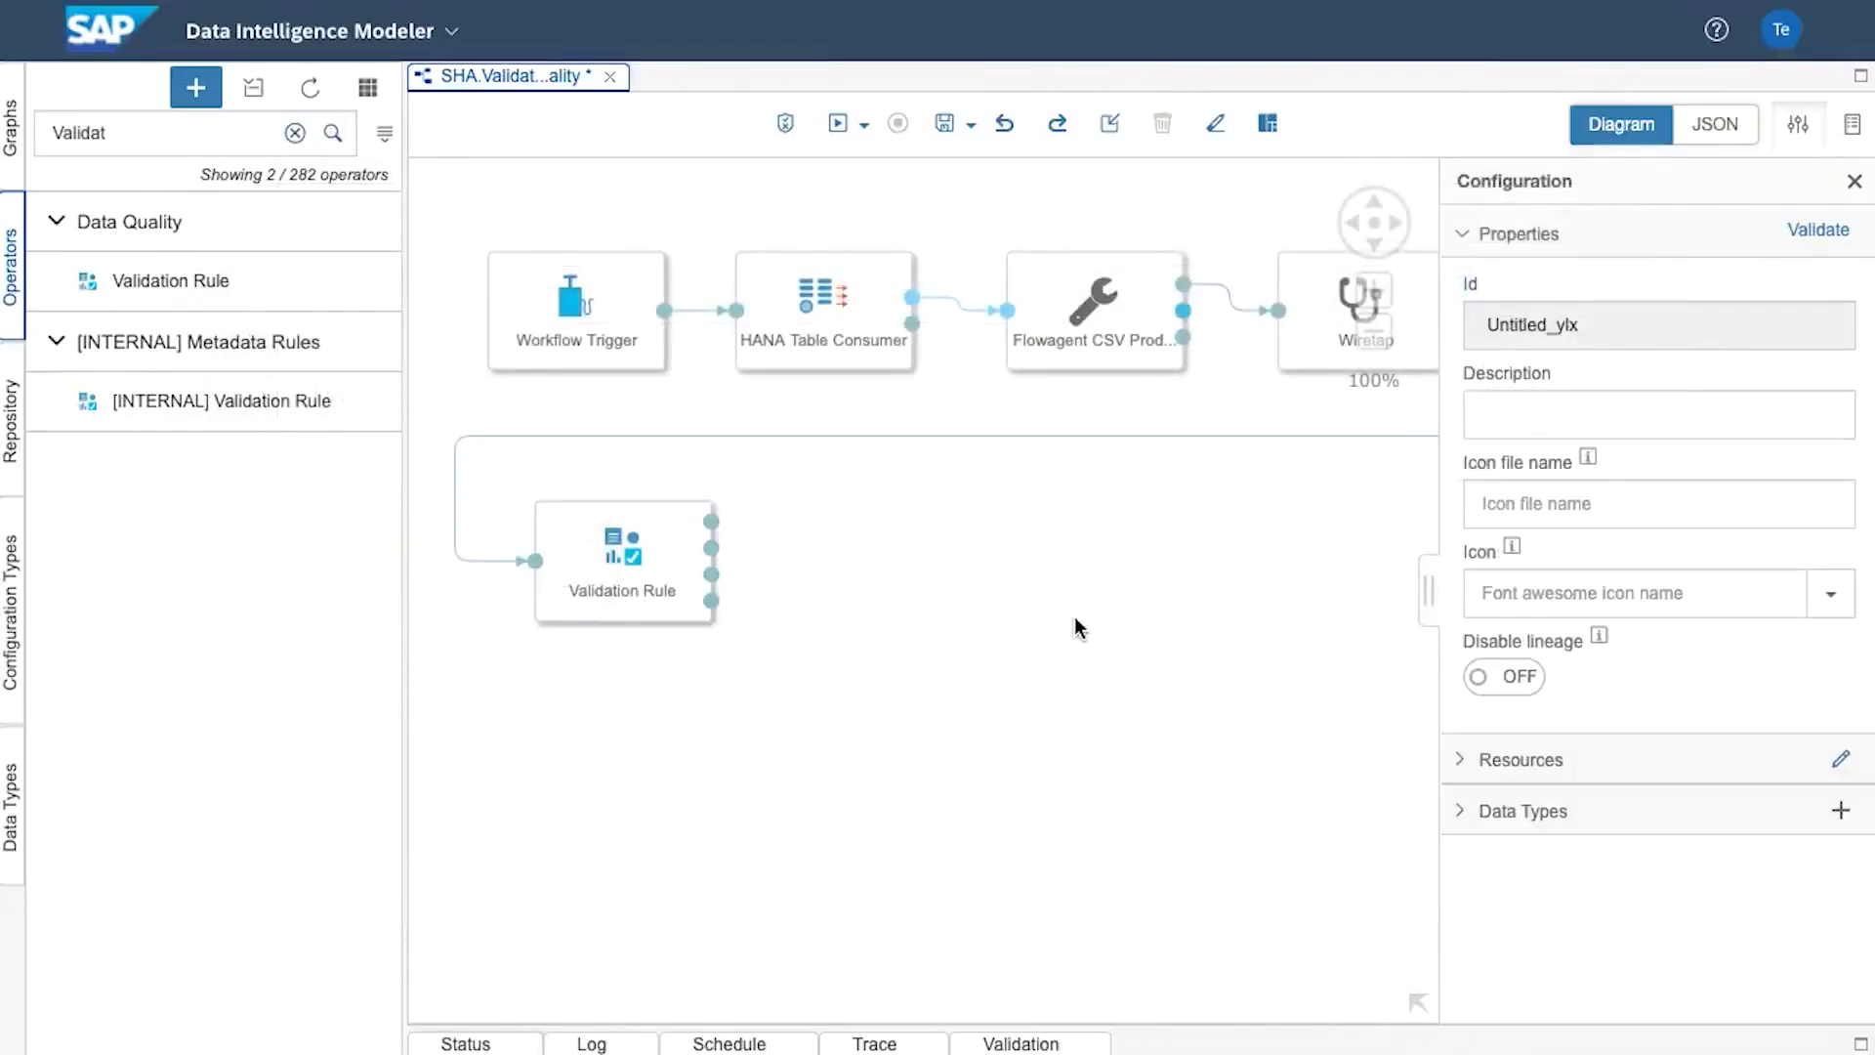
{"action": "left_click", "coordinate": [629, 576]}
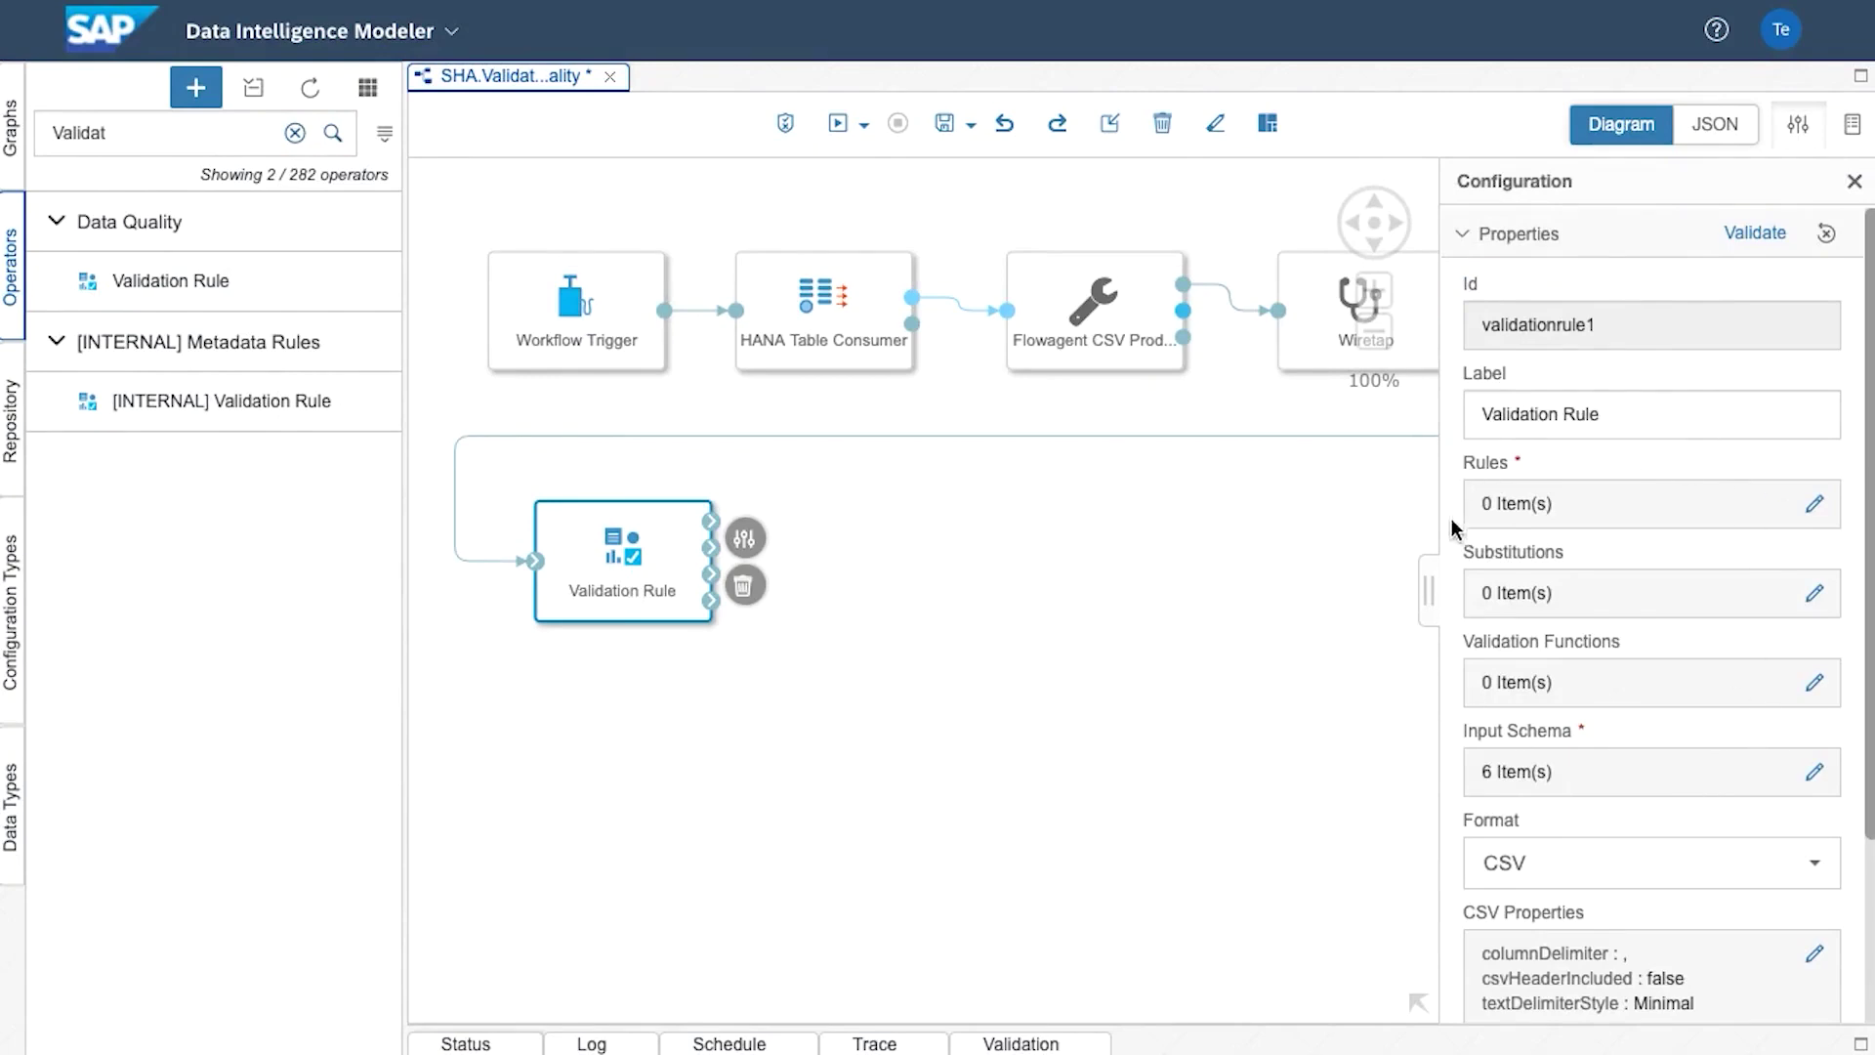
{"action": "left_click", "coordinate": [1813, 503]}
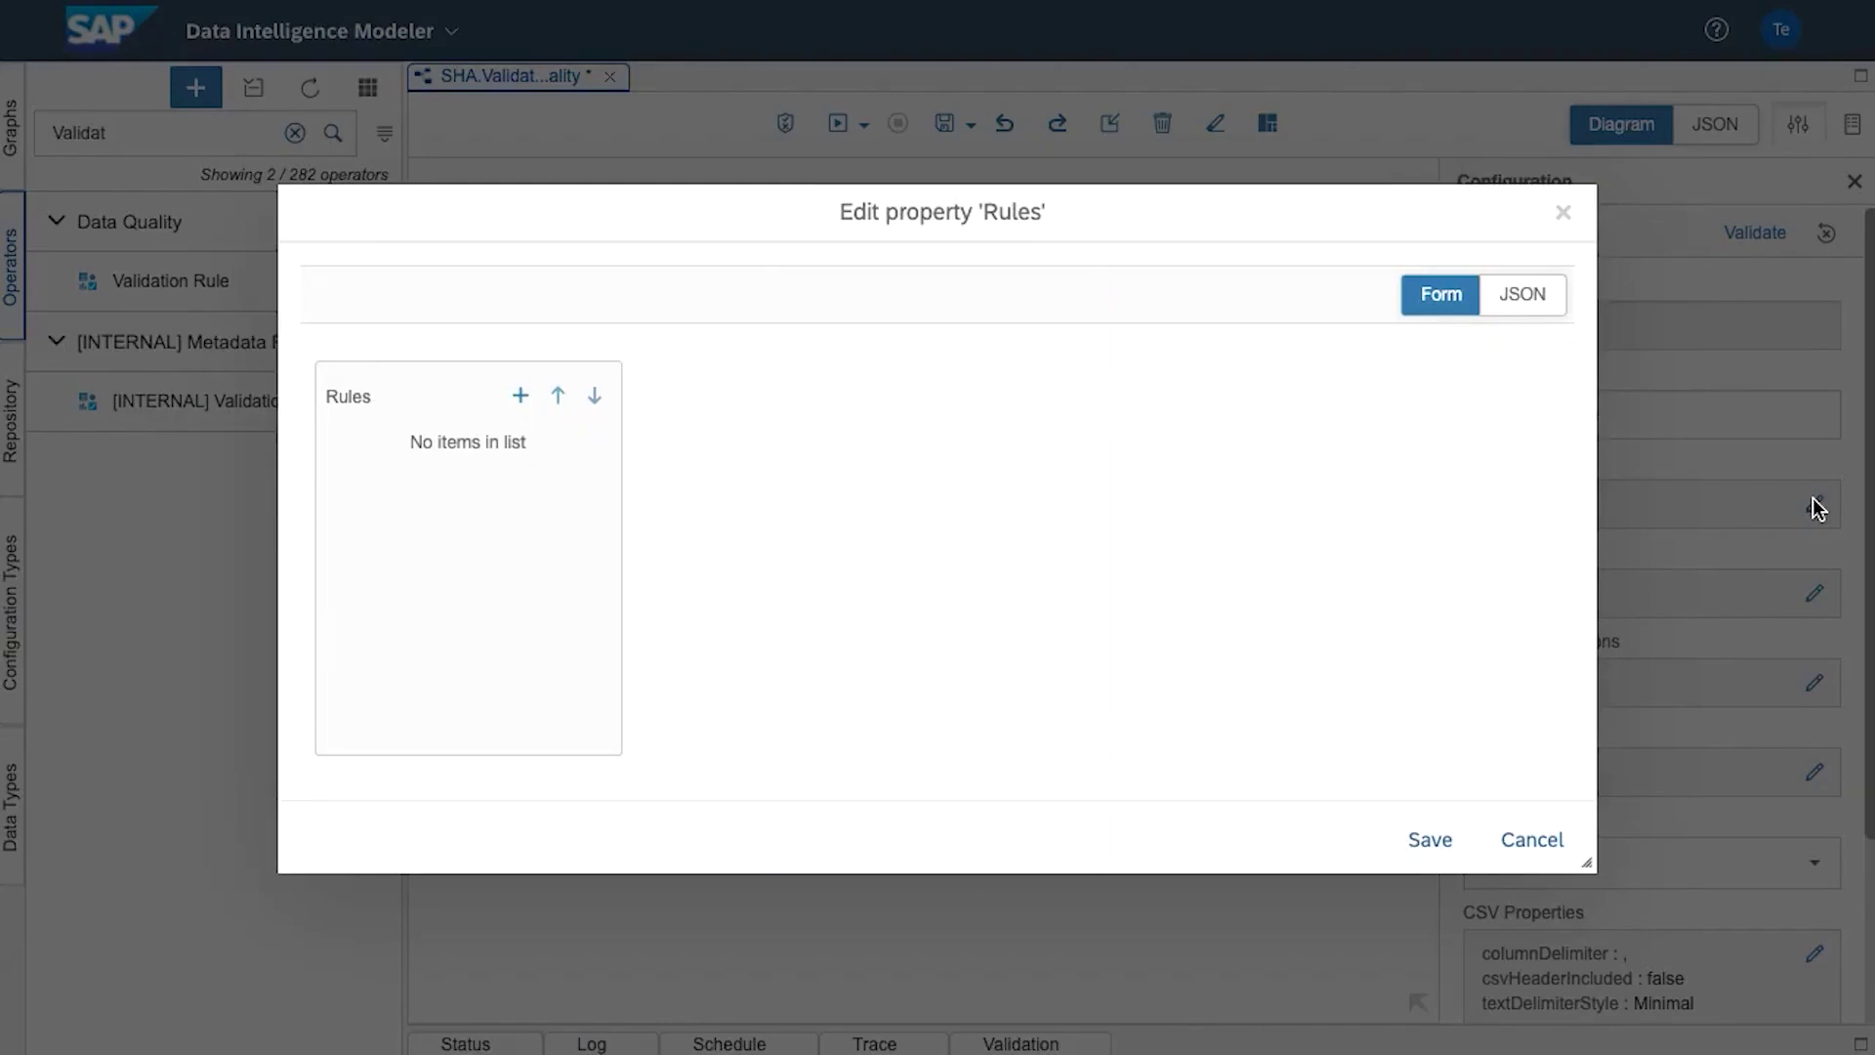
{"action": "left_click", "coordinate": [521, 396]}
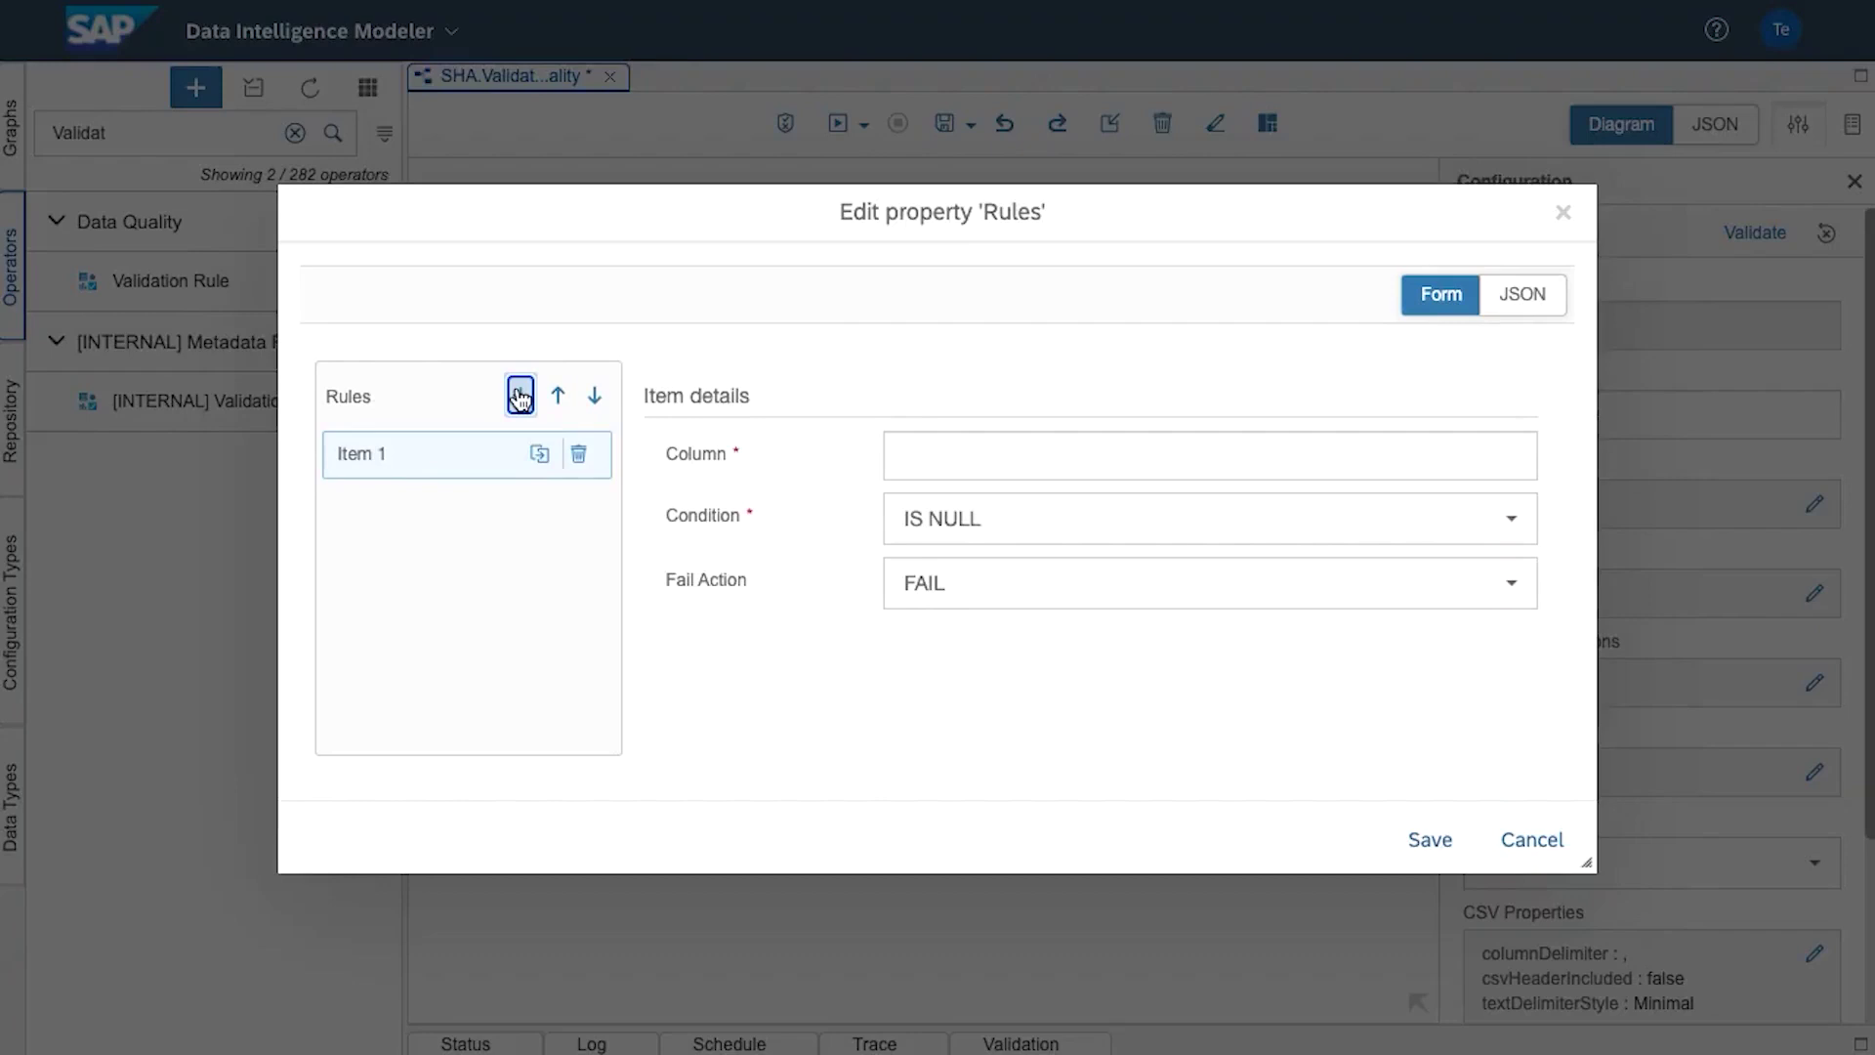
{"action": "left_click", "coordinate": [933, 459]}
{"action": "type", "text": "KEY1"}
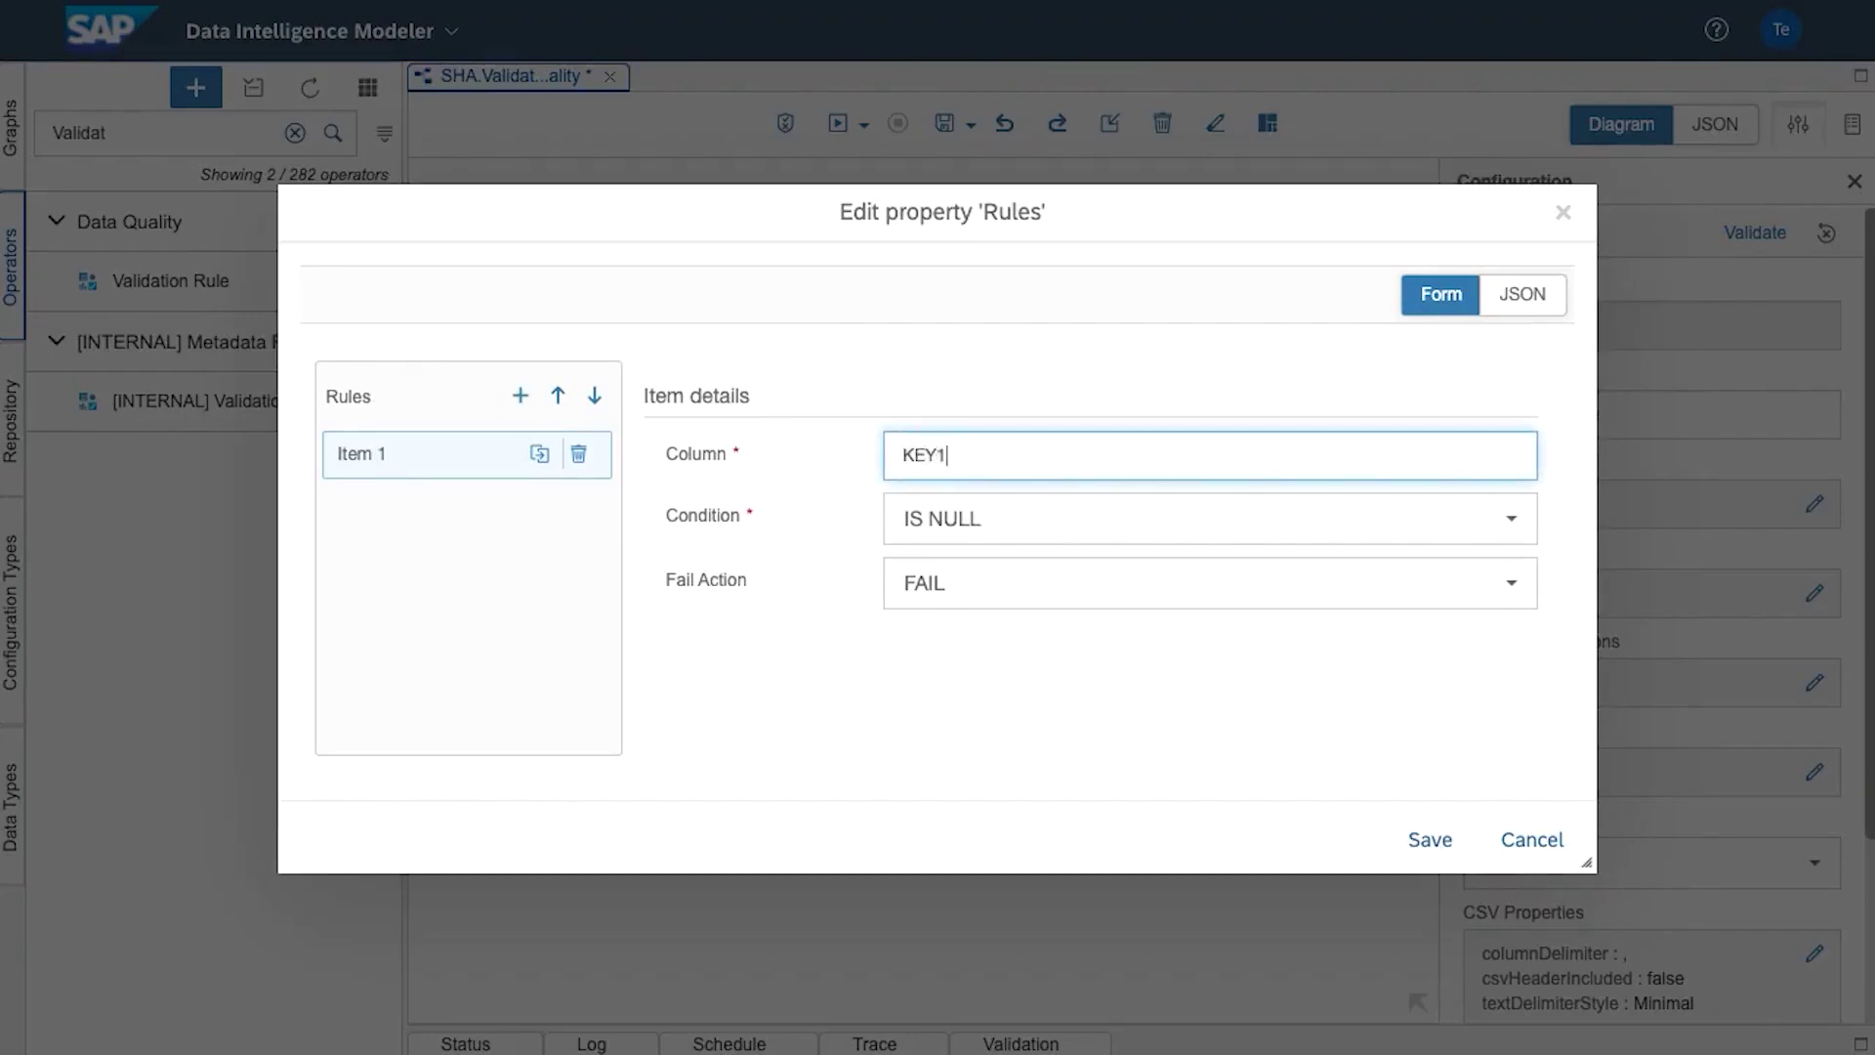
{"action": "left_click", "coordinate": [1016, 515]}
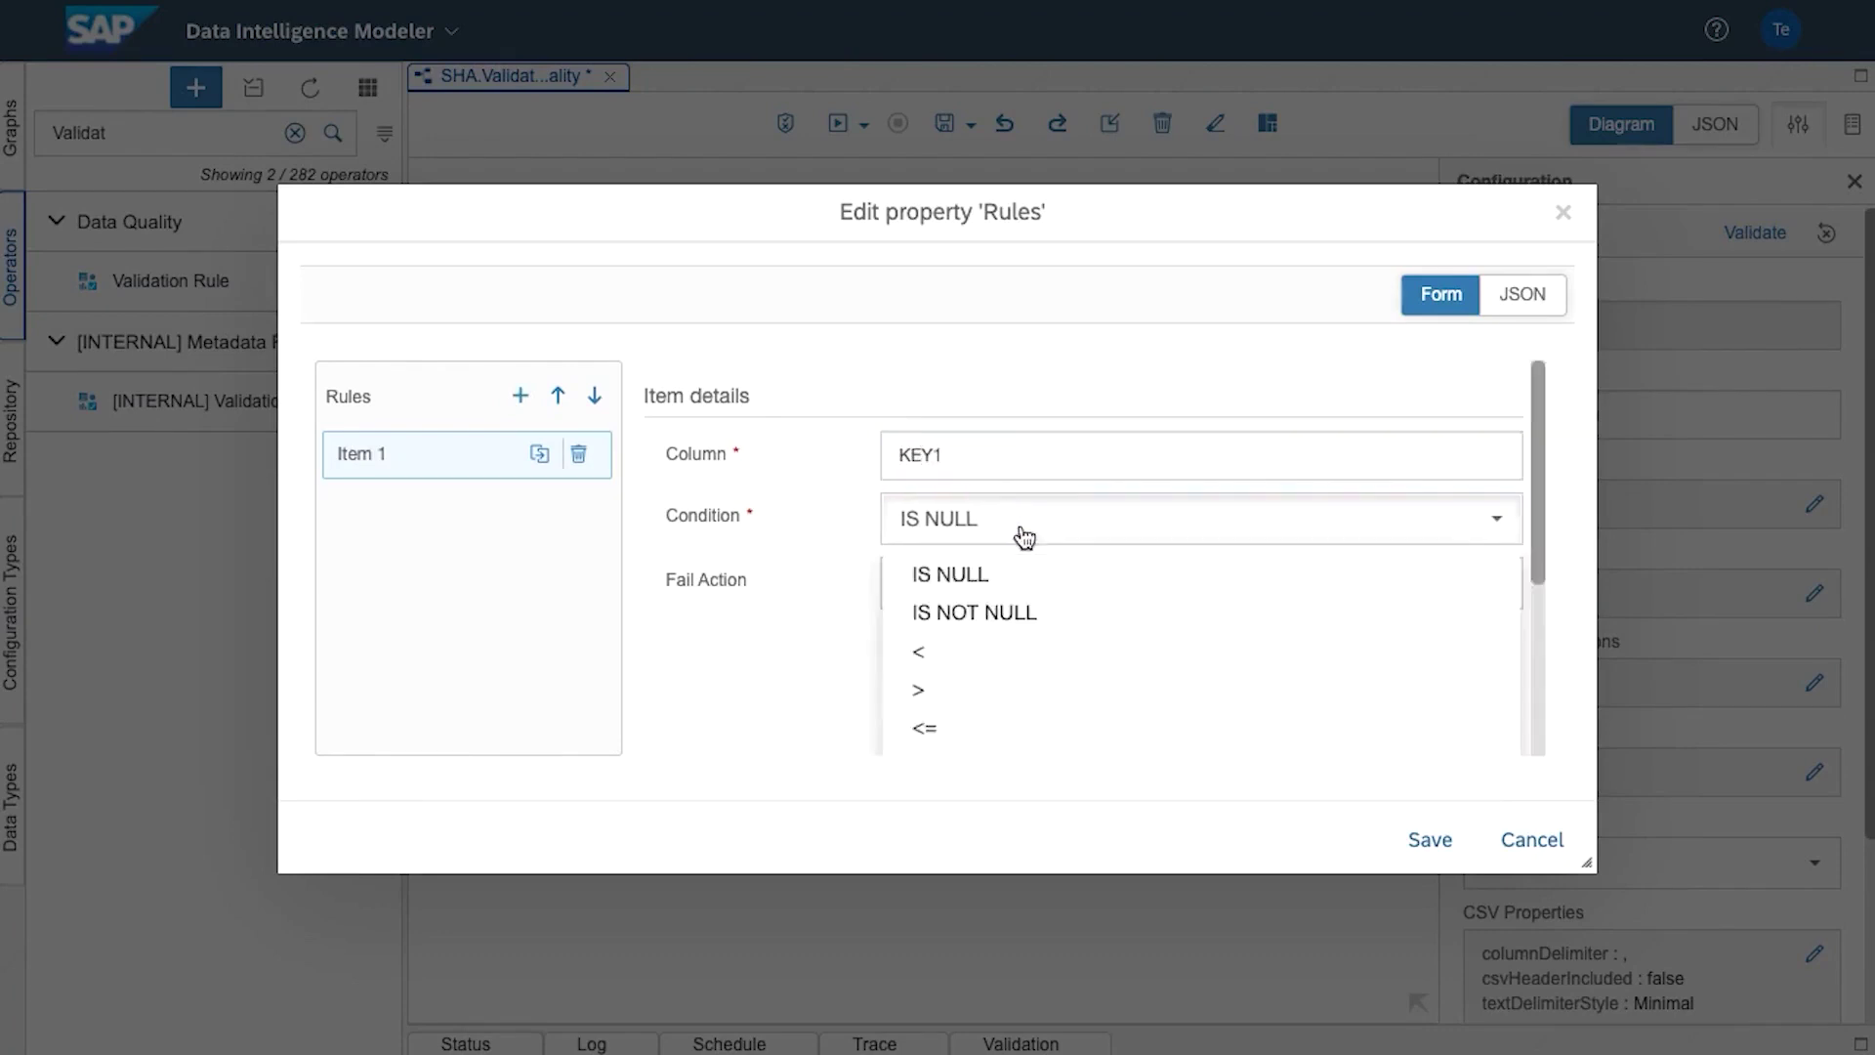
{"action": "left_click", "coordinate": [1026, 651]}
{"action": "left_click", "coordinate": [996, 583]}
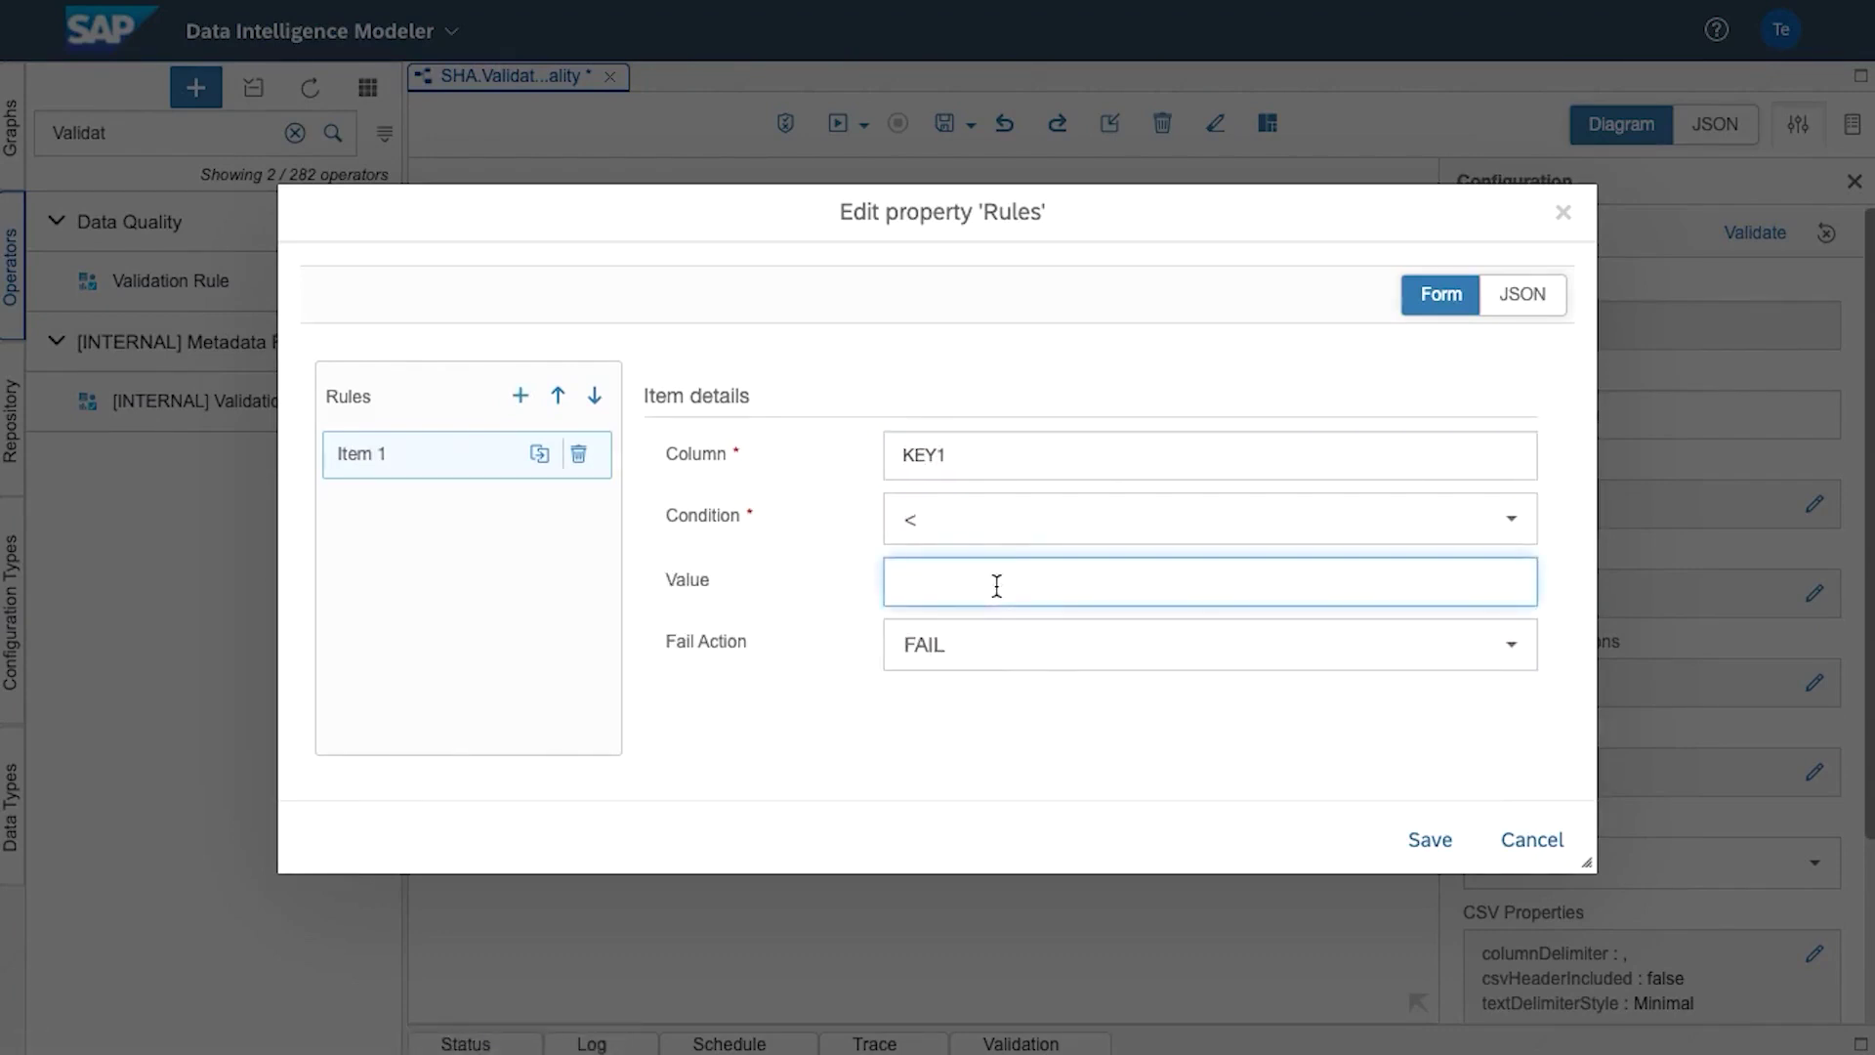
{"action": "type", "text": "130"}
Add a second KEY1 rule, greater-than 70, save both rules, and move the operator lower
{"action": "left_click", "coordinate": [517, 396]}
{"action": "left_click", "coordinate": [947, 454]}
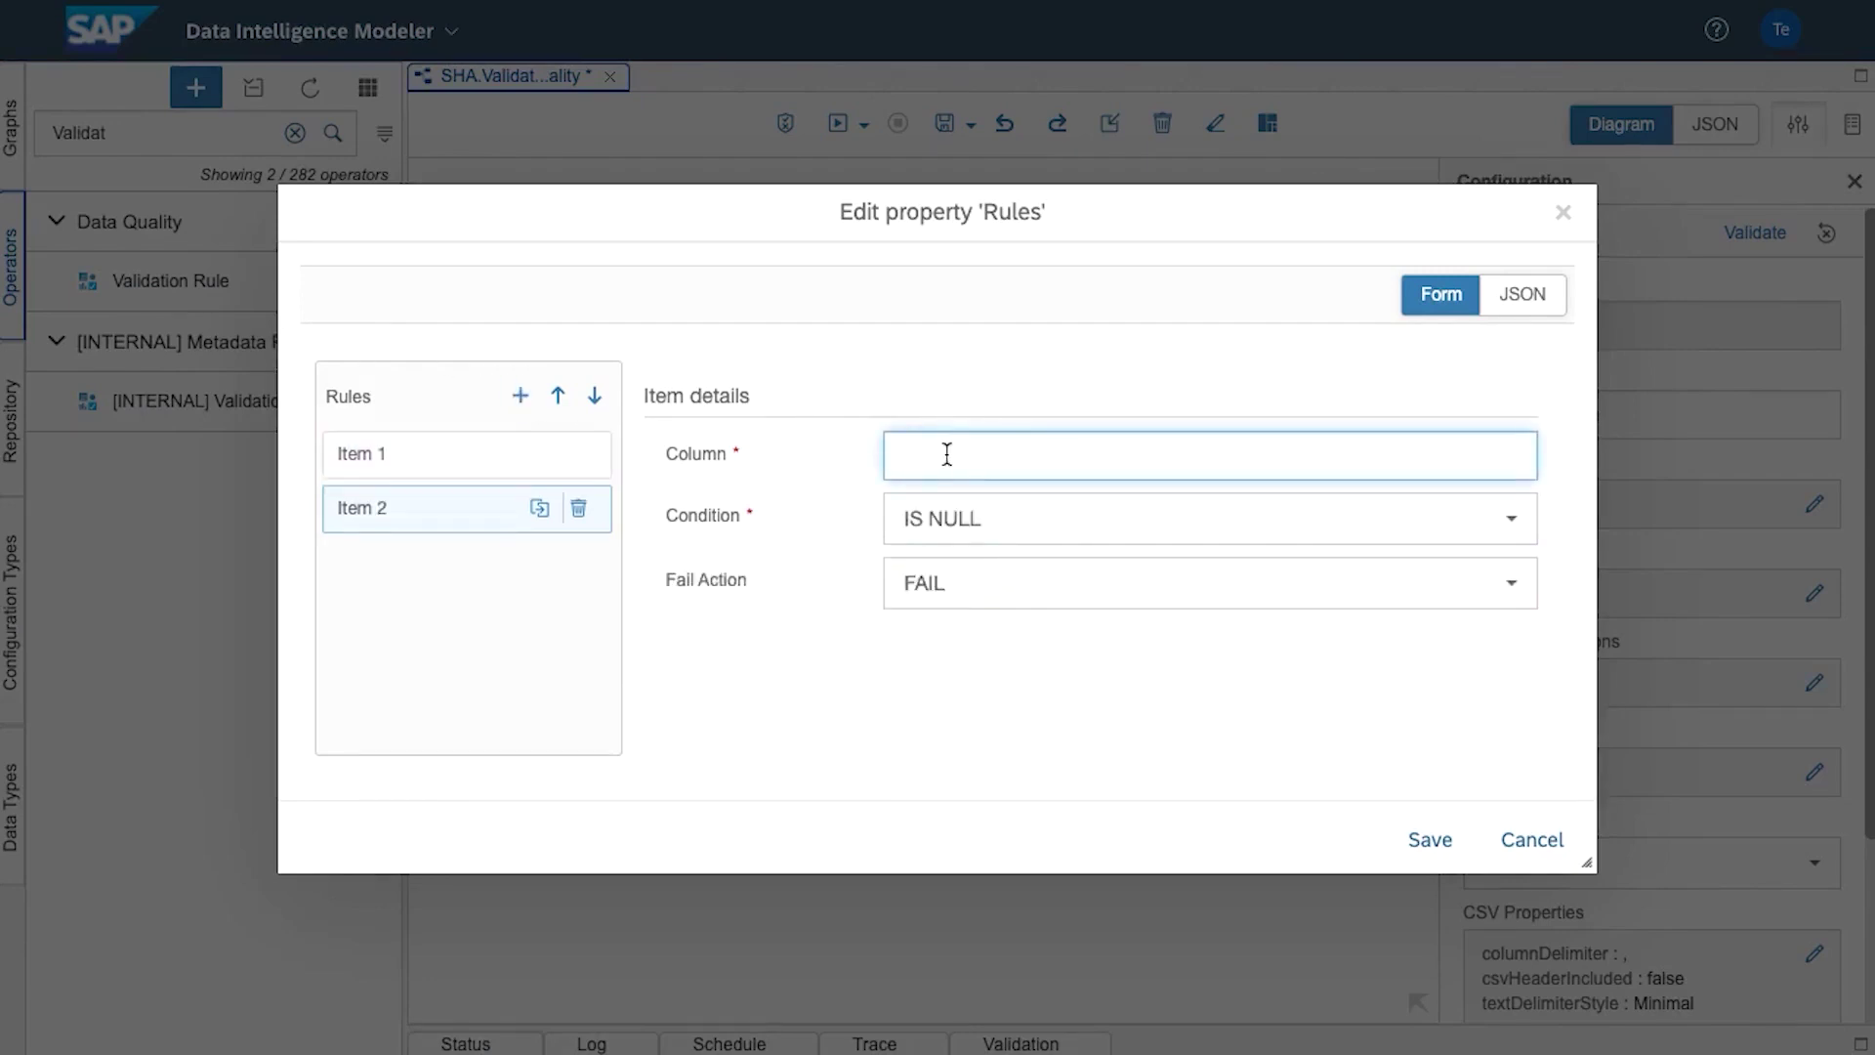
{"action": "type", "text": "KEY1"}
{"action": "left_click", "coordinate": [991, 519]}
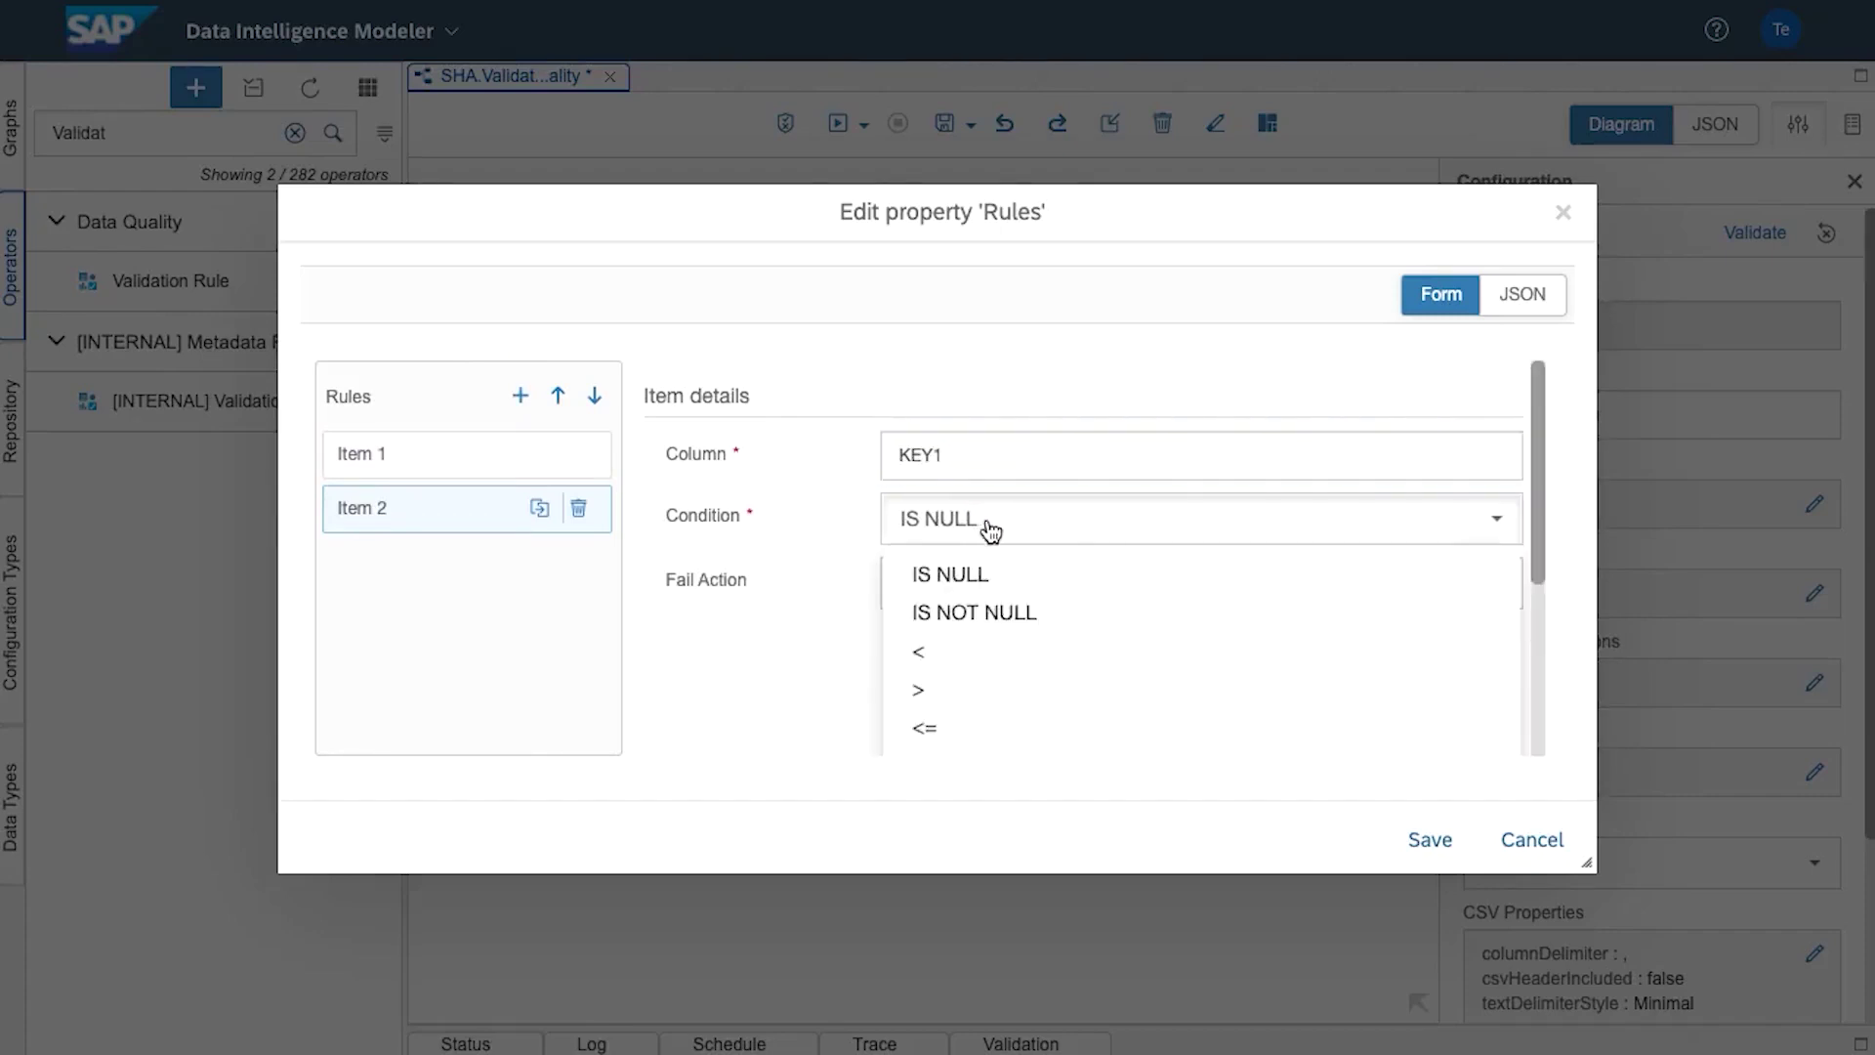
{"action": "left_click", "coordinate": [976, 699]}
{"action": "left_click", "coordinate": [966, 583]}
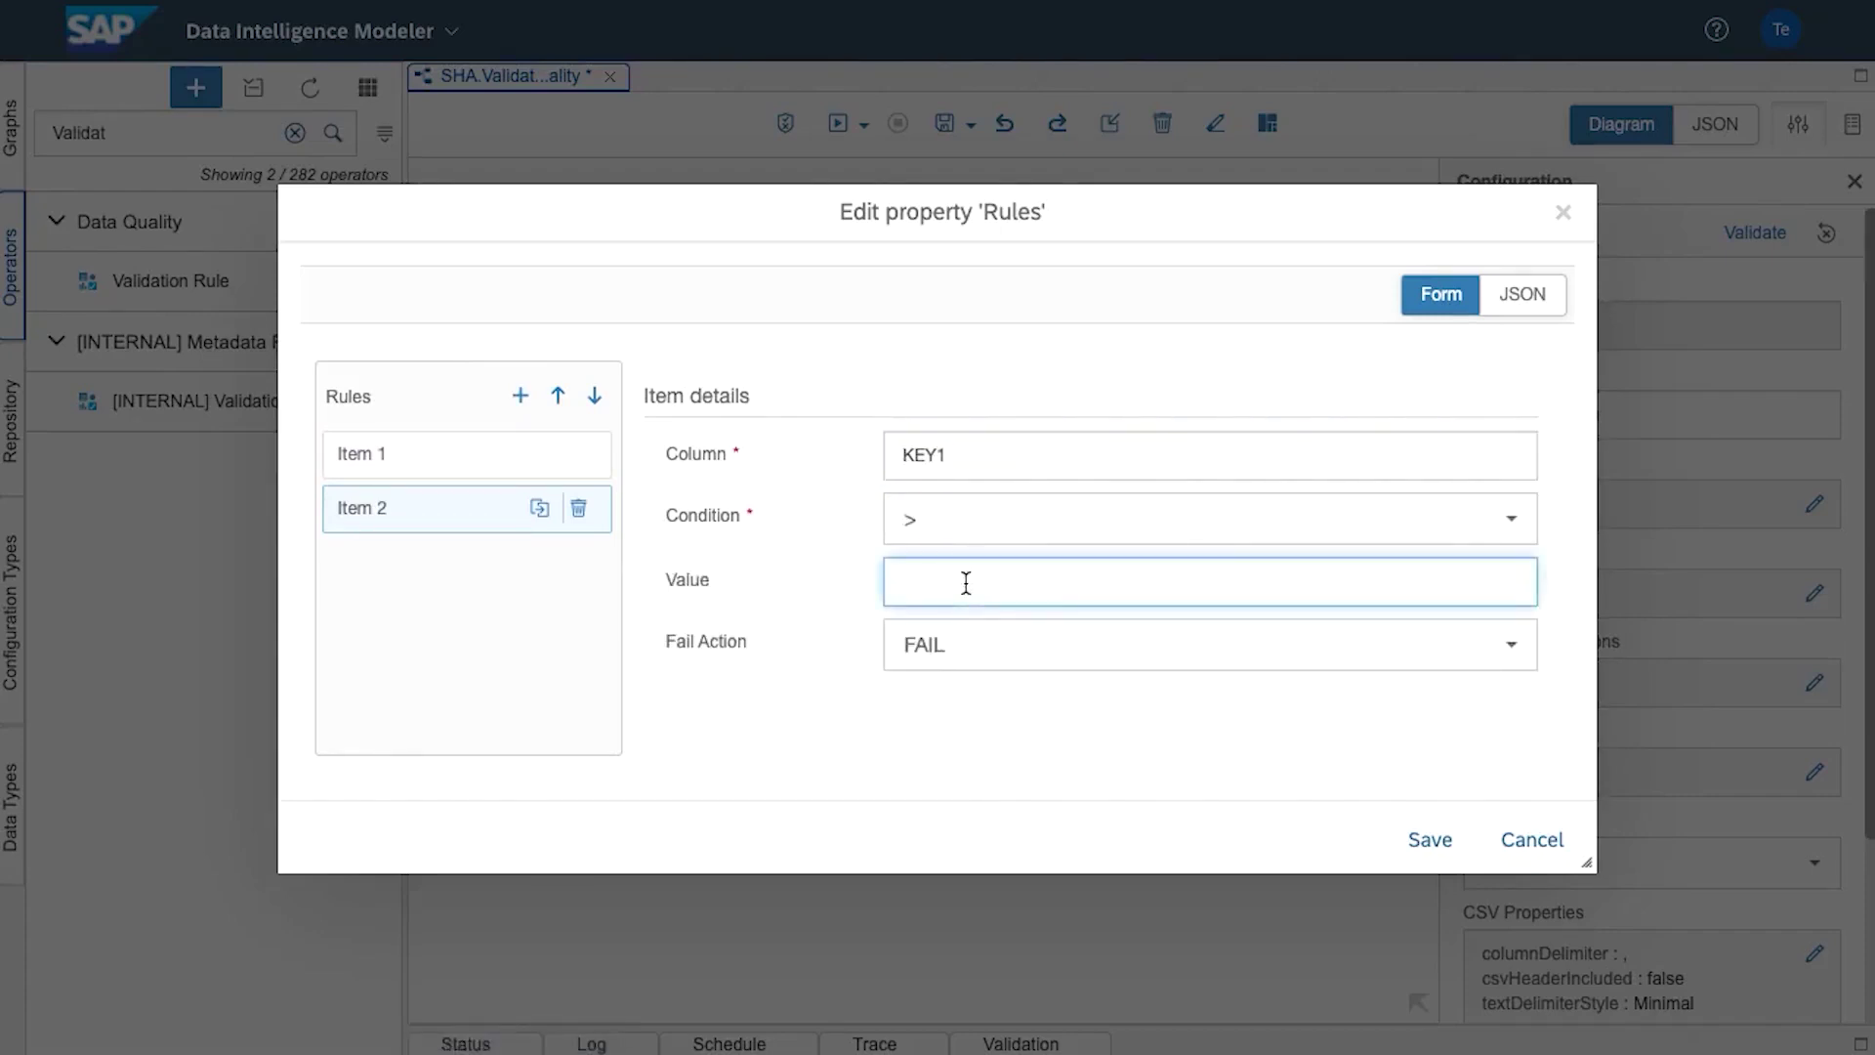
{"action": "type", "text": "70"}
{"action": "left_click", "coordinate": [959, 689]}
{"action": "left_click", "coordinate": [431, 462]}
{"action": "left_click", "coordinate": [424, 513]}
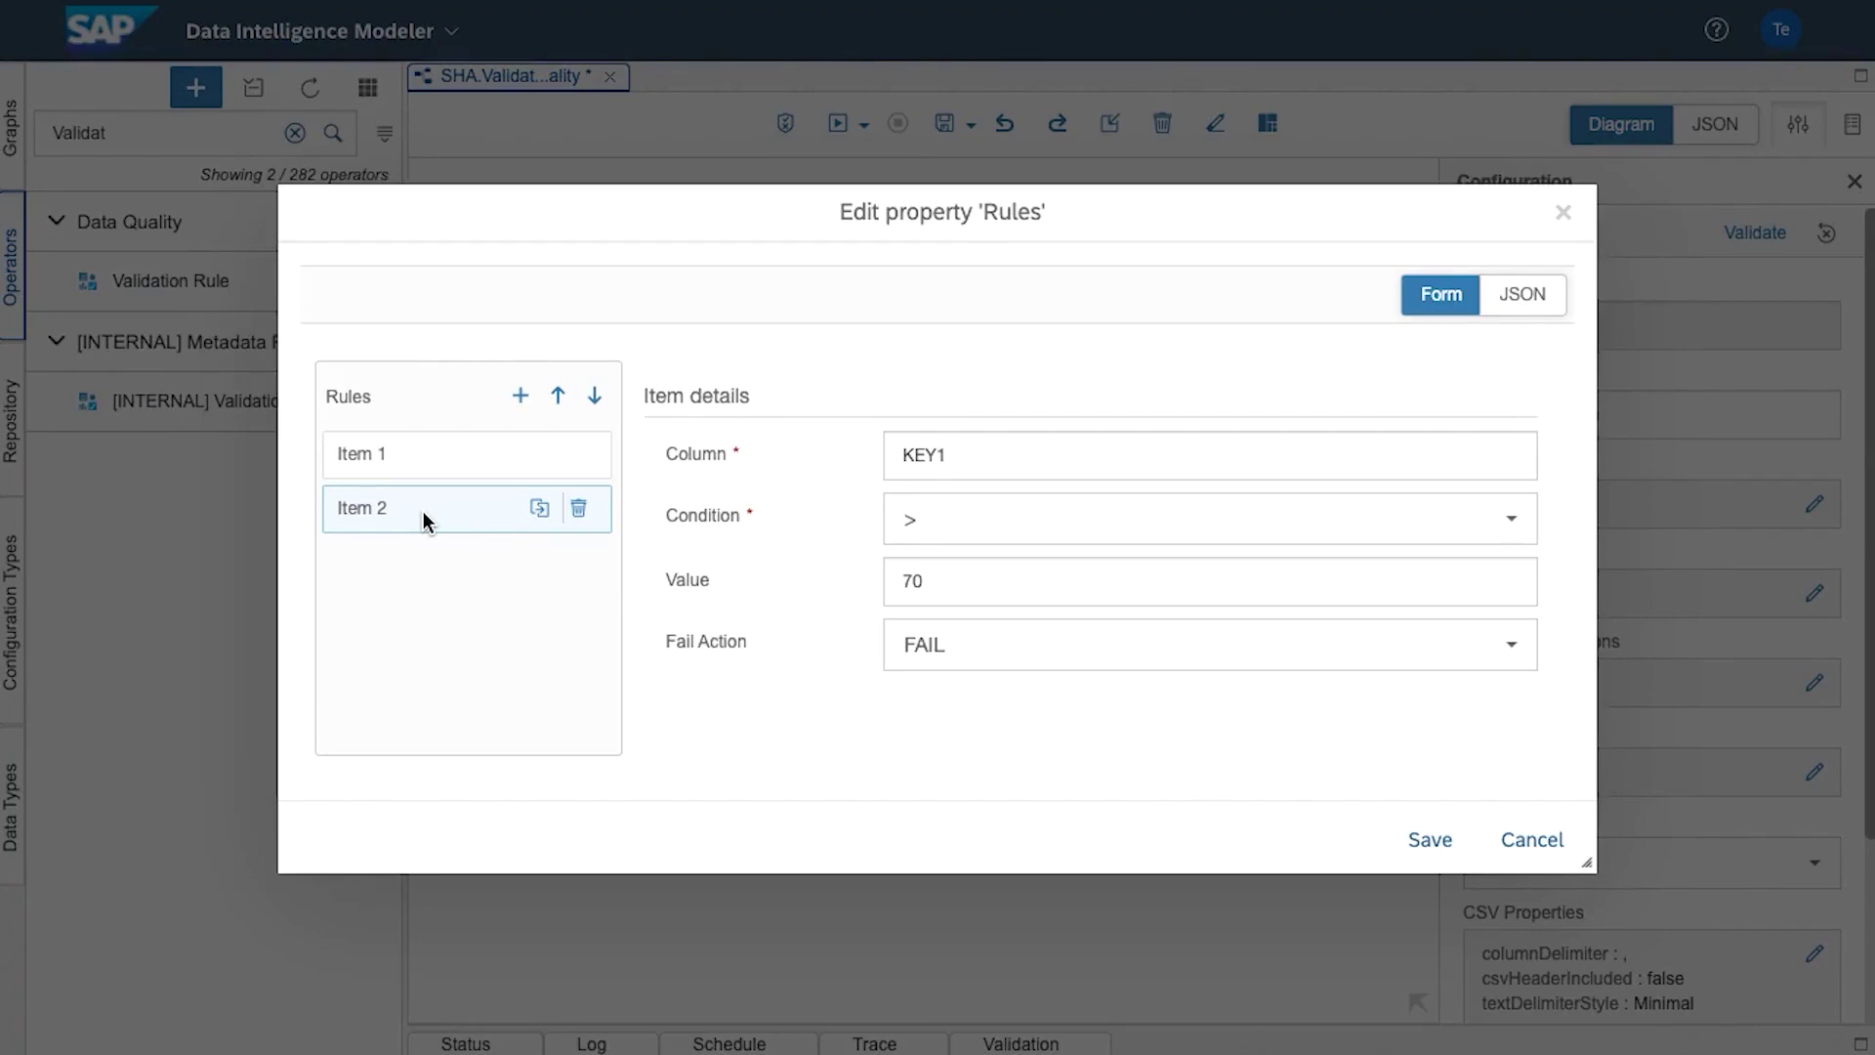
{"action": "left_click", "coordinate": [1429, 837]}
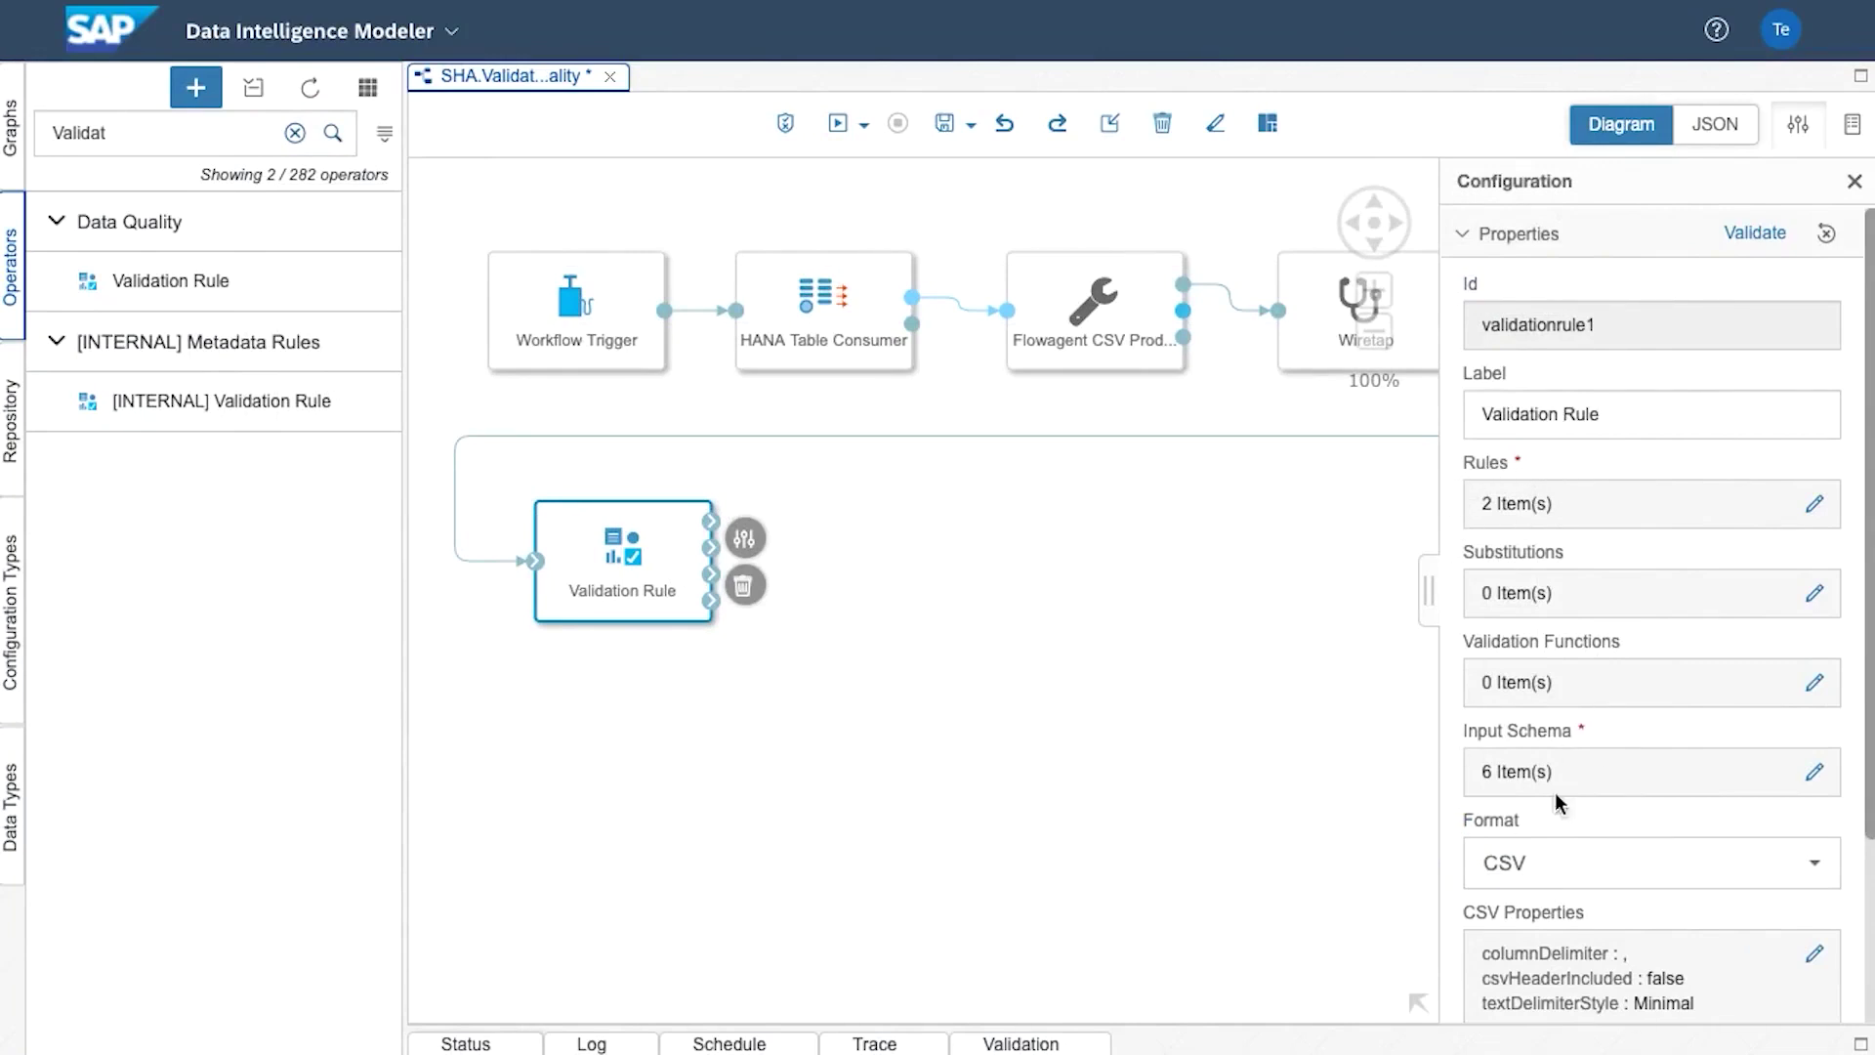
{"action": "left_click", "coordinate": [1074, 722]}
{"action": "left_click_drag", "start_coordinate": [613, 554], "coordinate": [605, 654]}
Place a Wiretap right of the Validation Rule and connect the pass output to it
{"action": "left_click", "coordinate": [900, 674]}
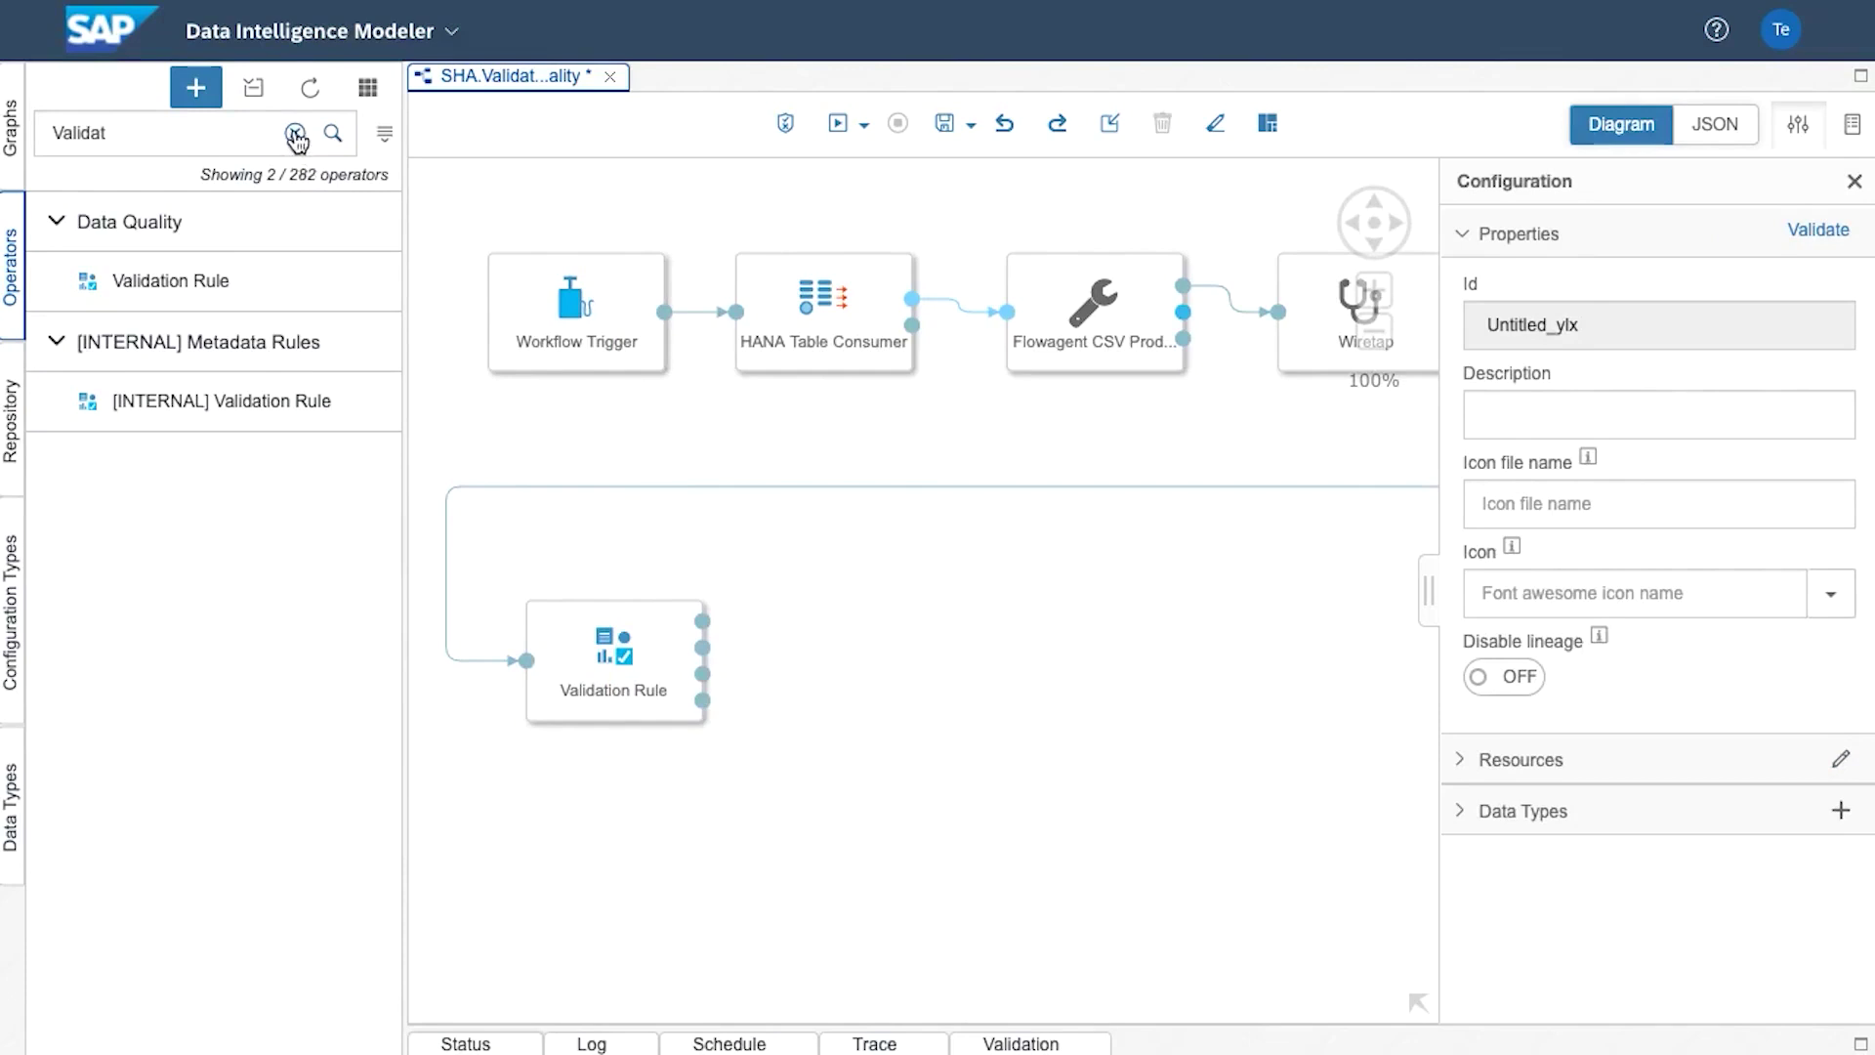
{"action": "left_click", "coordinate": [296, 134]}
{"action": "left_click", "coordinate": [234, 132]}
{"action": "type", "text": "Wi"}
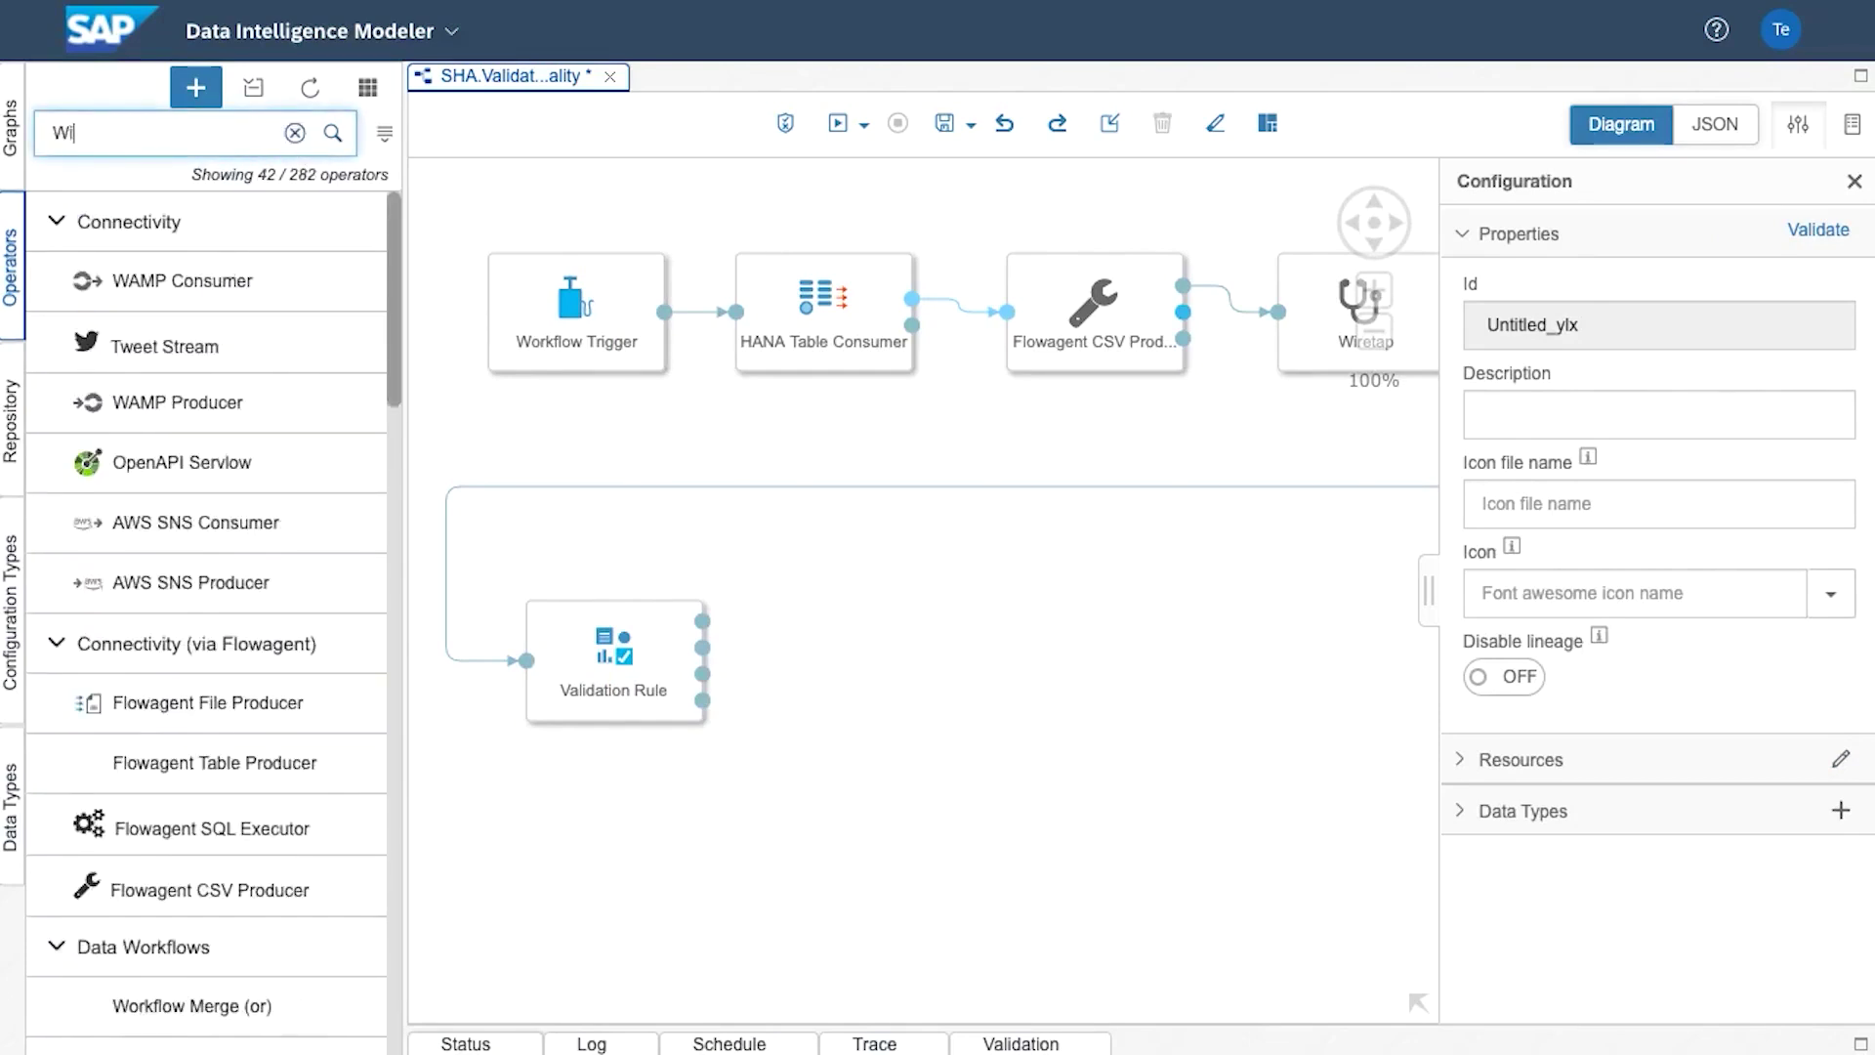
{"action": "type", "text": "retap"}
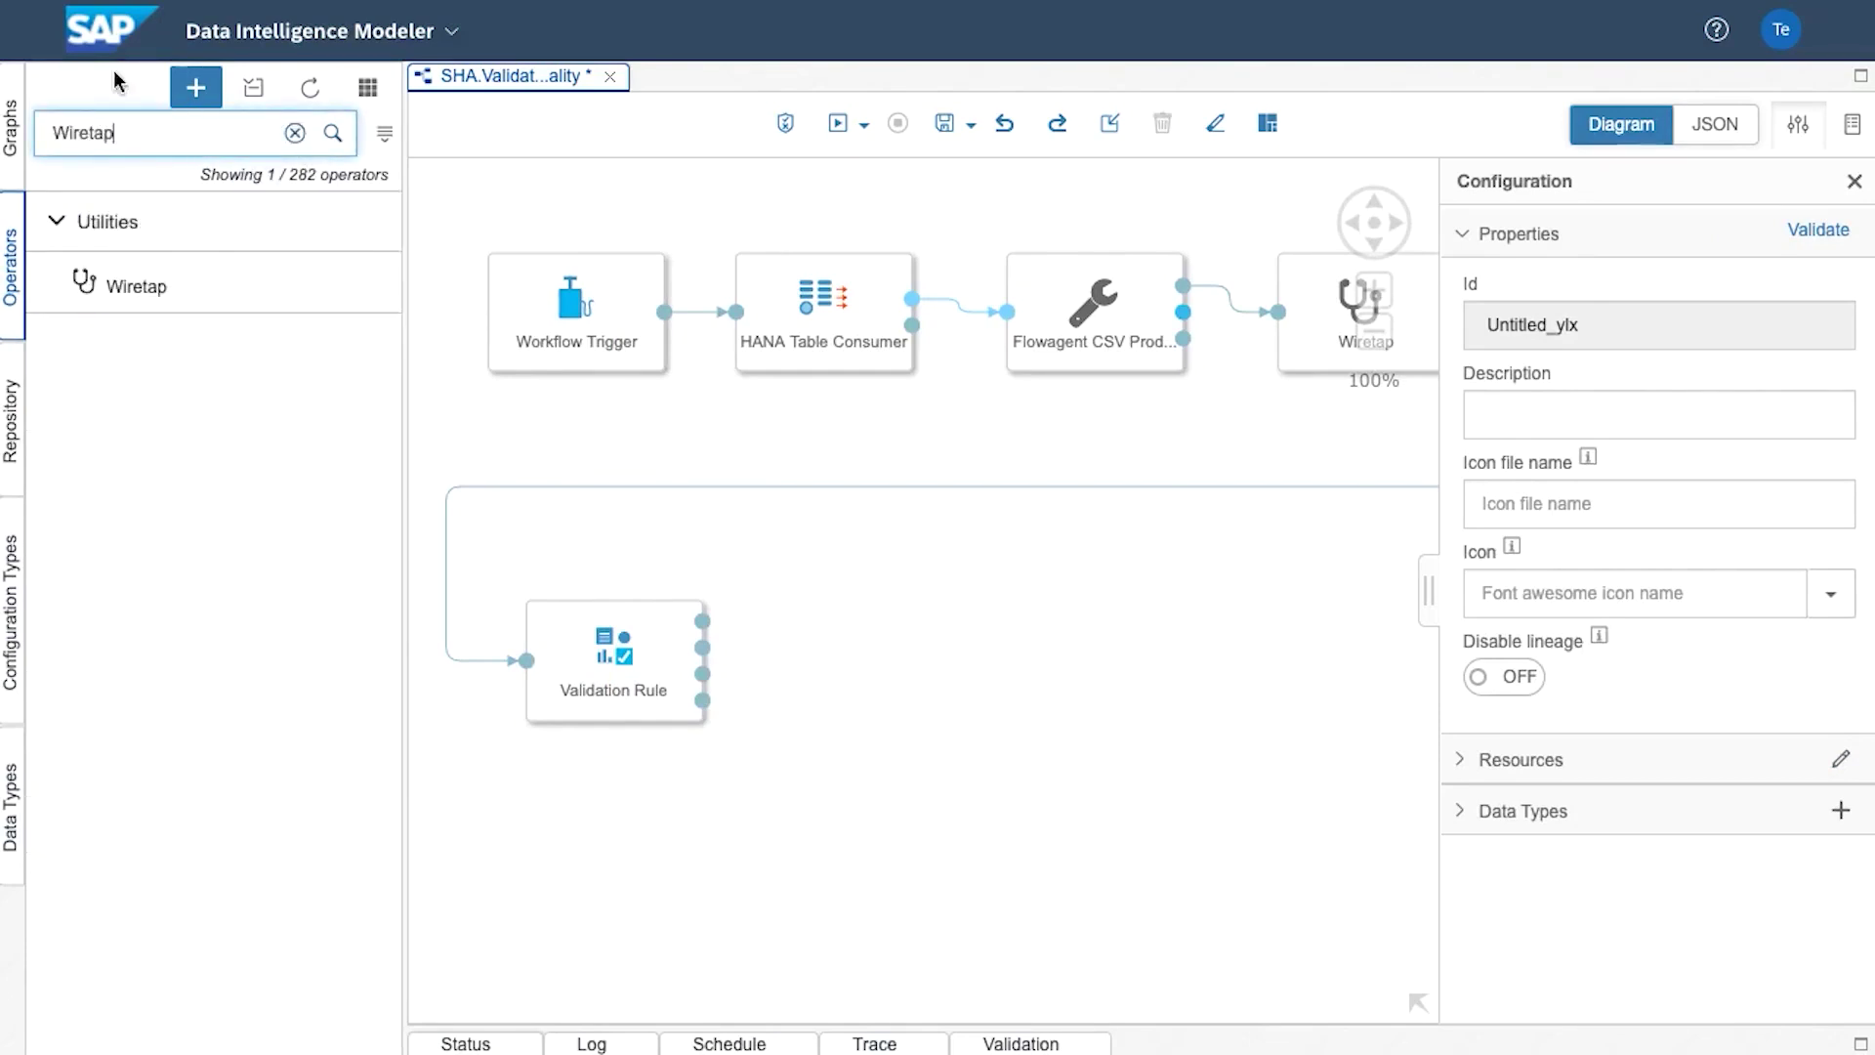
{"action": "left_click_drag", "start_coordinate": [132, 293], "coordinate": [817, 734]}
{"action": "left_click", "coordinate": [816, 745]}
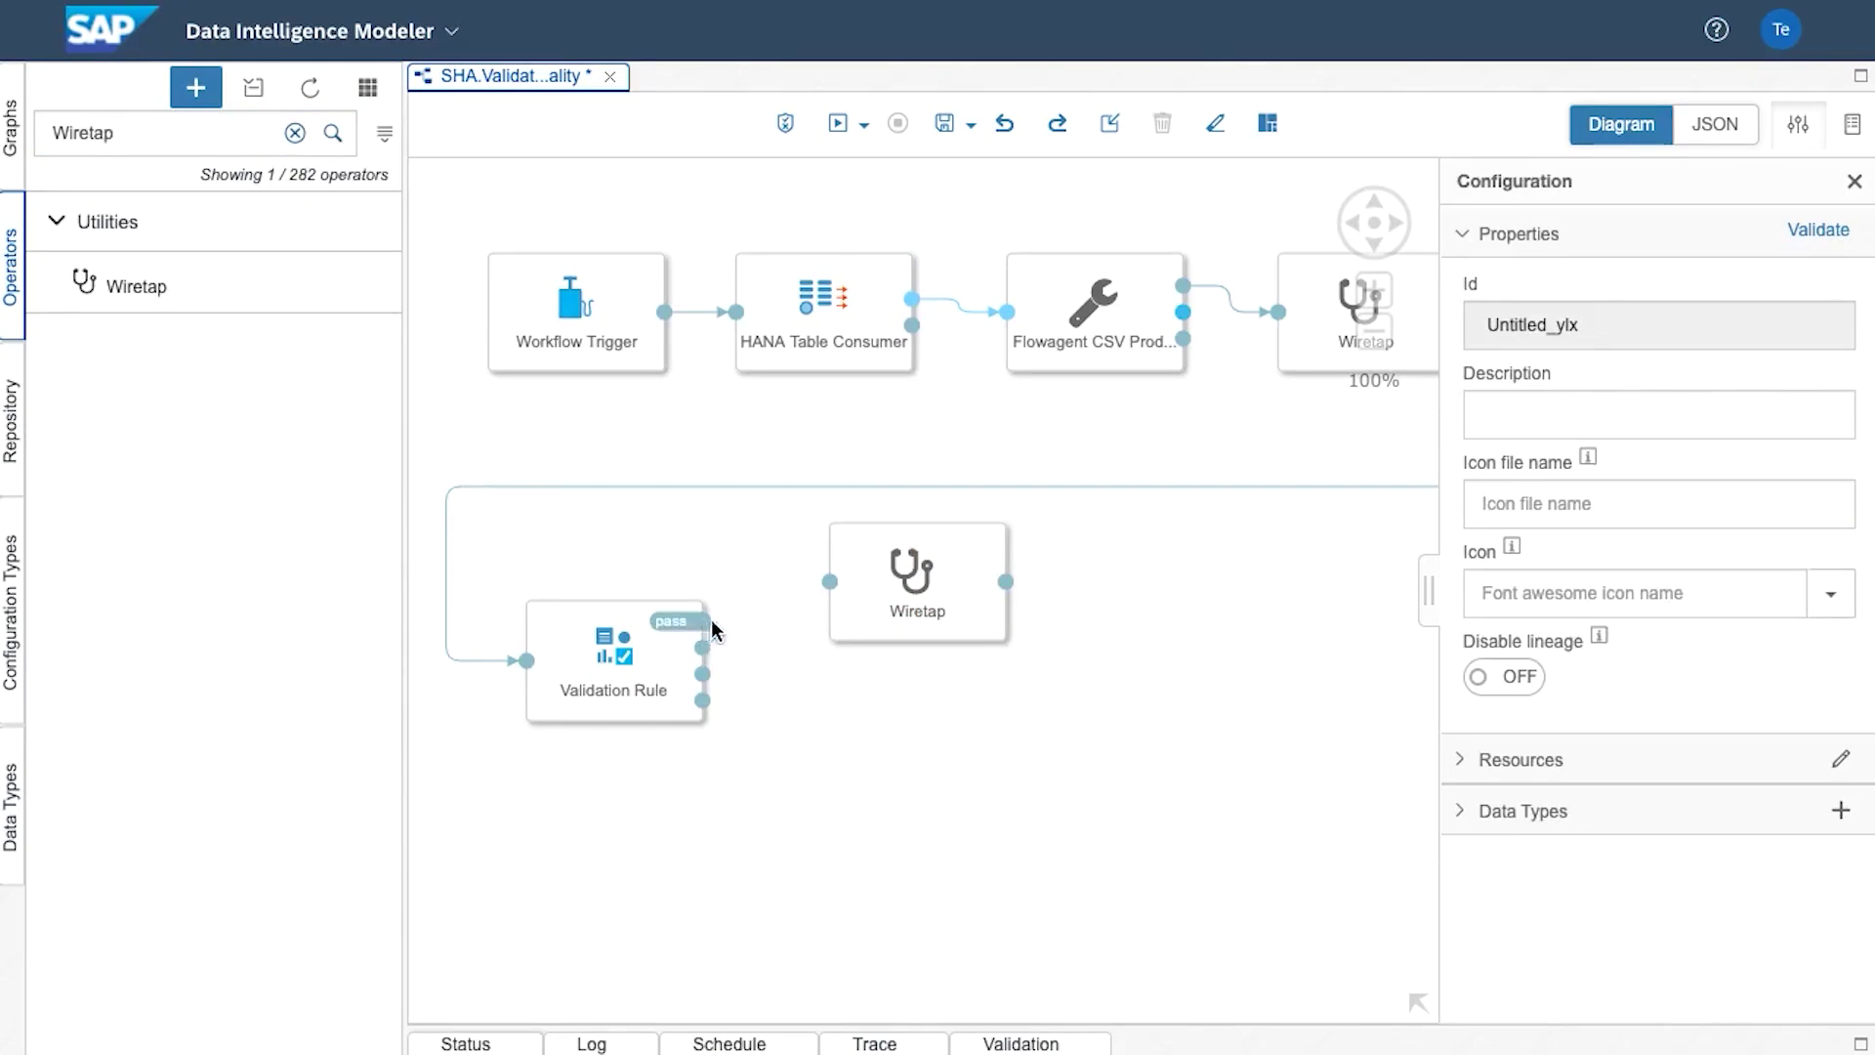
{"action": "left_click_drag", "start_coordinate": [722, 620], "coordinate": [836, 582]}
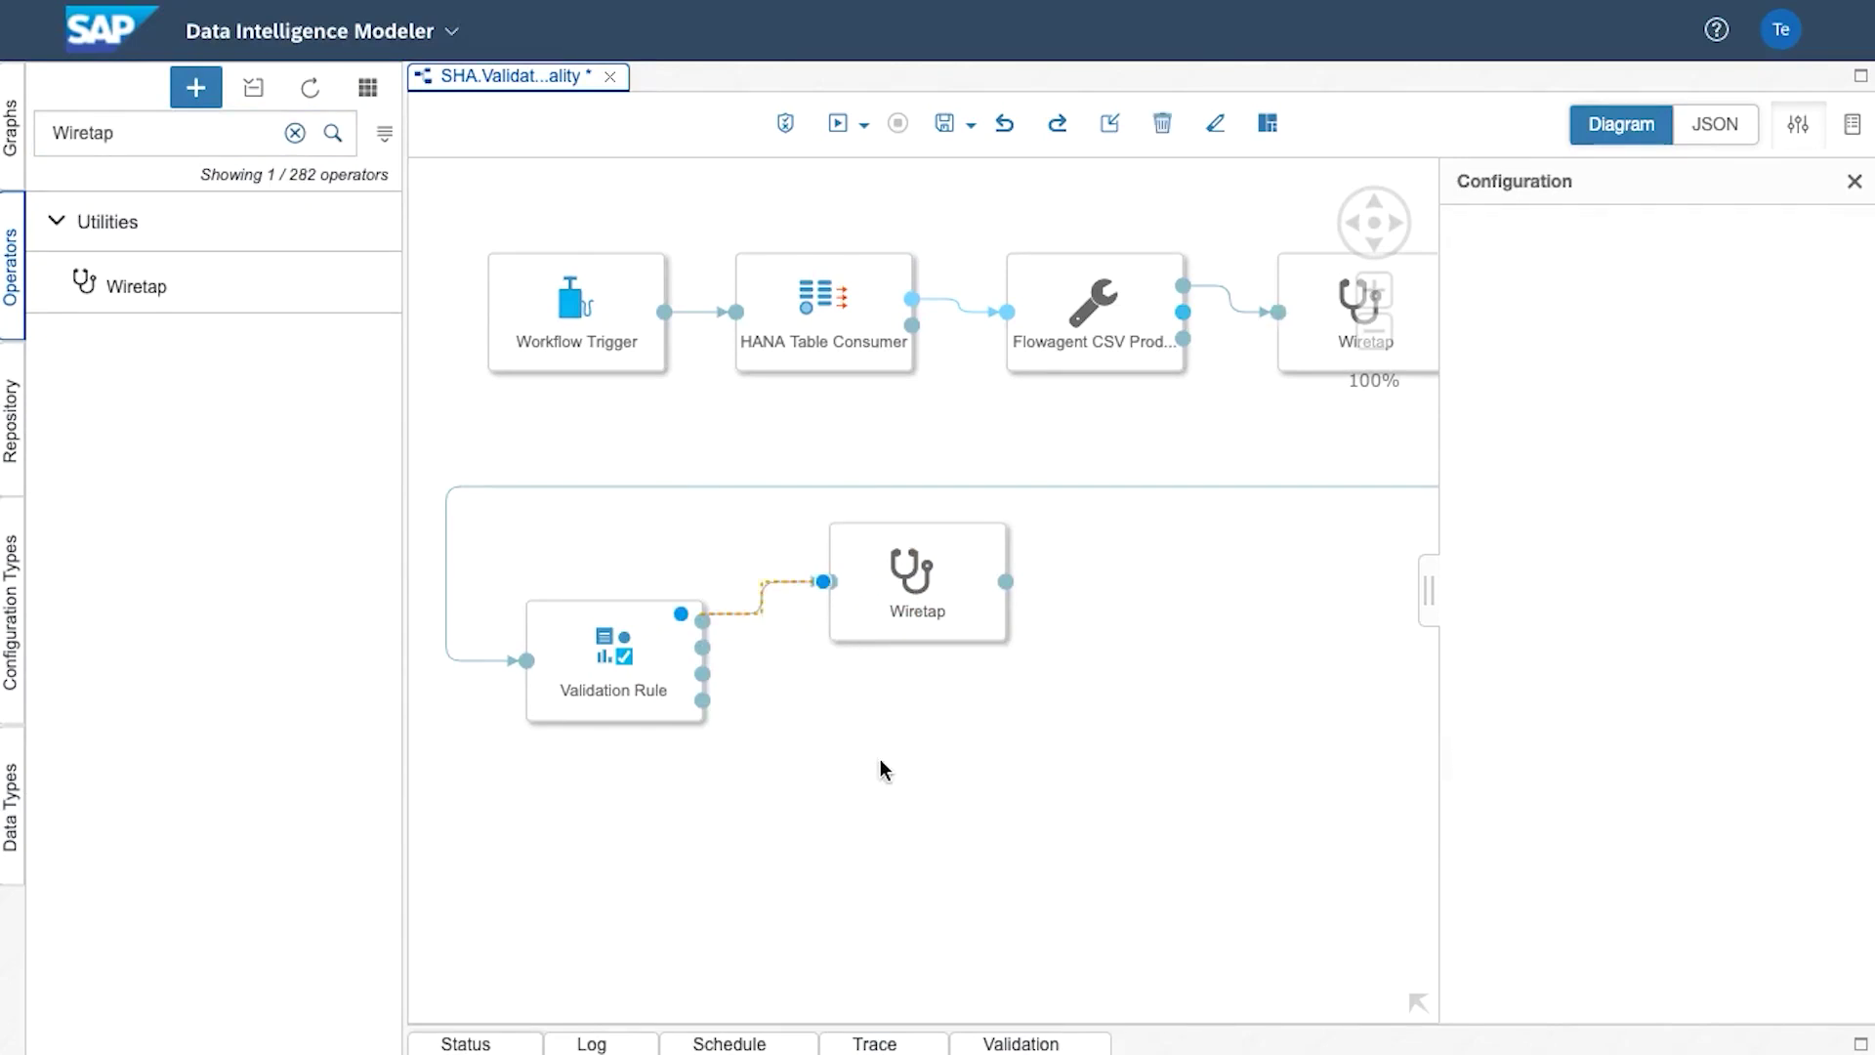
Place a second Wiretap below and connect the fail output to it
{"action": "left_click_drag", "start_coordinate": [107, 288], "coordinate": [872, 710]}
{"action": "left_click_drag", "start_coordinate": [702, 647], "coordinate": [830, 740]}
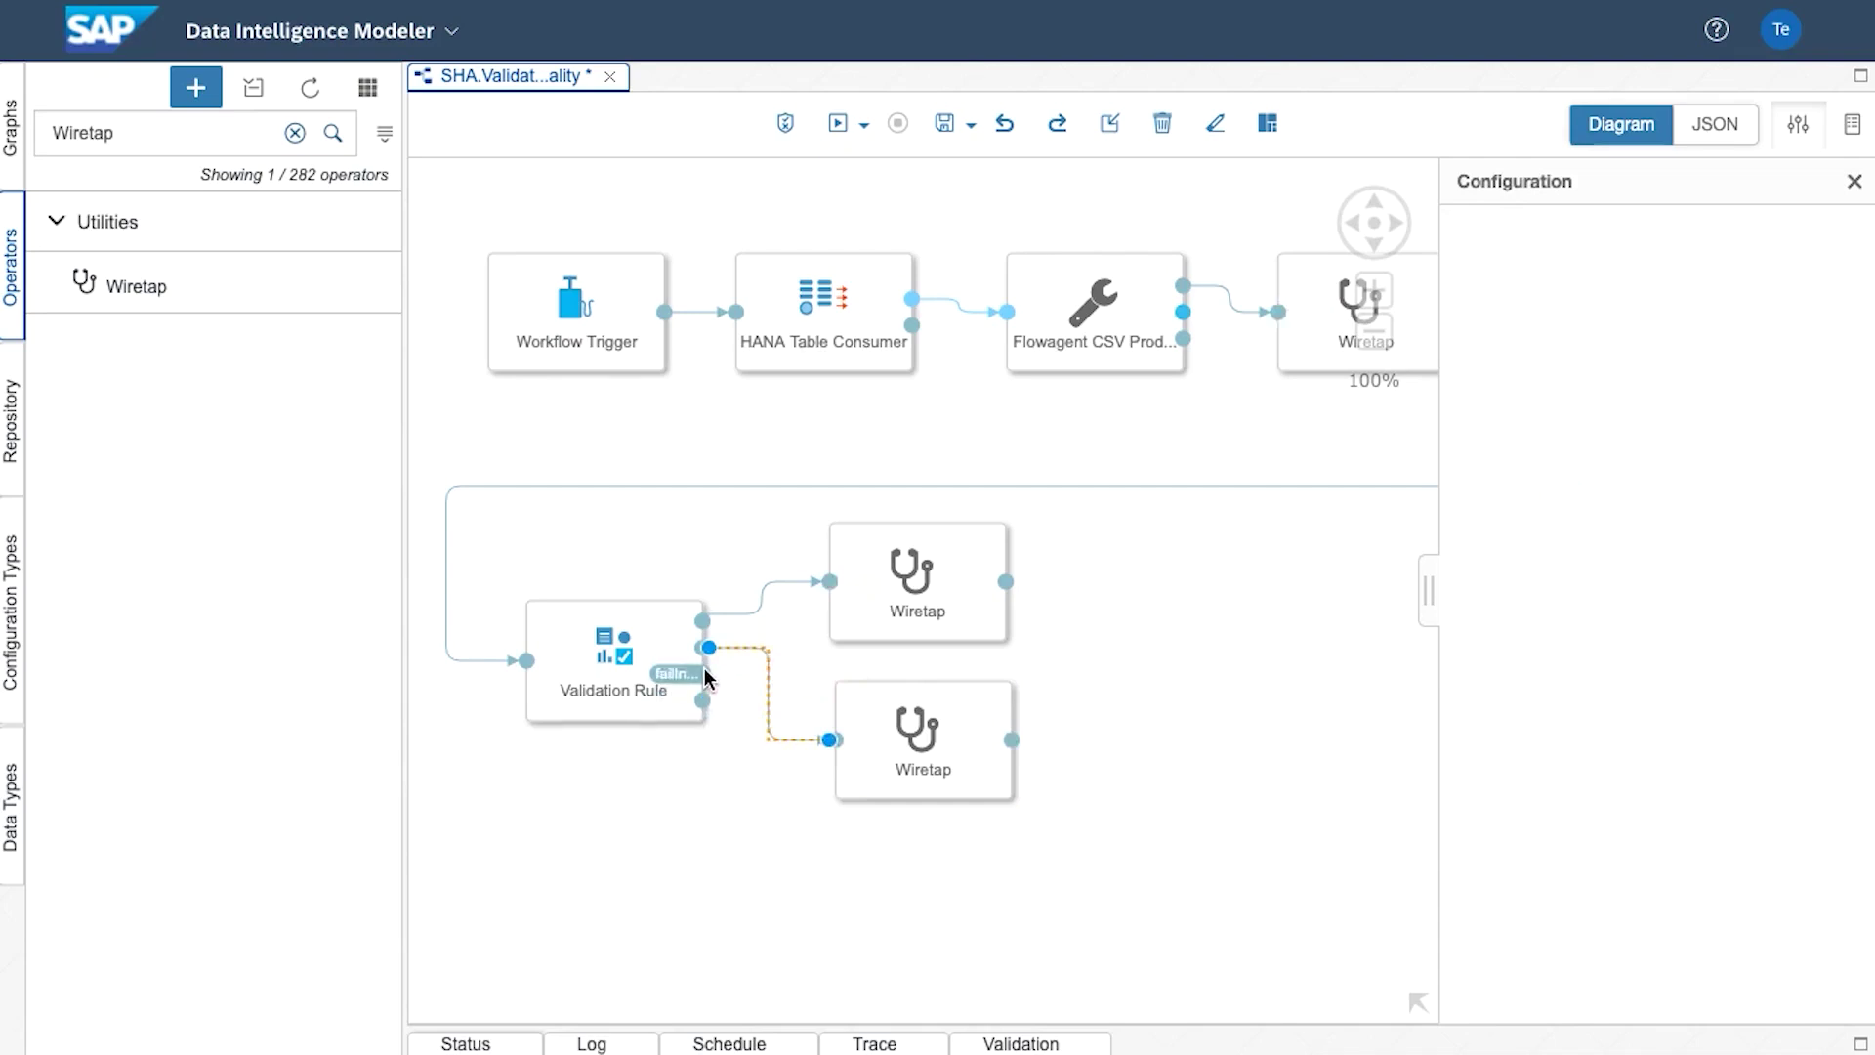
{"action": "left_click", "coordinate": [692, 774]}
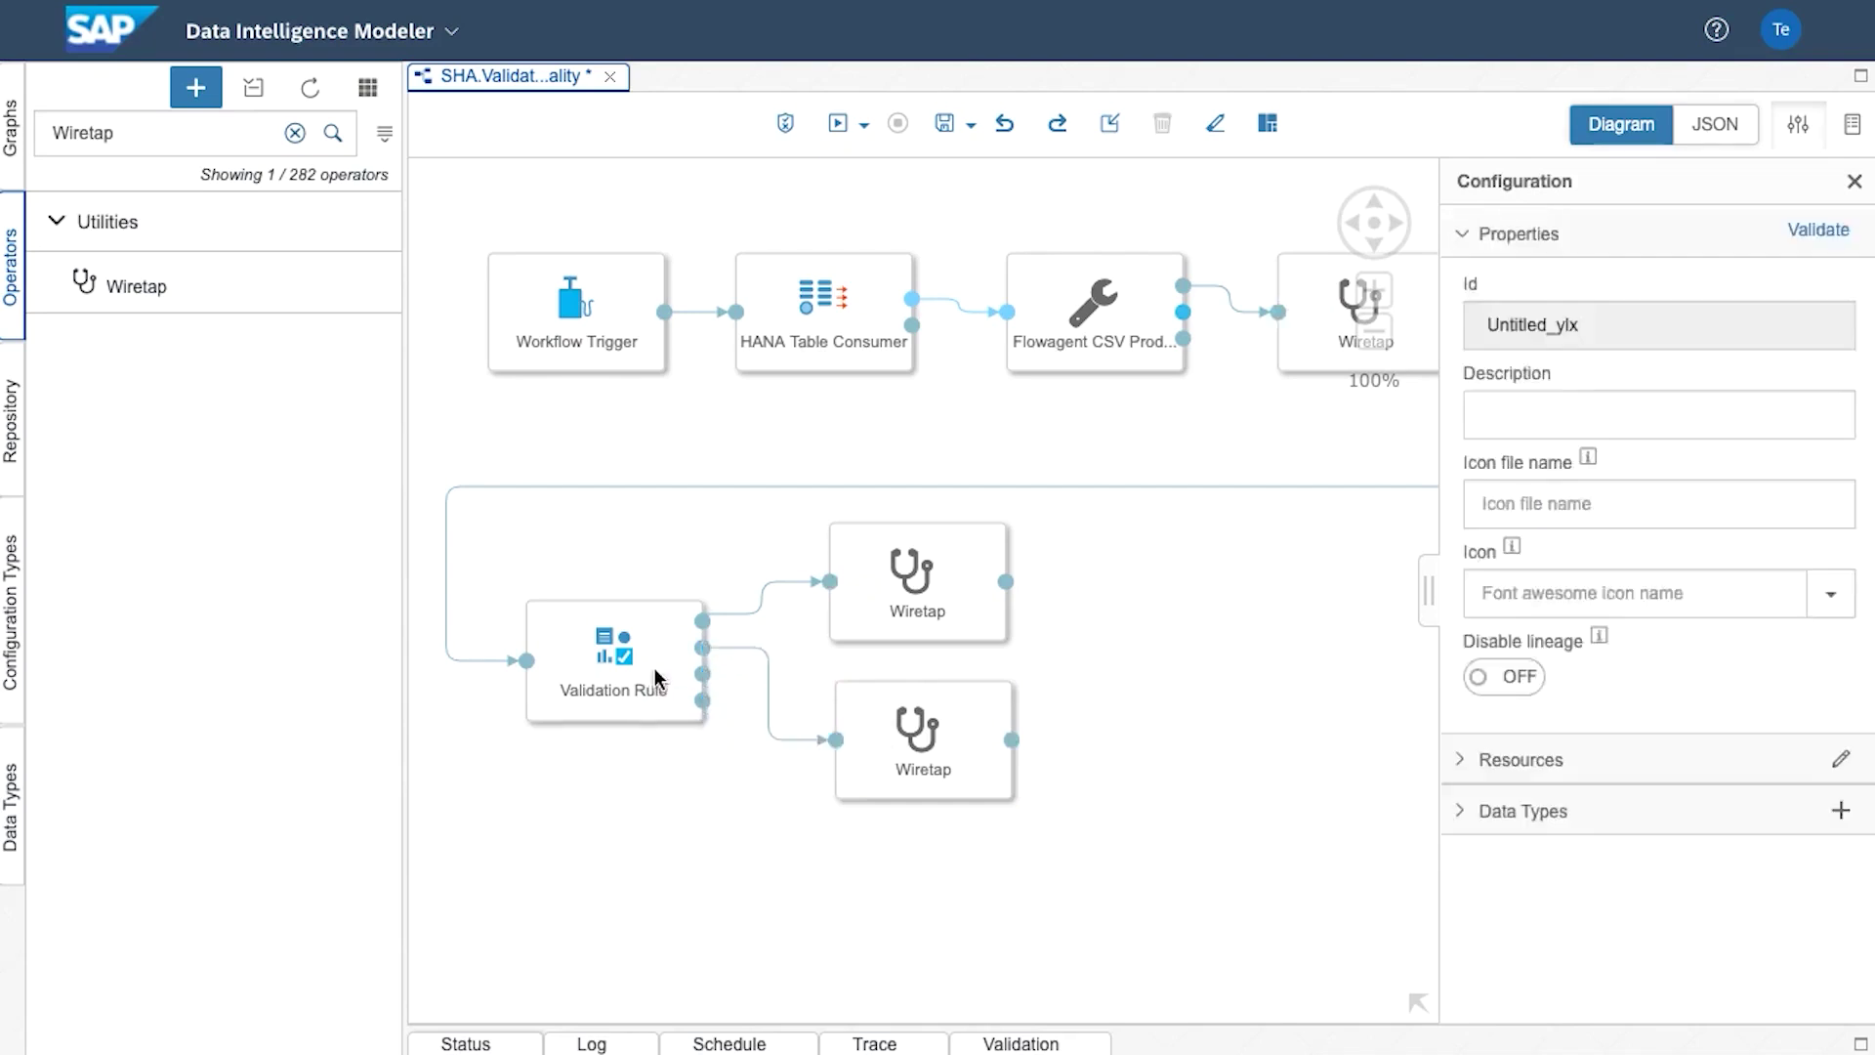
Scroll through the Validation Rule documentation's Output section on pass and fail ports, then close it
{"action": "right_click", "coordinate": [635, 662]}
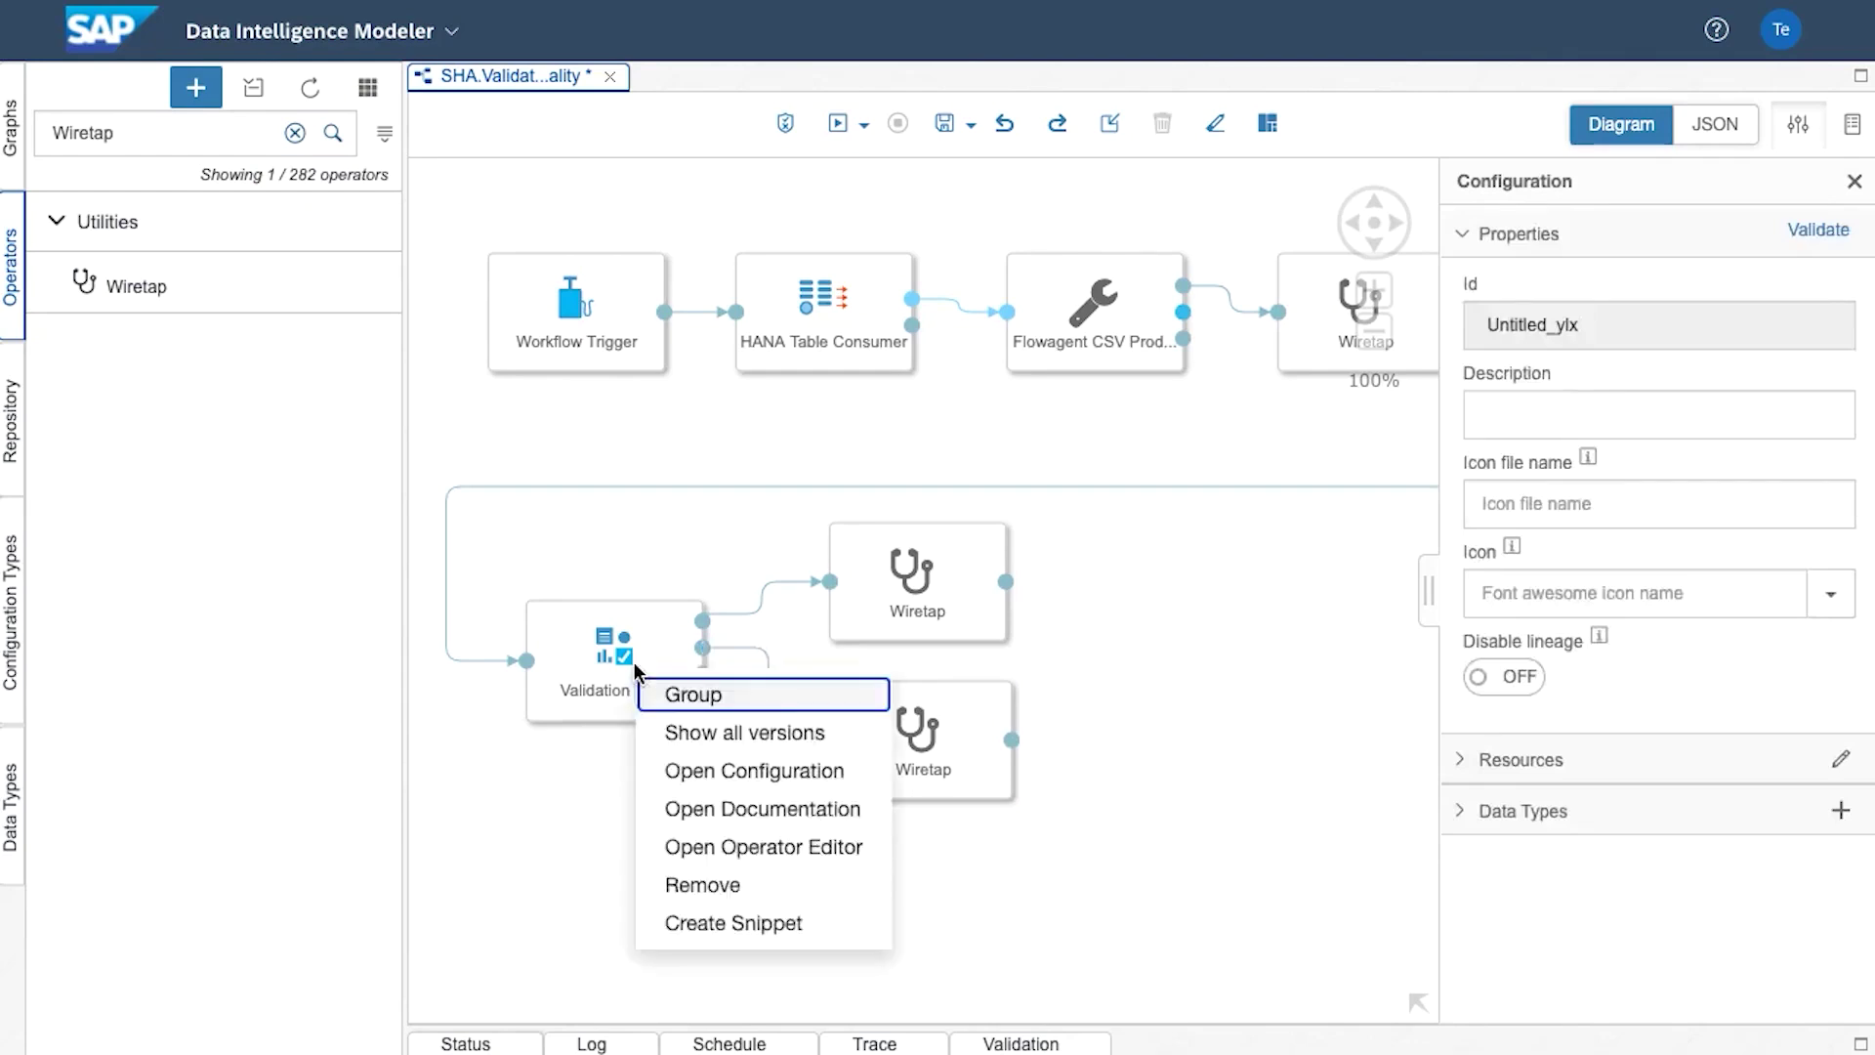
{"action": "left_click", "coordinate": [761, 809]}
{"action": "scroll", "coordinate": [1667, 640], "scroll_direction": "down", "scroll_amount": 7}
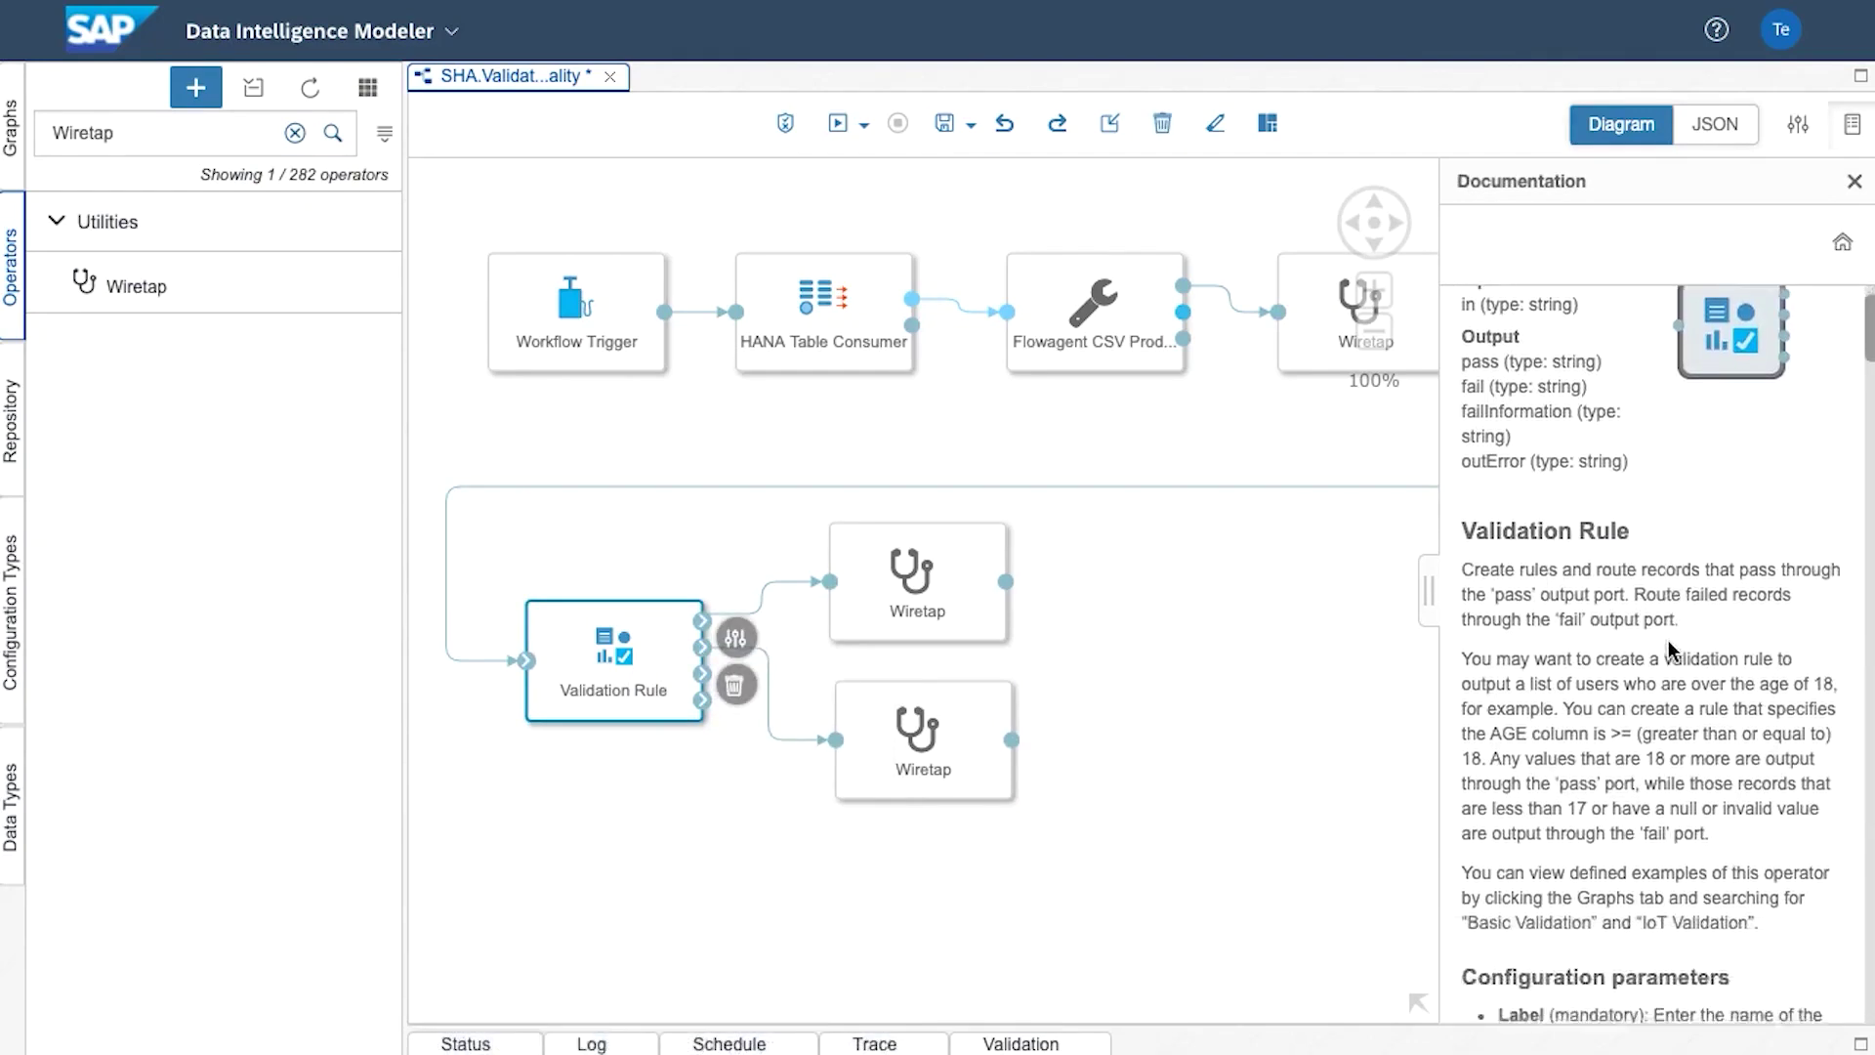
{"action": "scroll", "coordinate": [1667, 640], "scroll_direction": "down", "scroll_amount": 10}
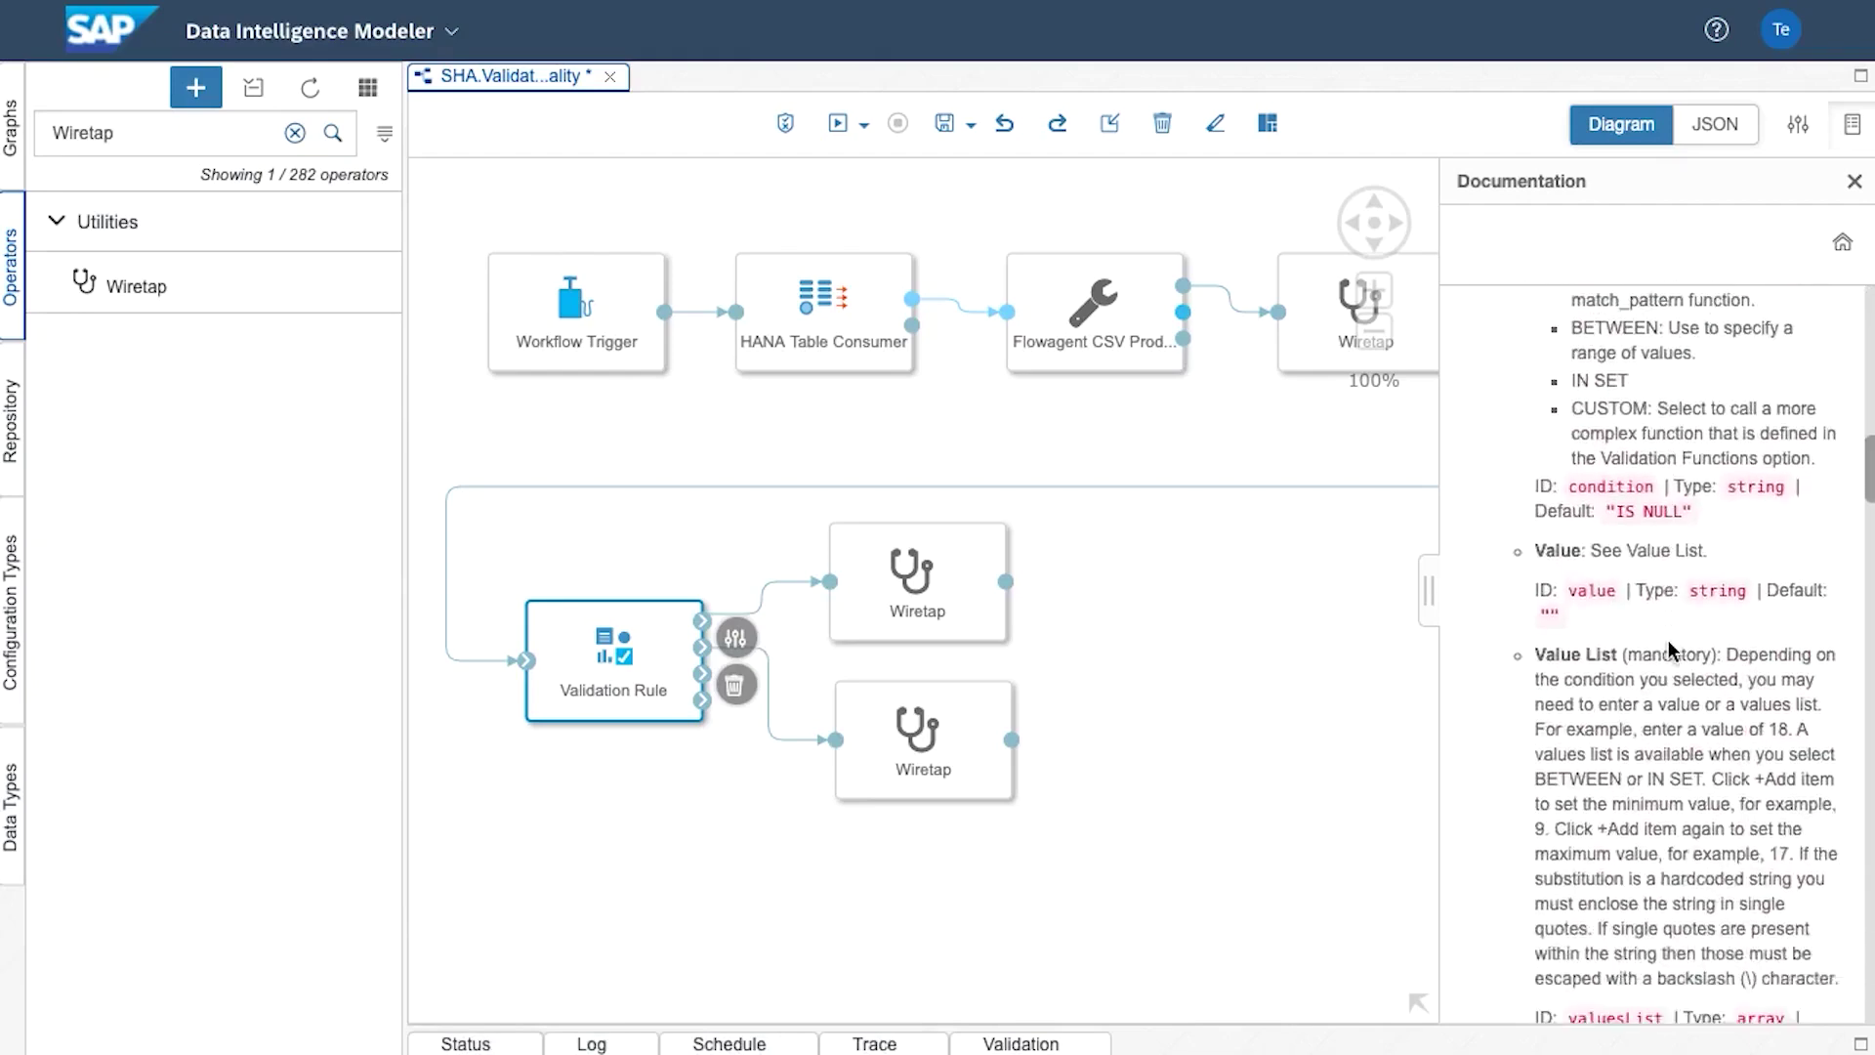
{"action": "scroll", "coordinate": [1668, 640], "scroll_direction": "down", "scroll_amount": 10}
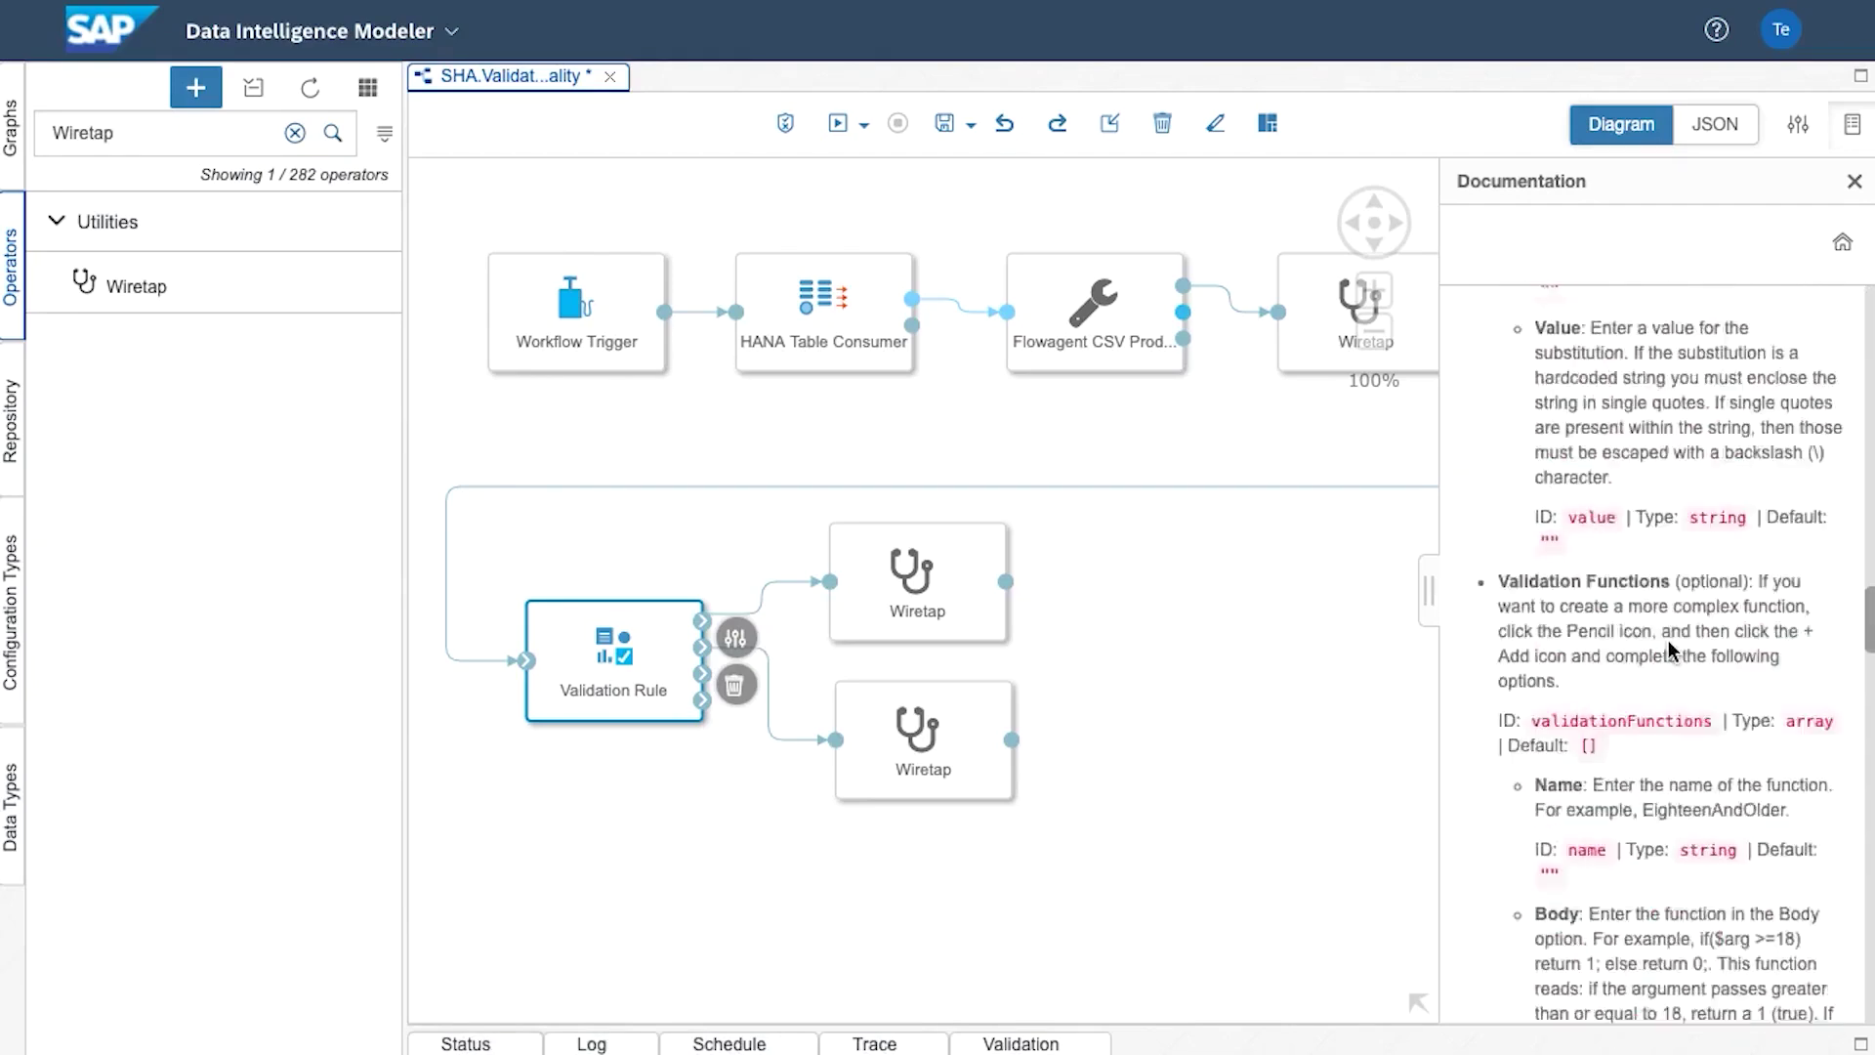
{"action": "scroll", "coordinate": [1673, 649], "scroll_direction": "down", "scroll_amount": 7}
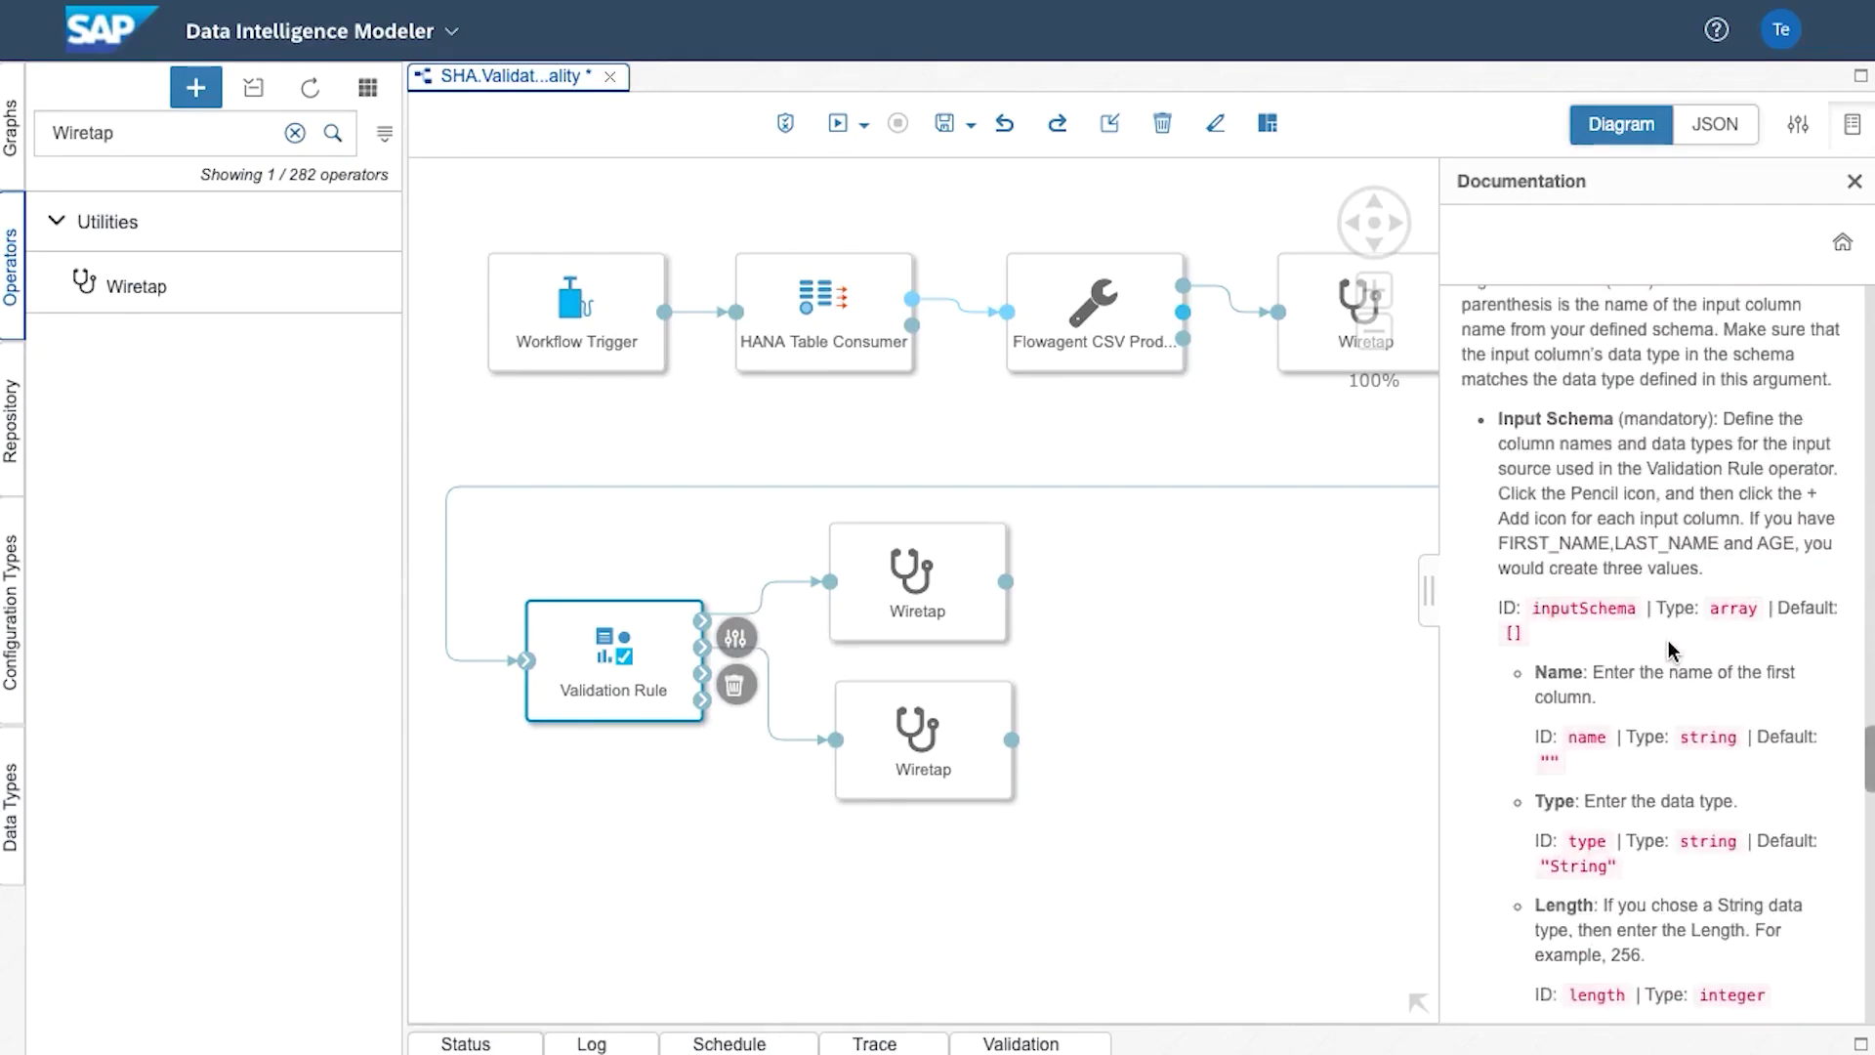
{"action": "scroll", "coordinate": [1667, 641], "scroll_direction": "down", "scroll_amount": 12}
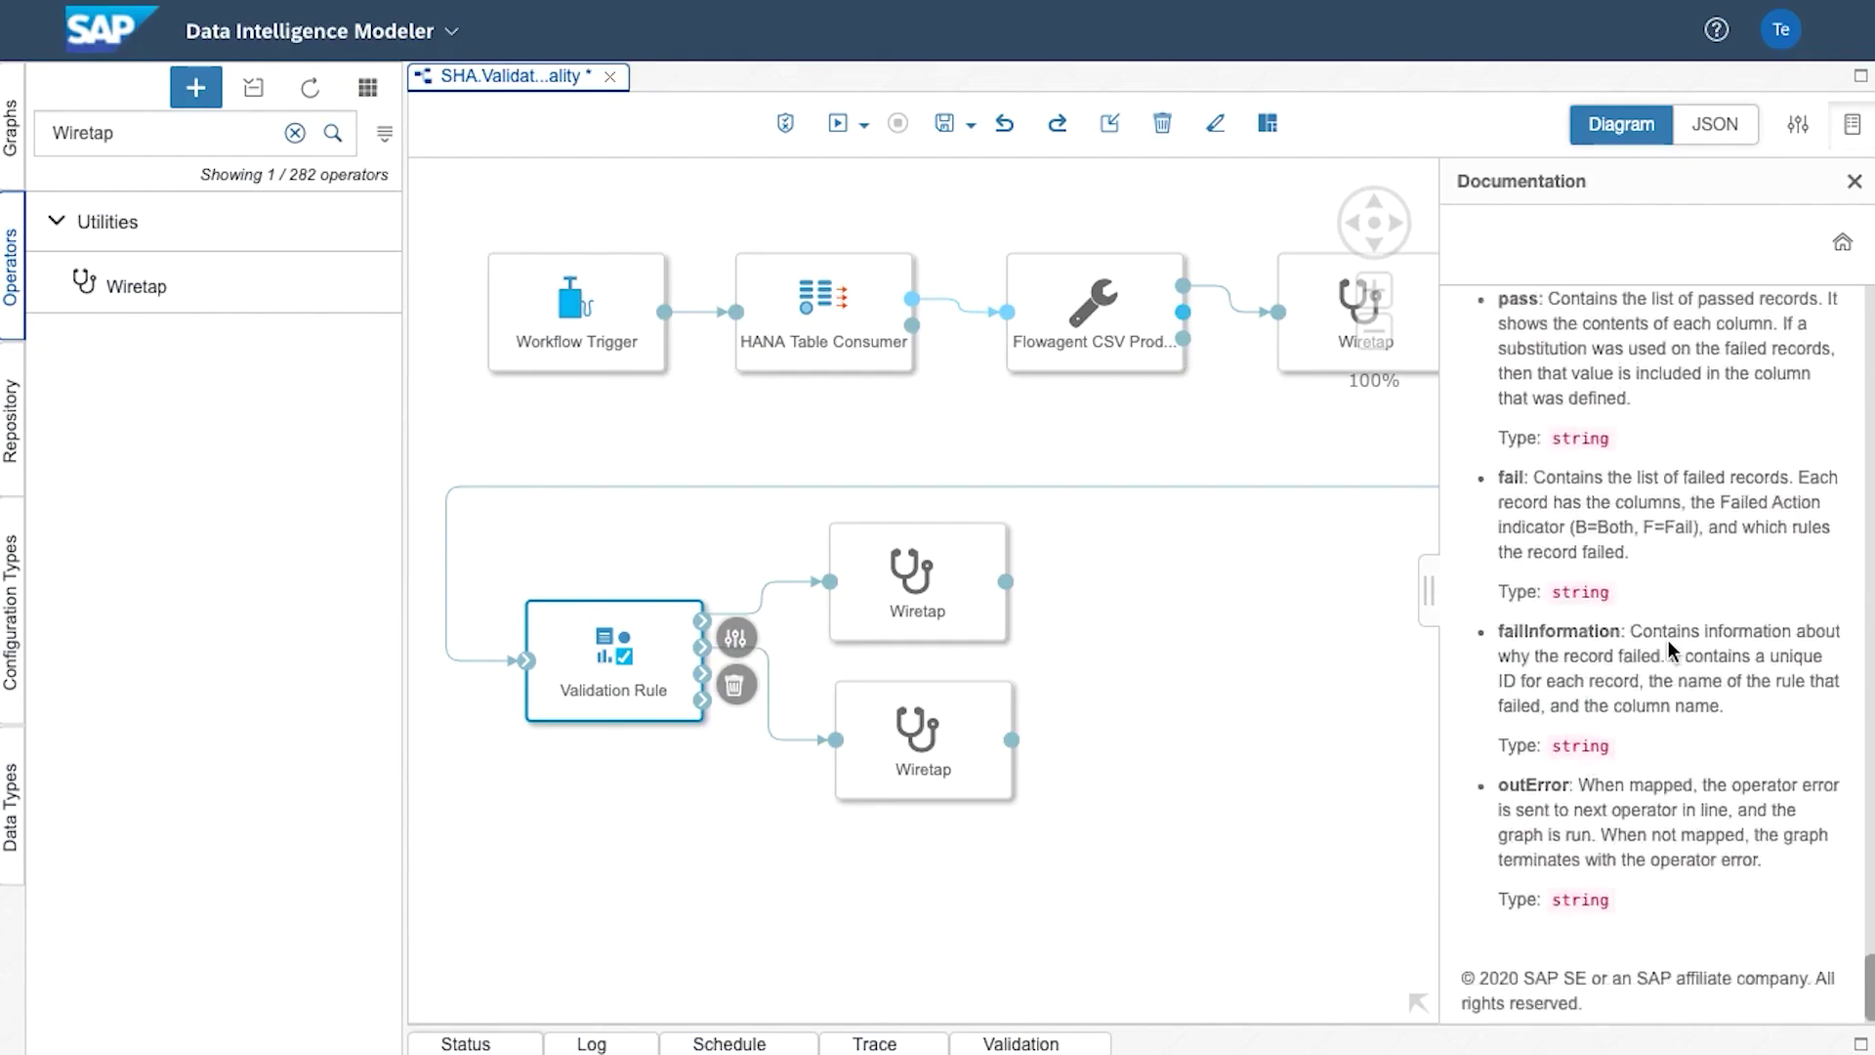
{"action": "scroll", "coordinate": [1668, 641], "scroll_direction": "up", "scroll_amount": 3}
{"action": "scroll", "coordinate": [1668, 641], "scroll_direction": "down", "scroll_amount": 2}
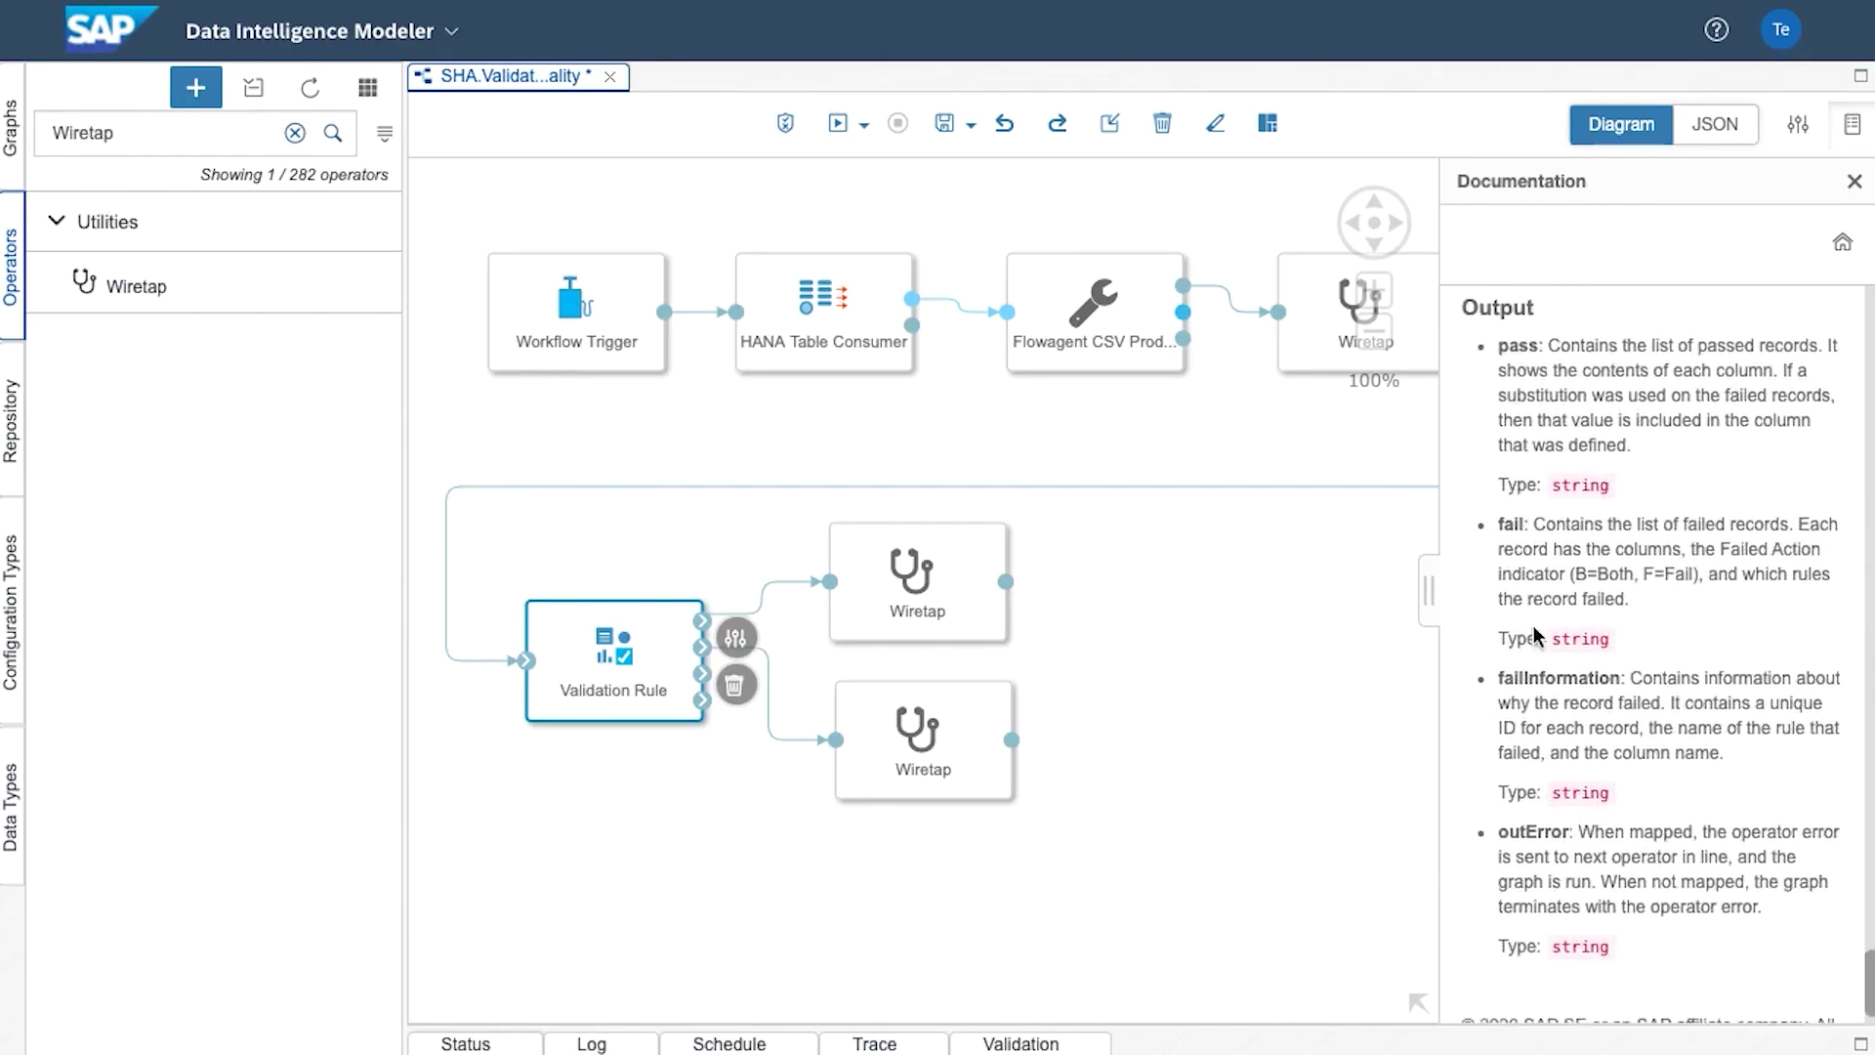
{"action": "scroll", "coordinate": [1719, 777], "scroll_direction": "up", "scroll_amount": 1}
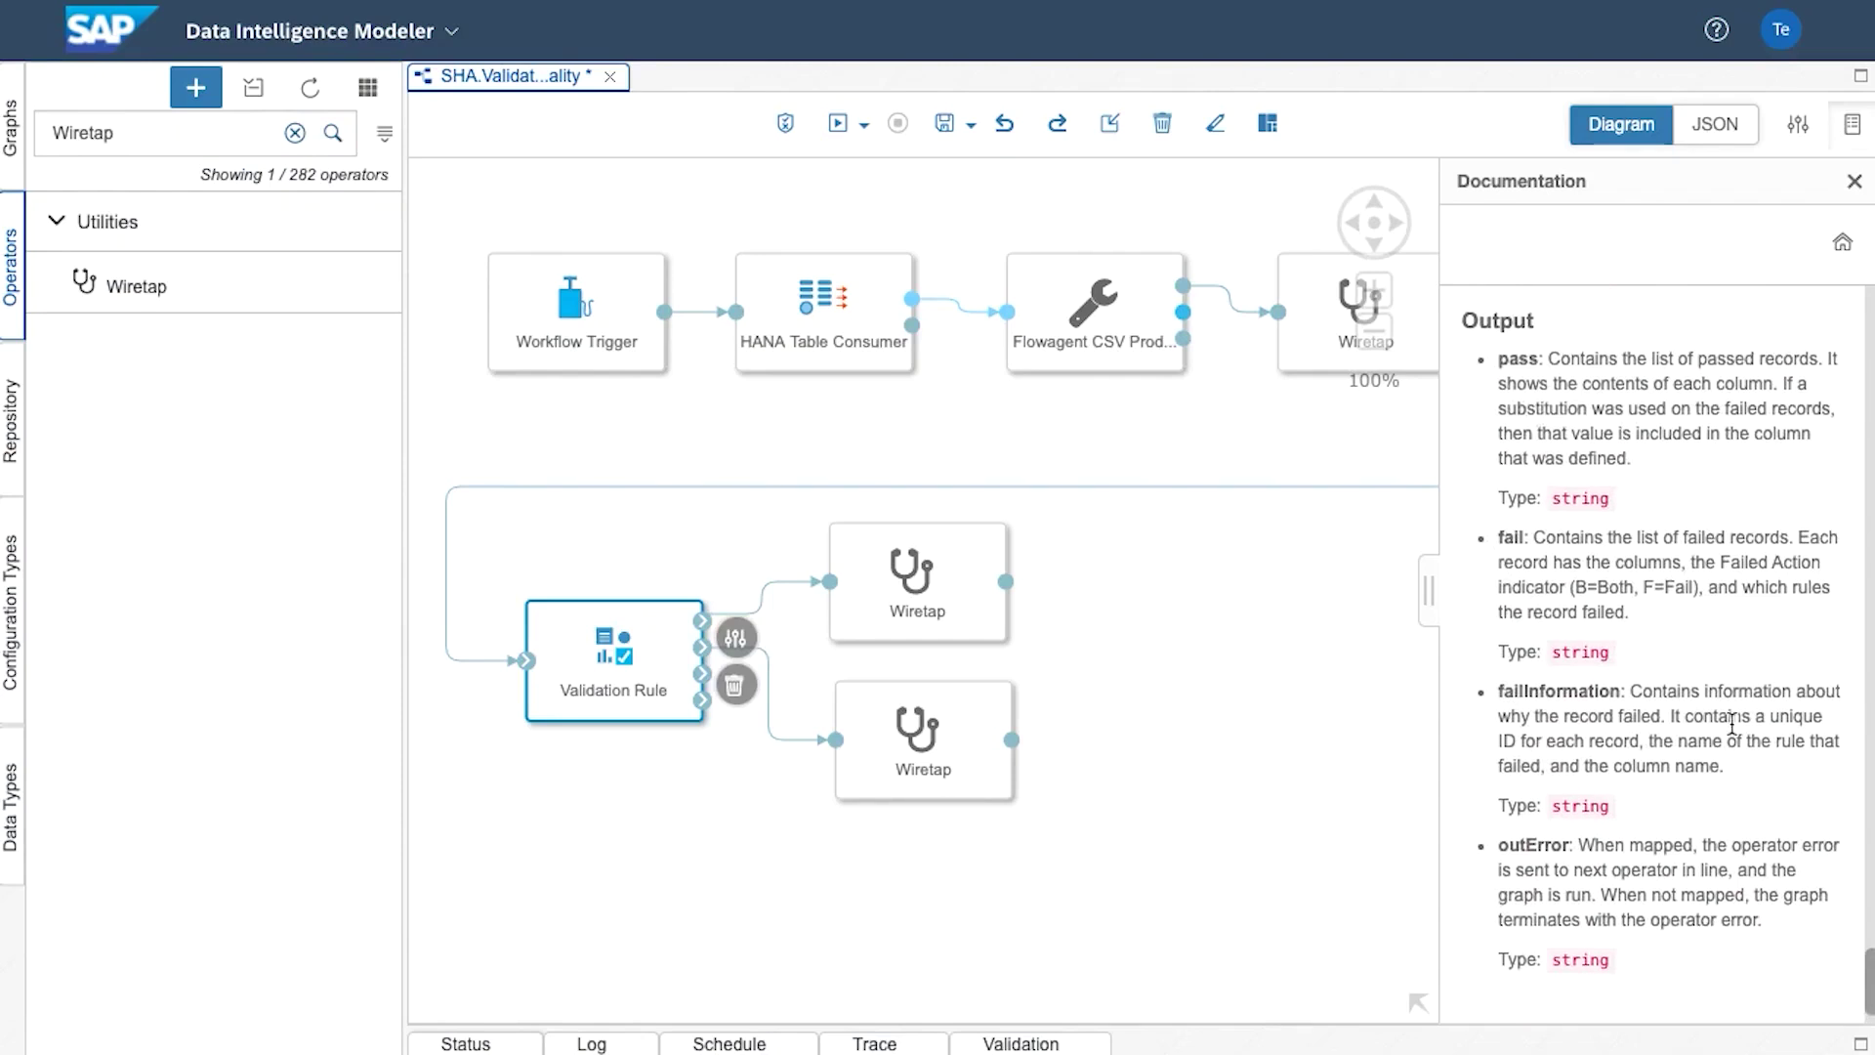
{"action": "left_click", "coordinate": [1855, 182]}
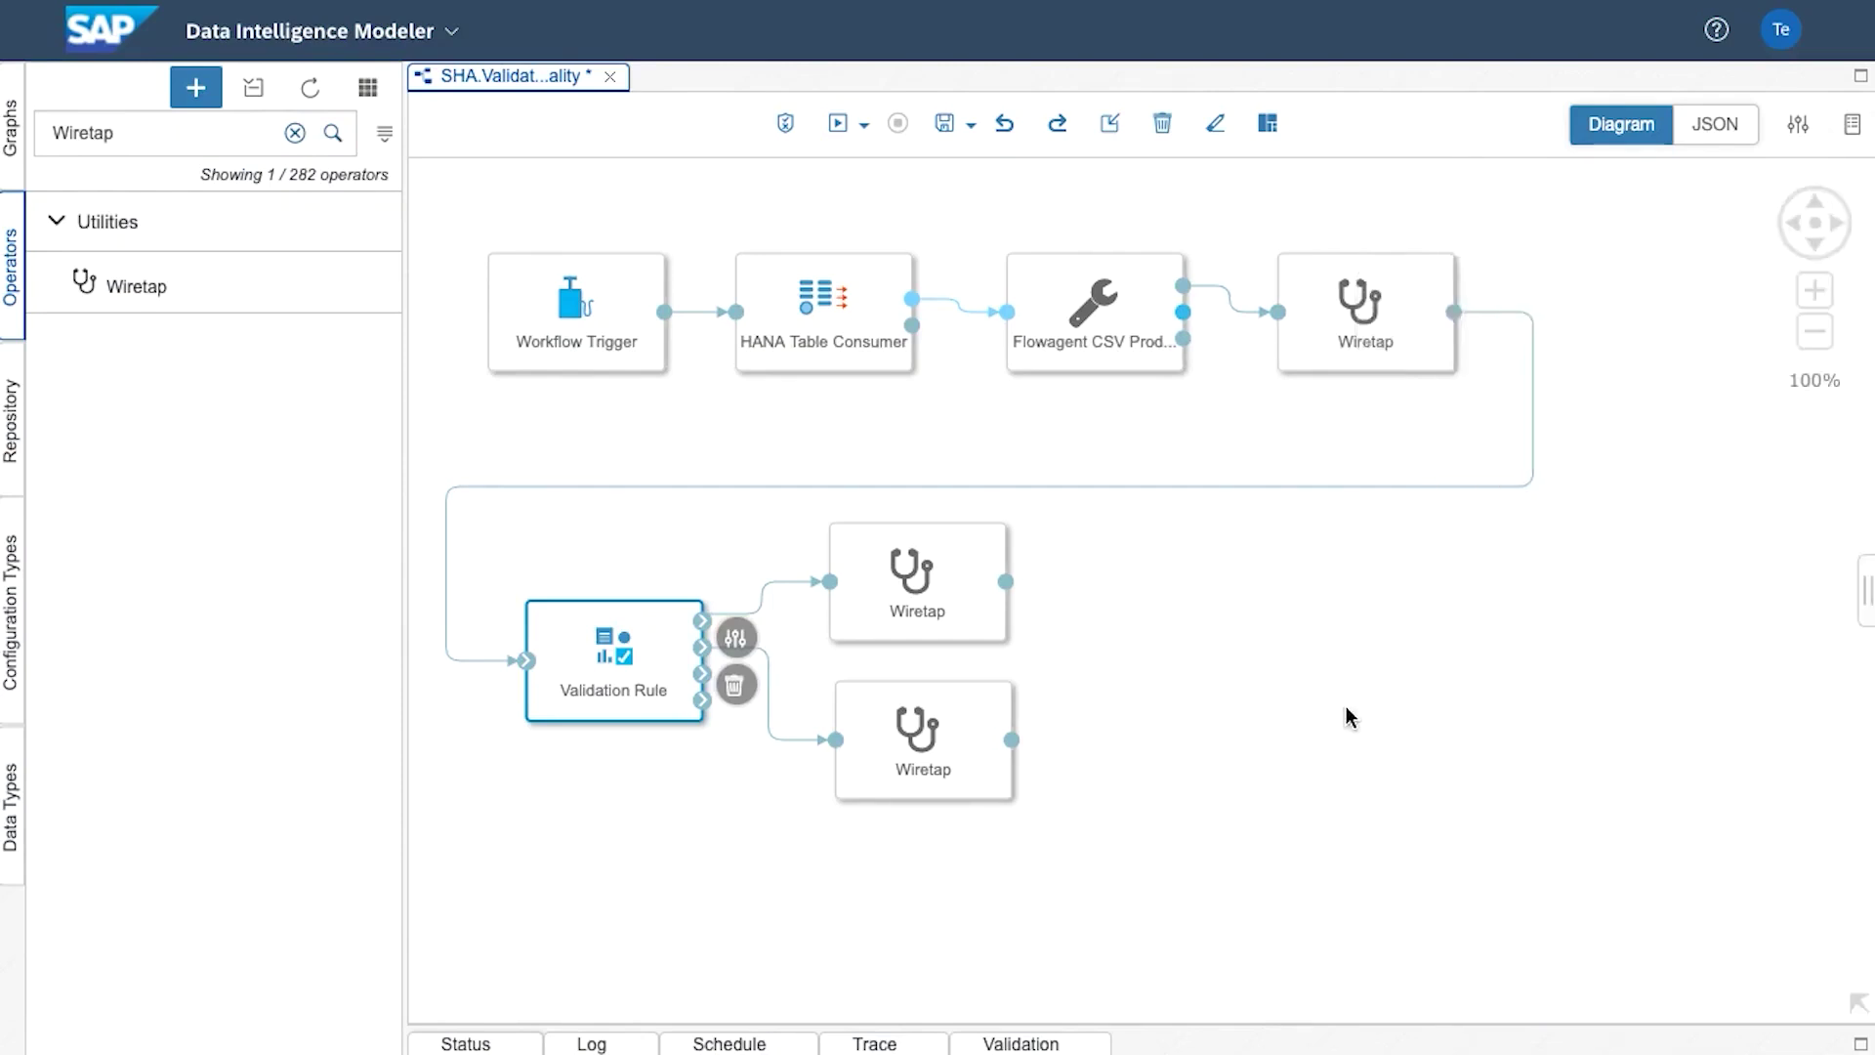
Save SHA.ValidateDataQuality and clear the validation and log messages
{"action": "left_click", "coordinate": [1345, 718]}
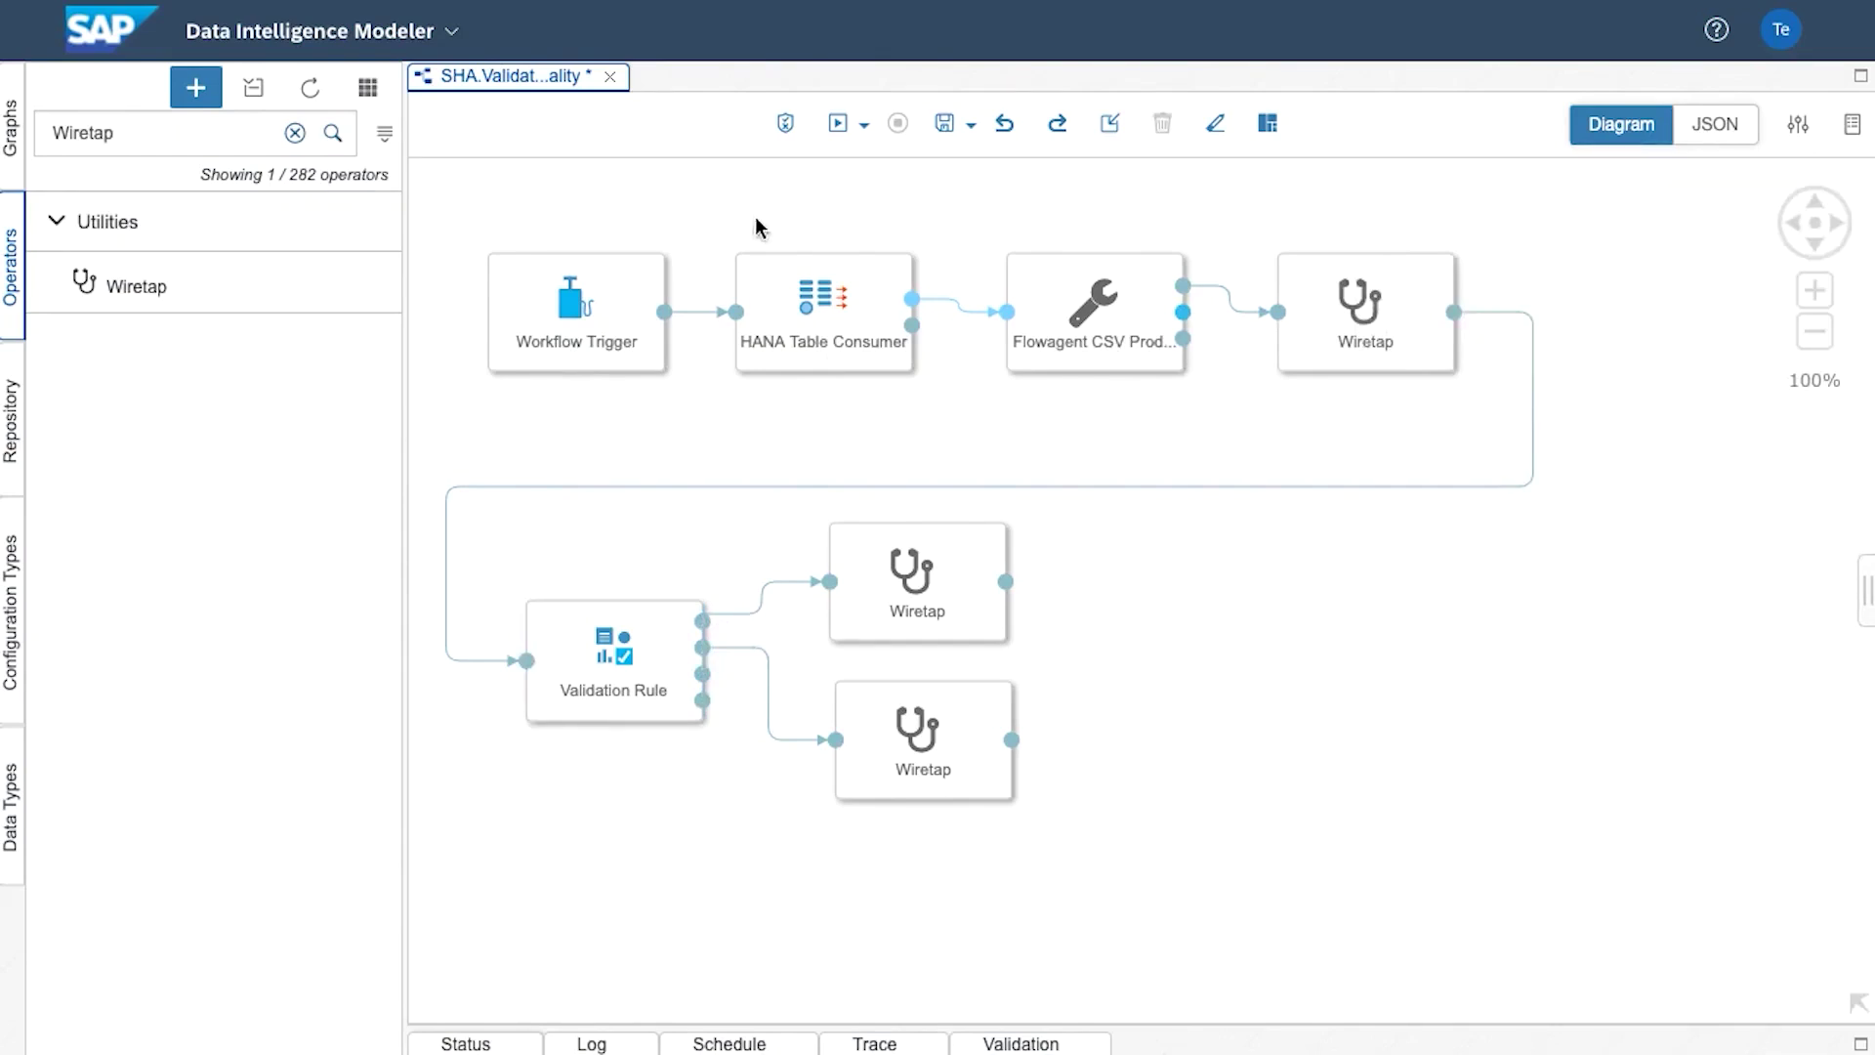
{"action": "left_click", "coordinate": [940, 127]}
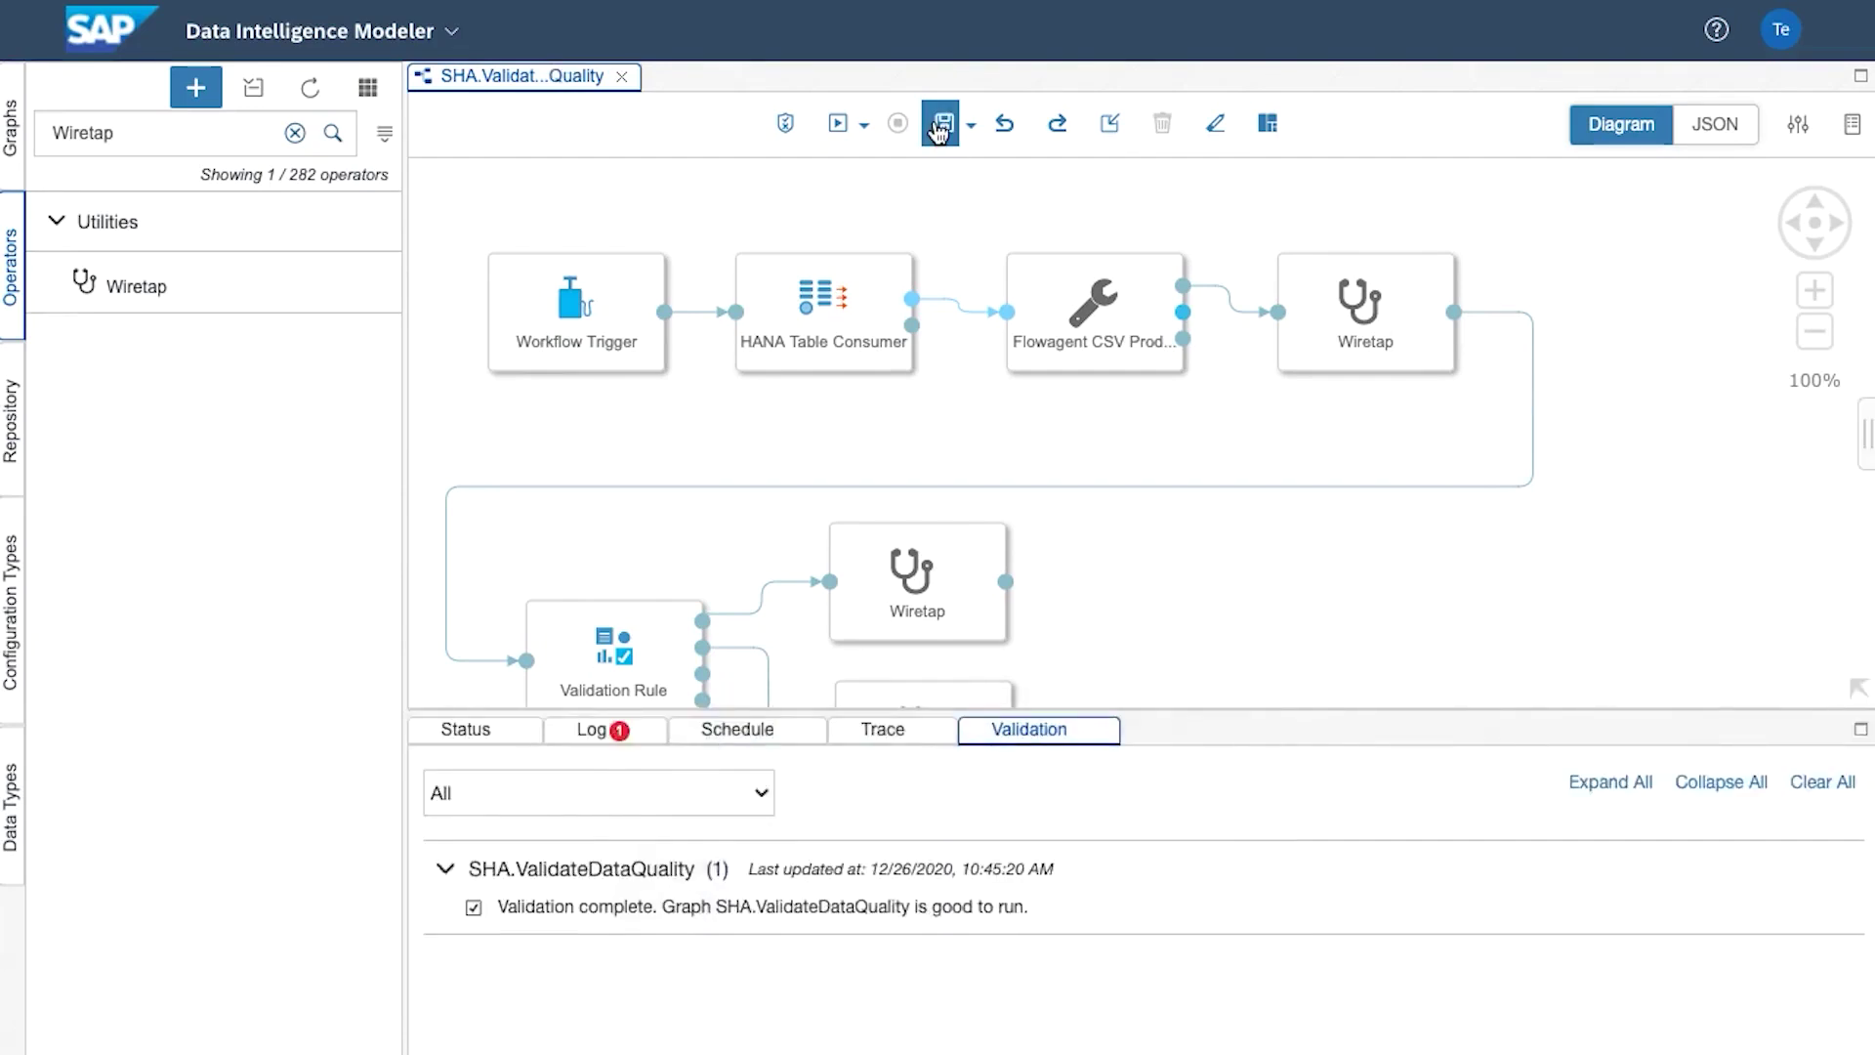
{"action": "left_click", "coordinate": [1821, 793]}
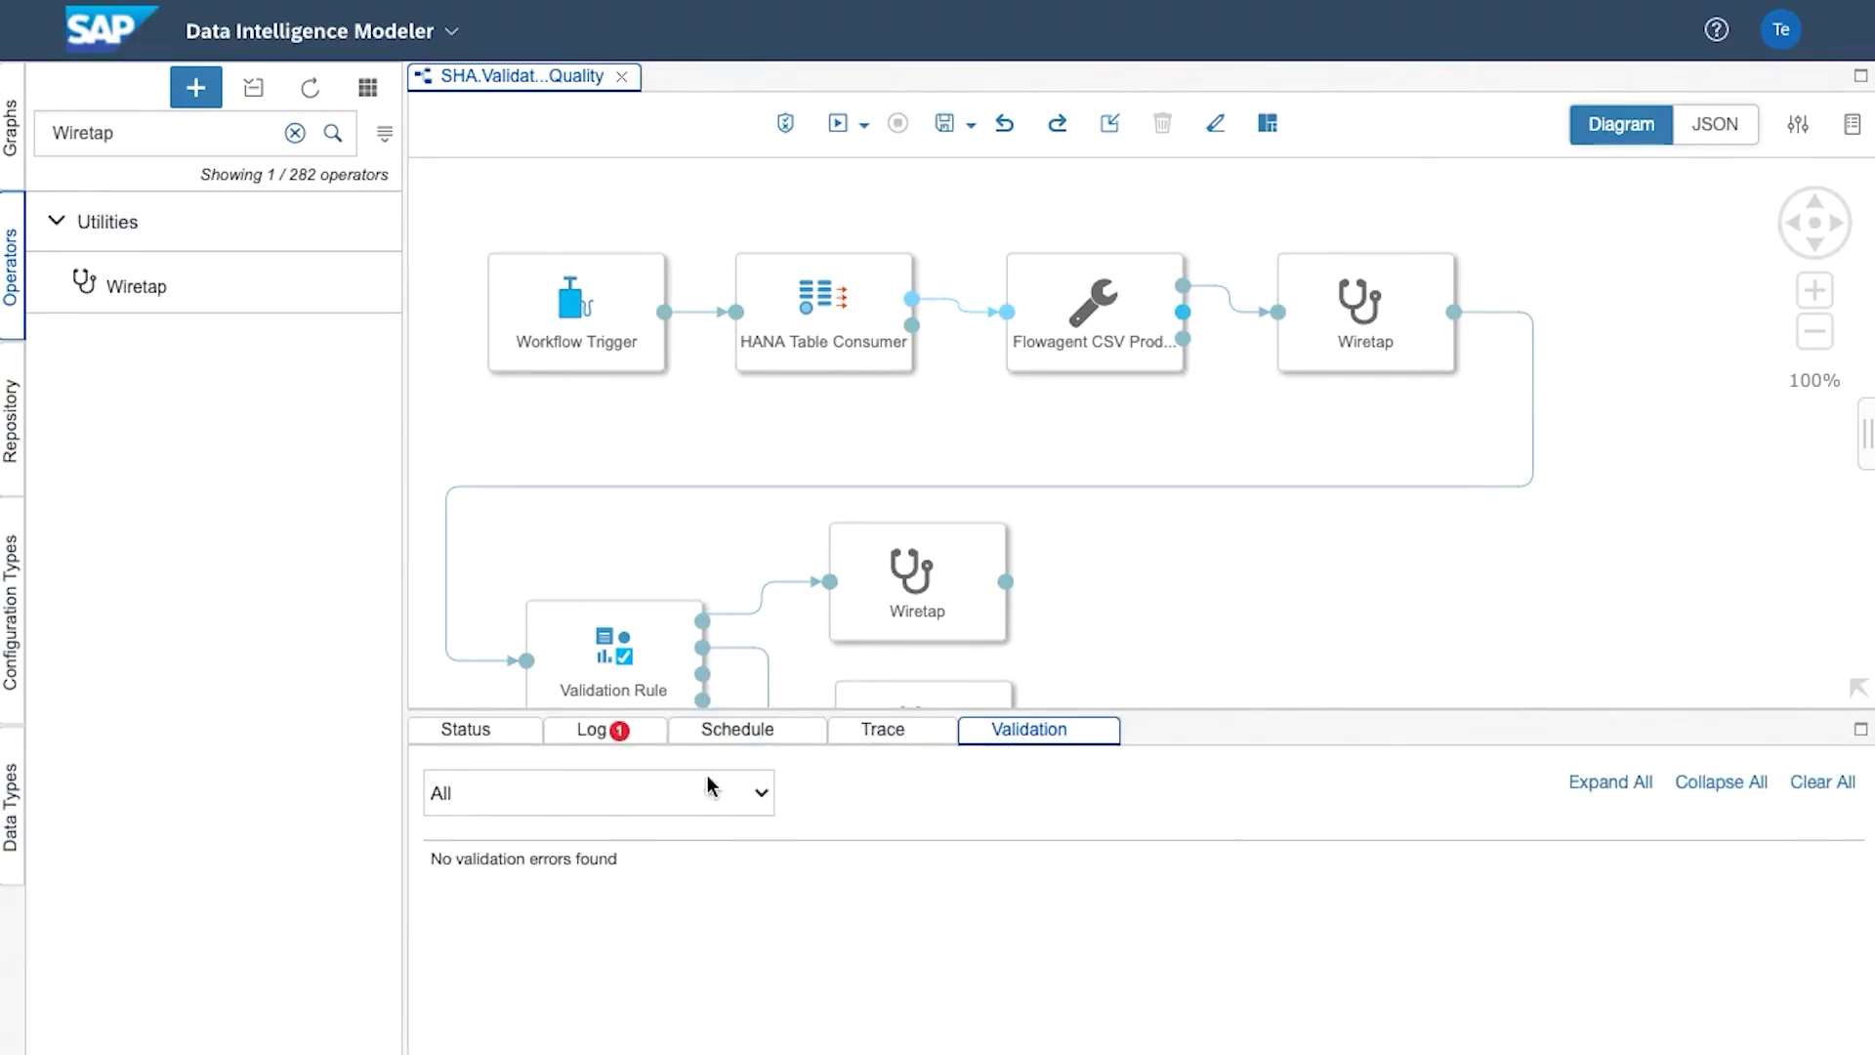
{"action": "left_click", "coordinate": [619, 734]}
{"action": "left_click", "coordinate": [1832, 873]}
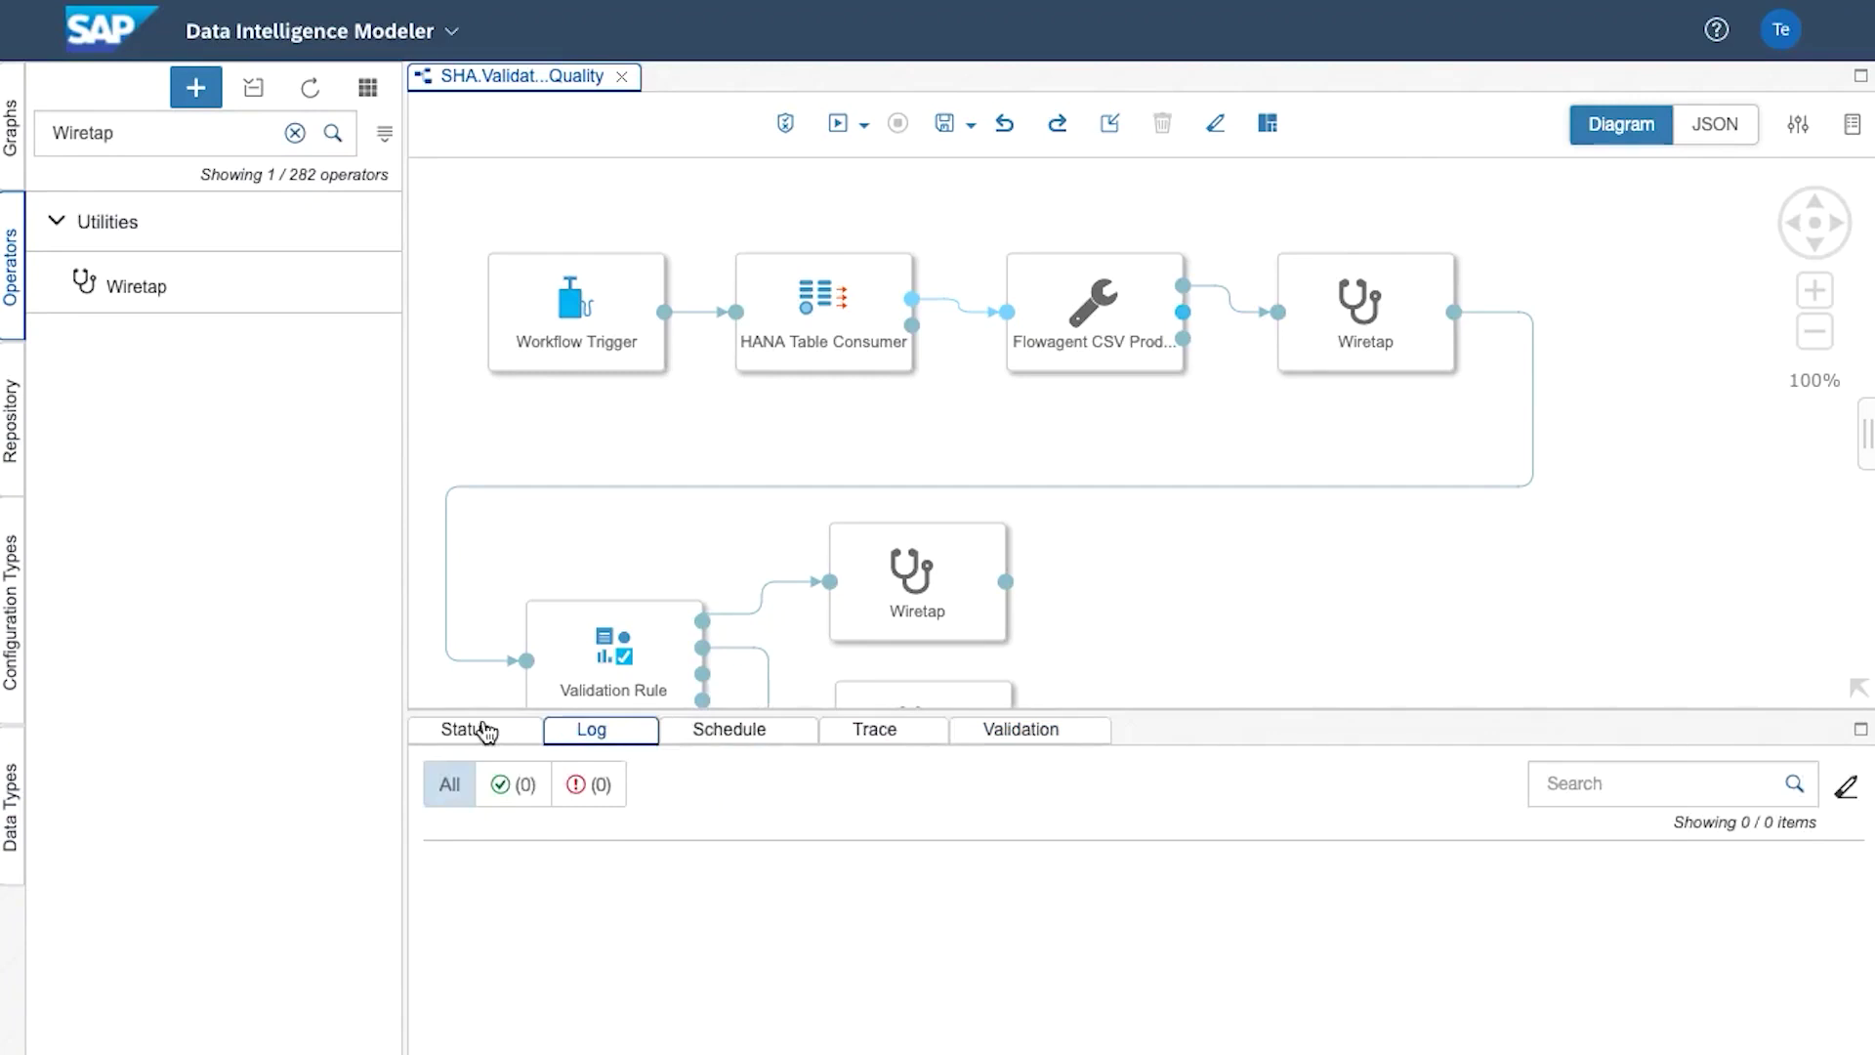
Collapse the message panel and run the graph
{"action": "left_click", "coordinate": [482, 730]}
{"action": "left_click", "coordinate": [493, 727]}
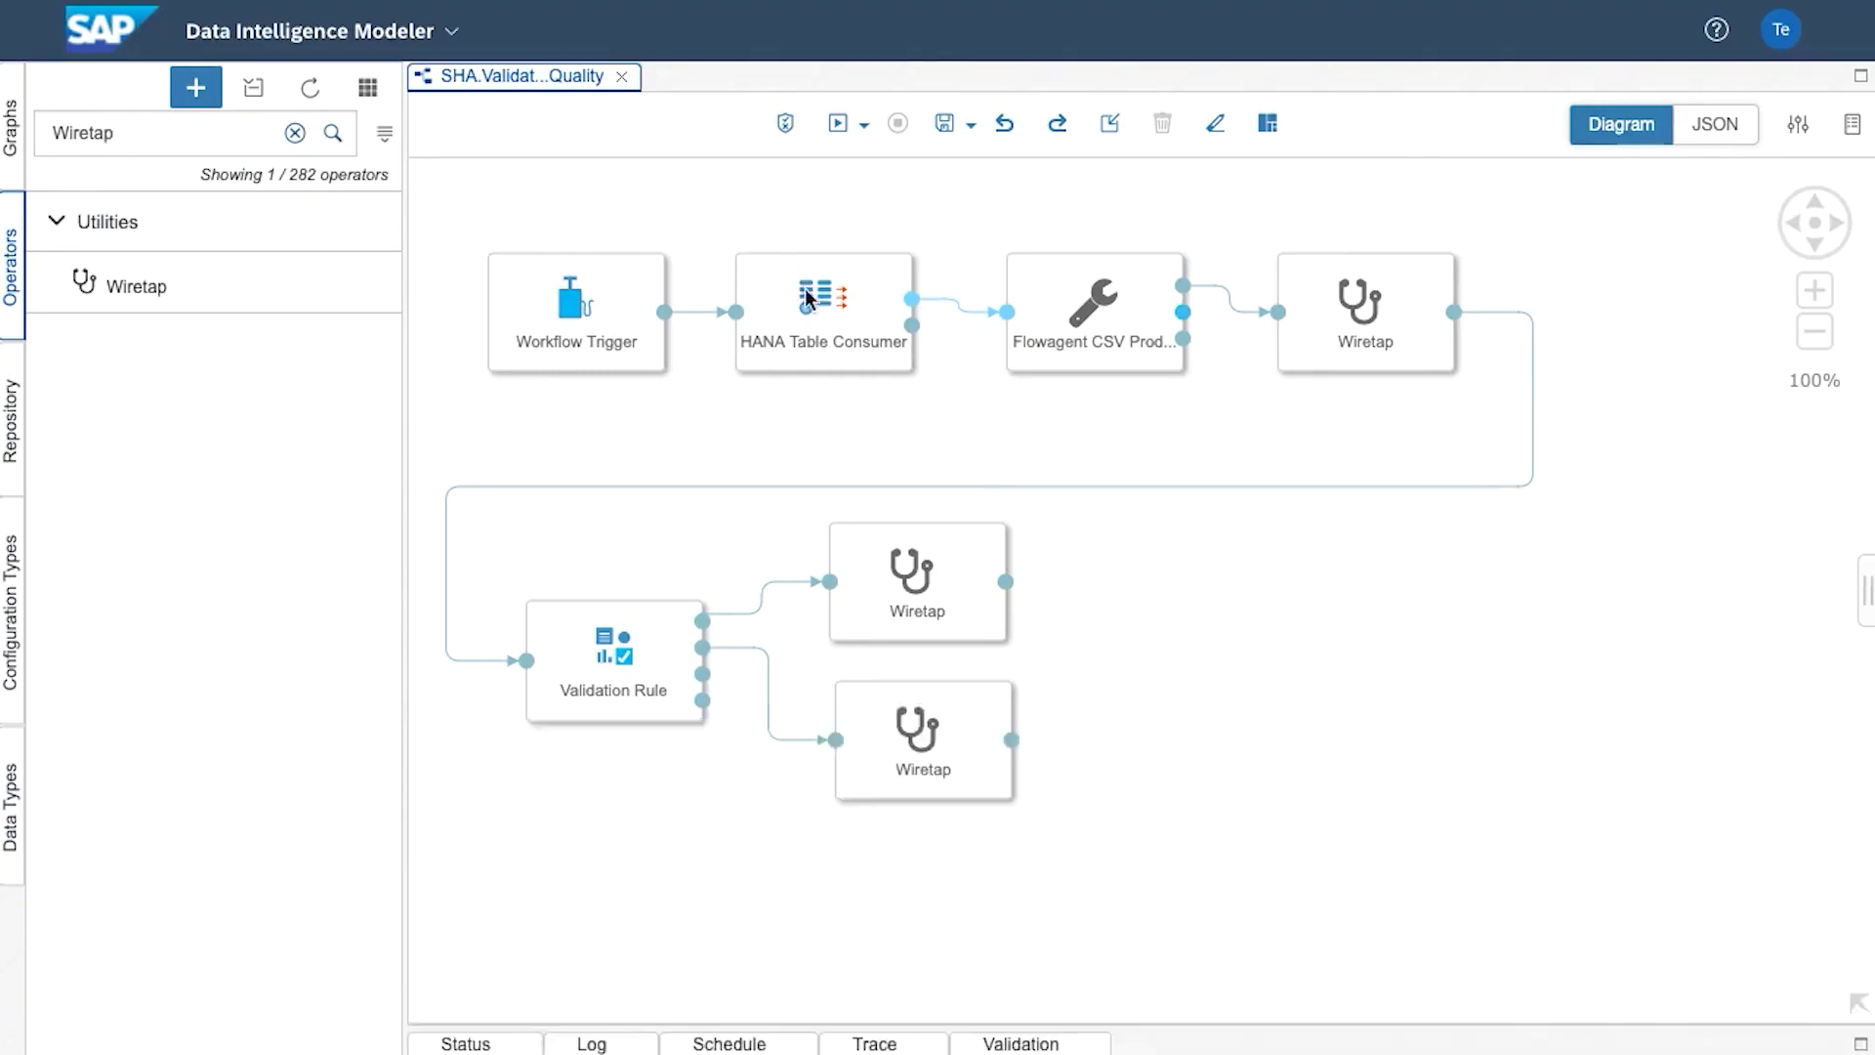
{"action": "left_click", "coordinate": [837, 134]}
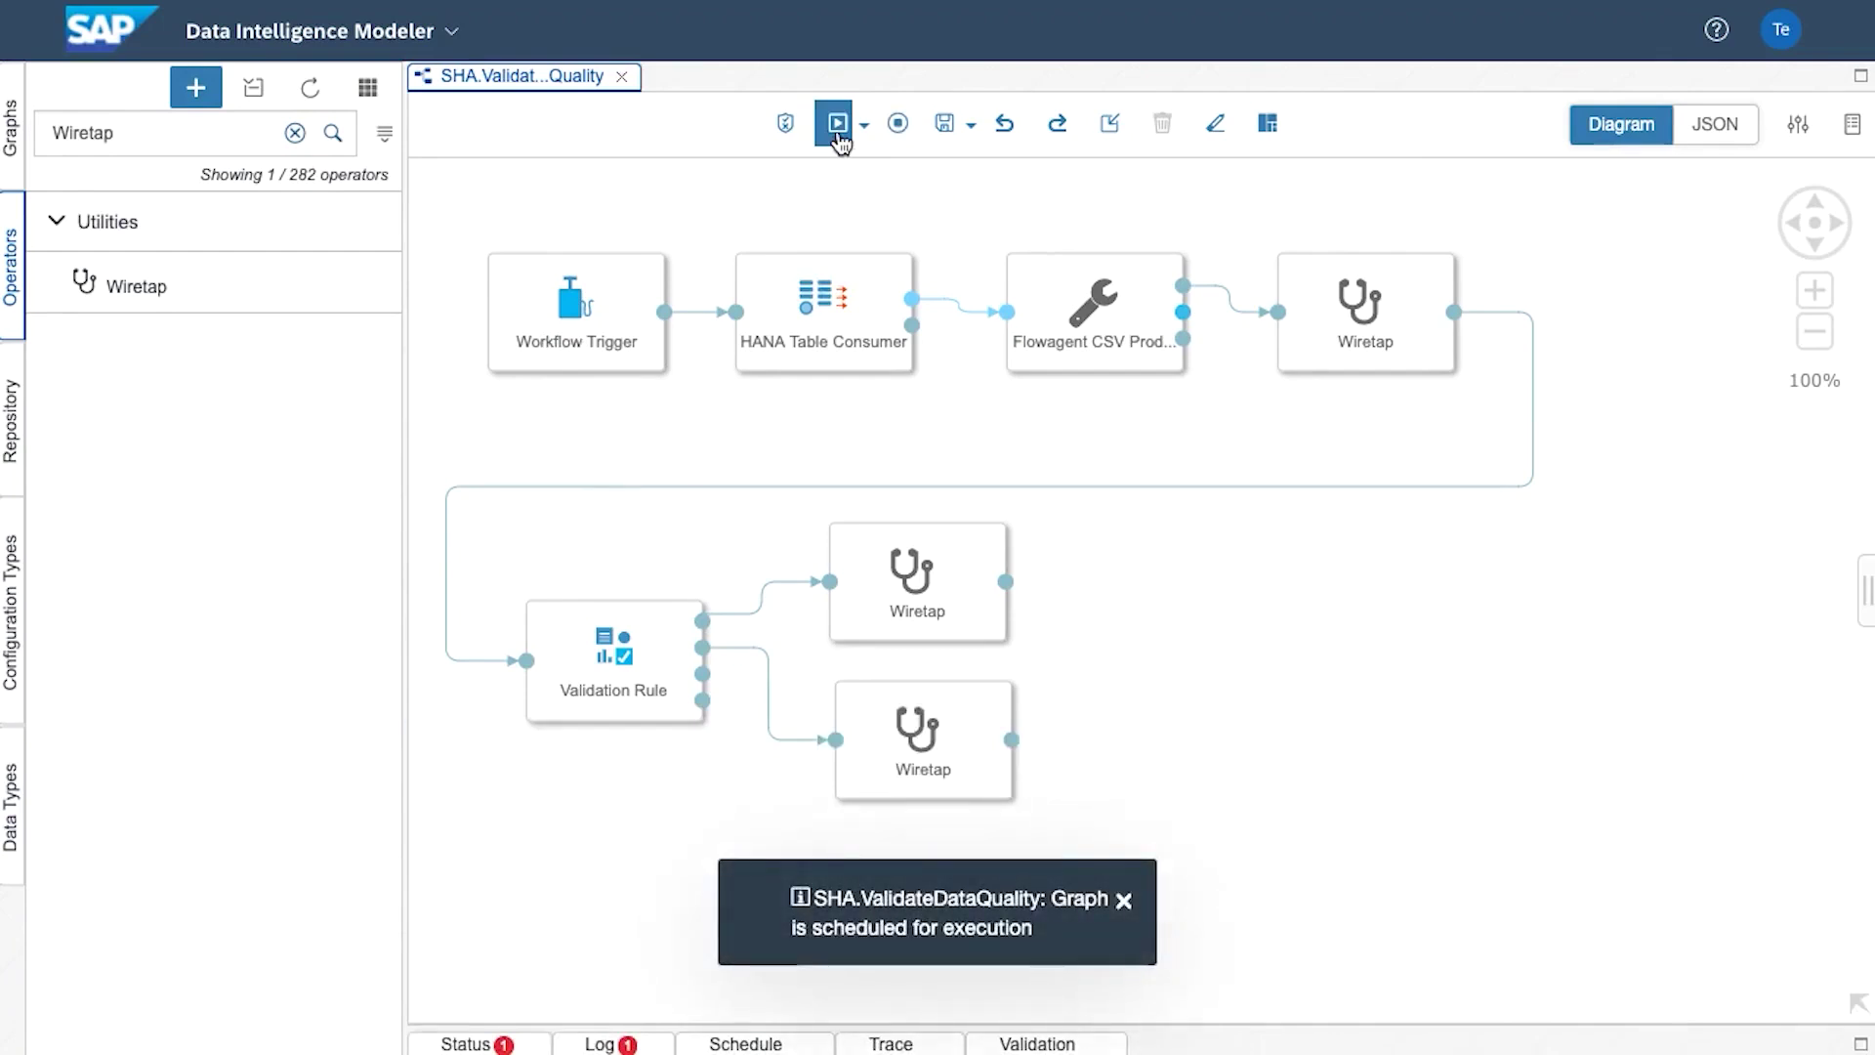
Dismiss the execution notification and open the live UI of the pass-output Wiretap (wiretap2)
{"action": "left_click", "coordinate": [483, 1043]}
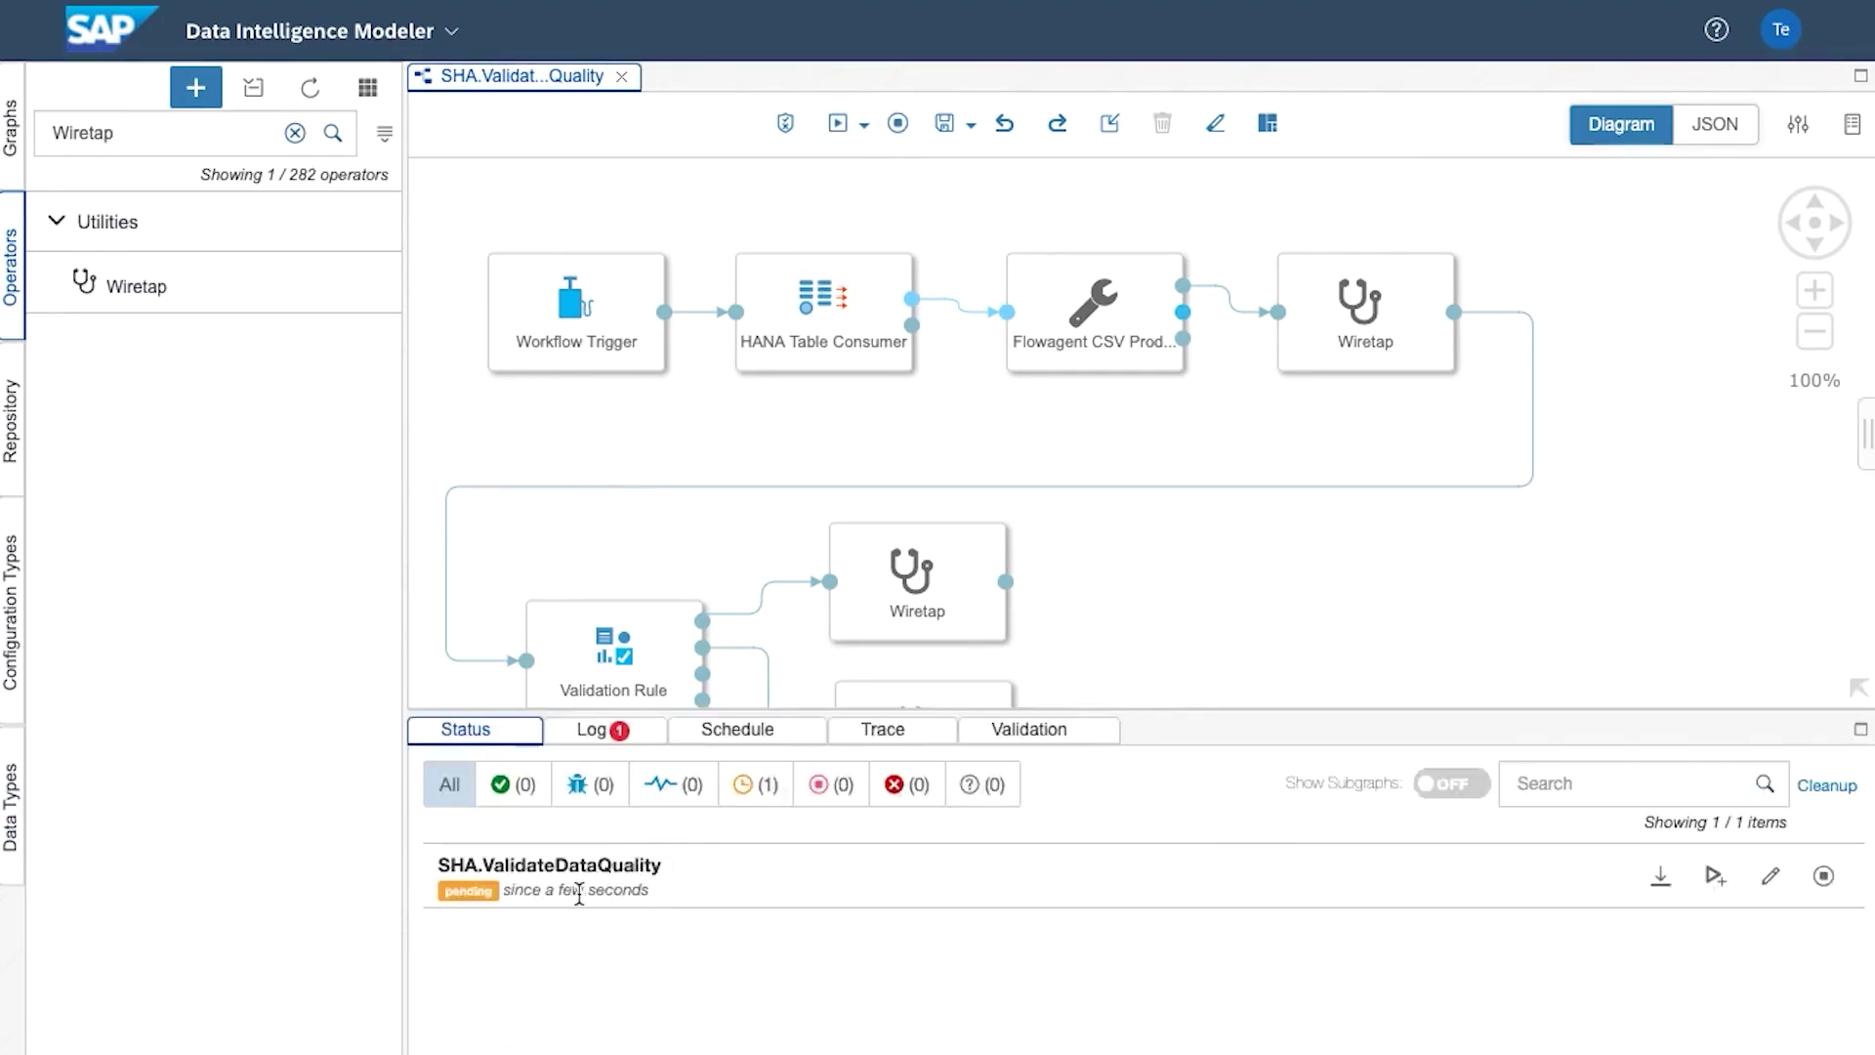
{"action": "left_click_drag", "start_coordinate": [1105, 708], "coordinate": [1107, 825]}
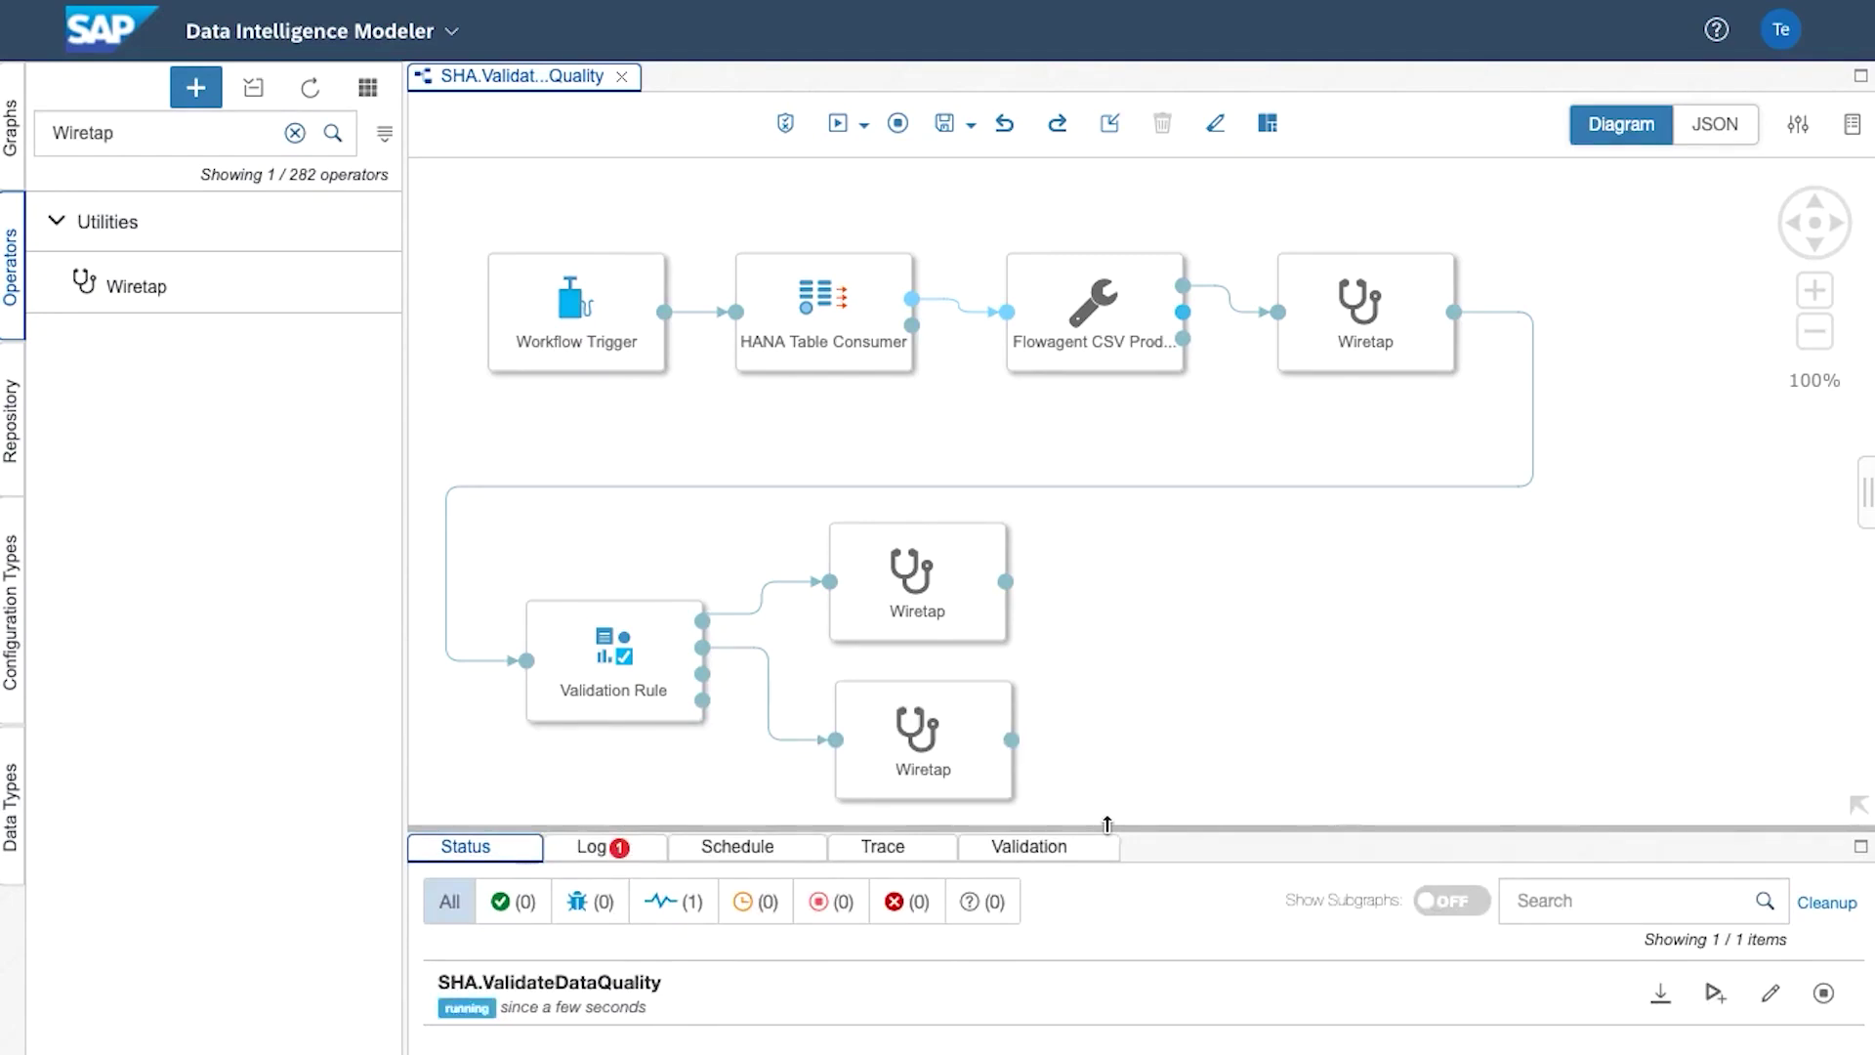
{"action": "right_click", "coordinate": [918, 578]}
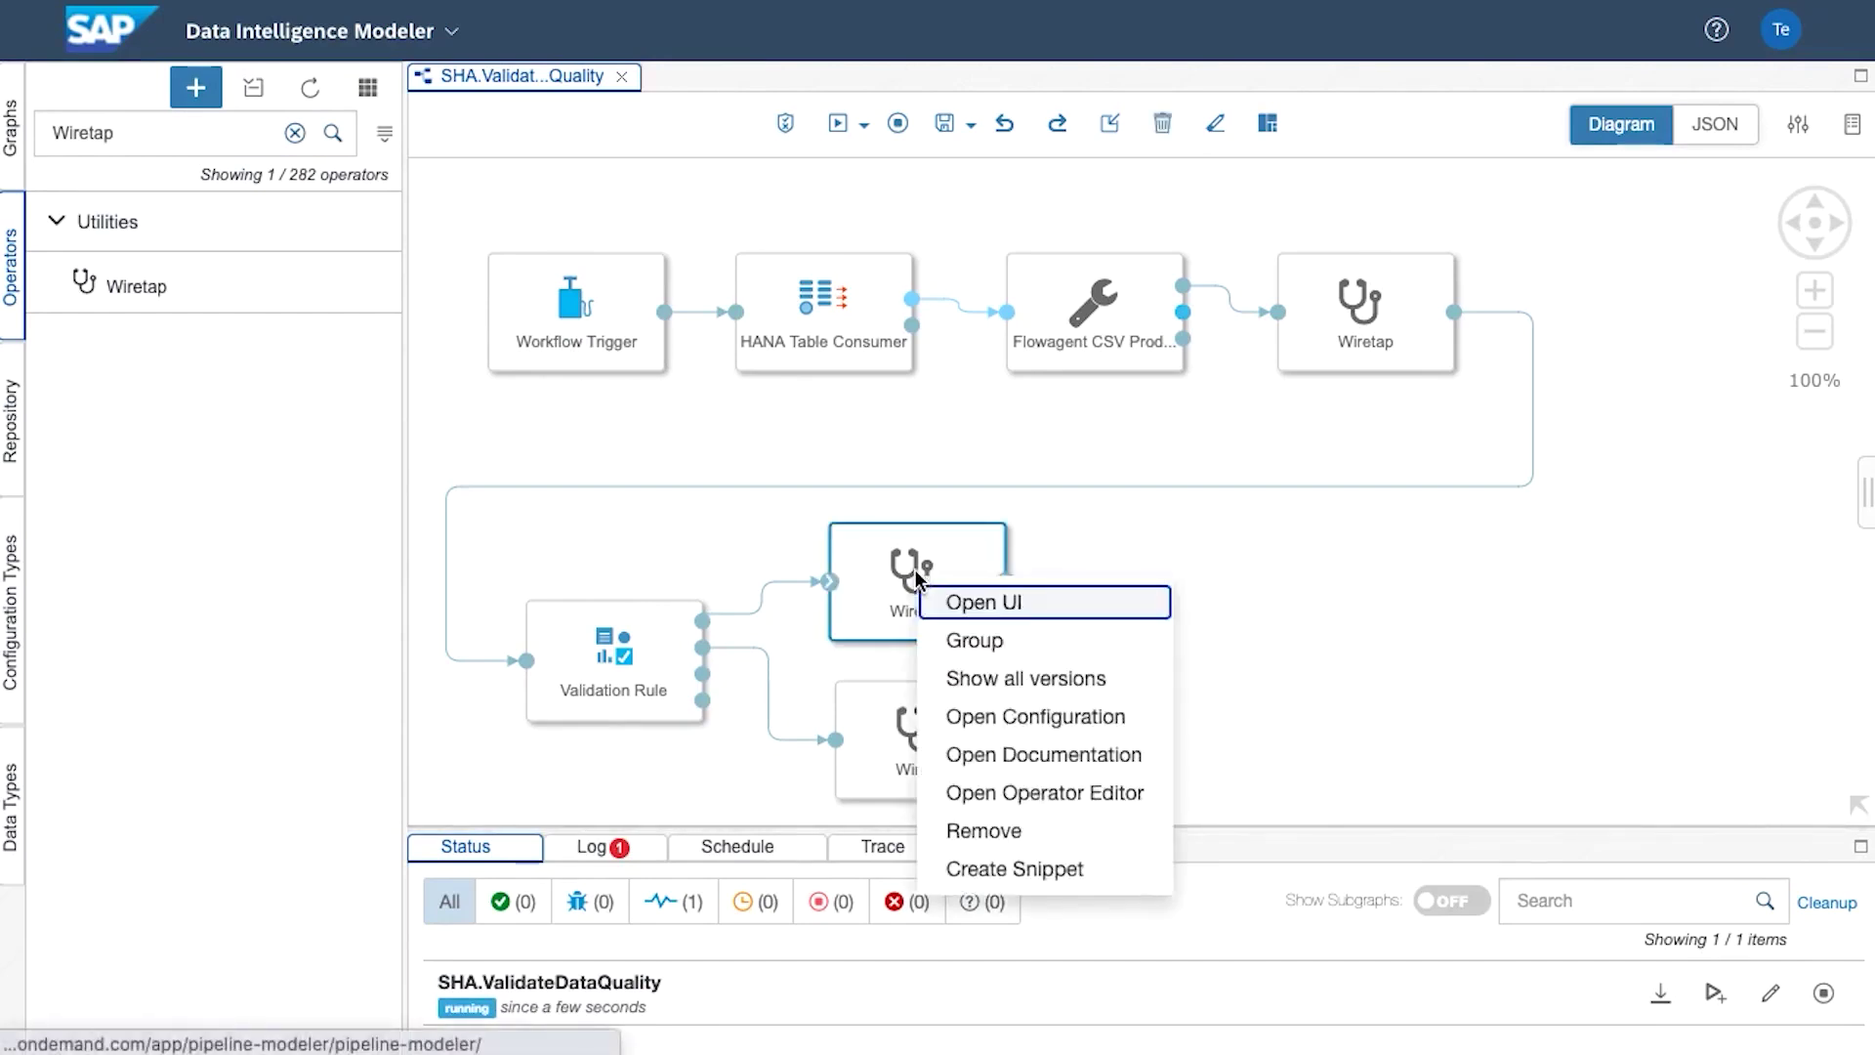
{"action": "left_click", "coordinate": [1033, 613]}
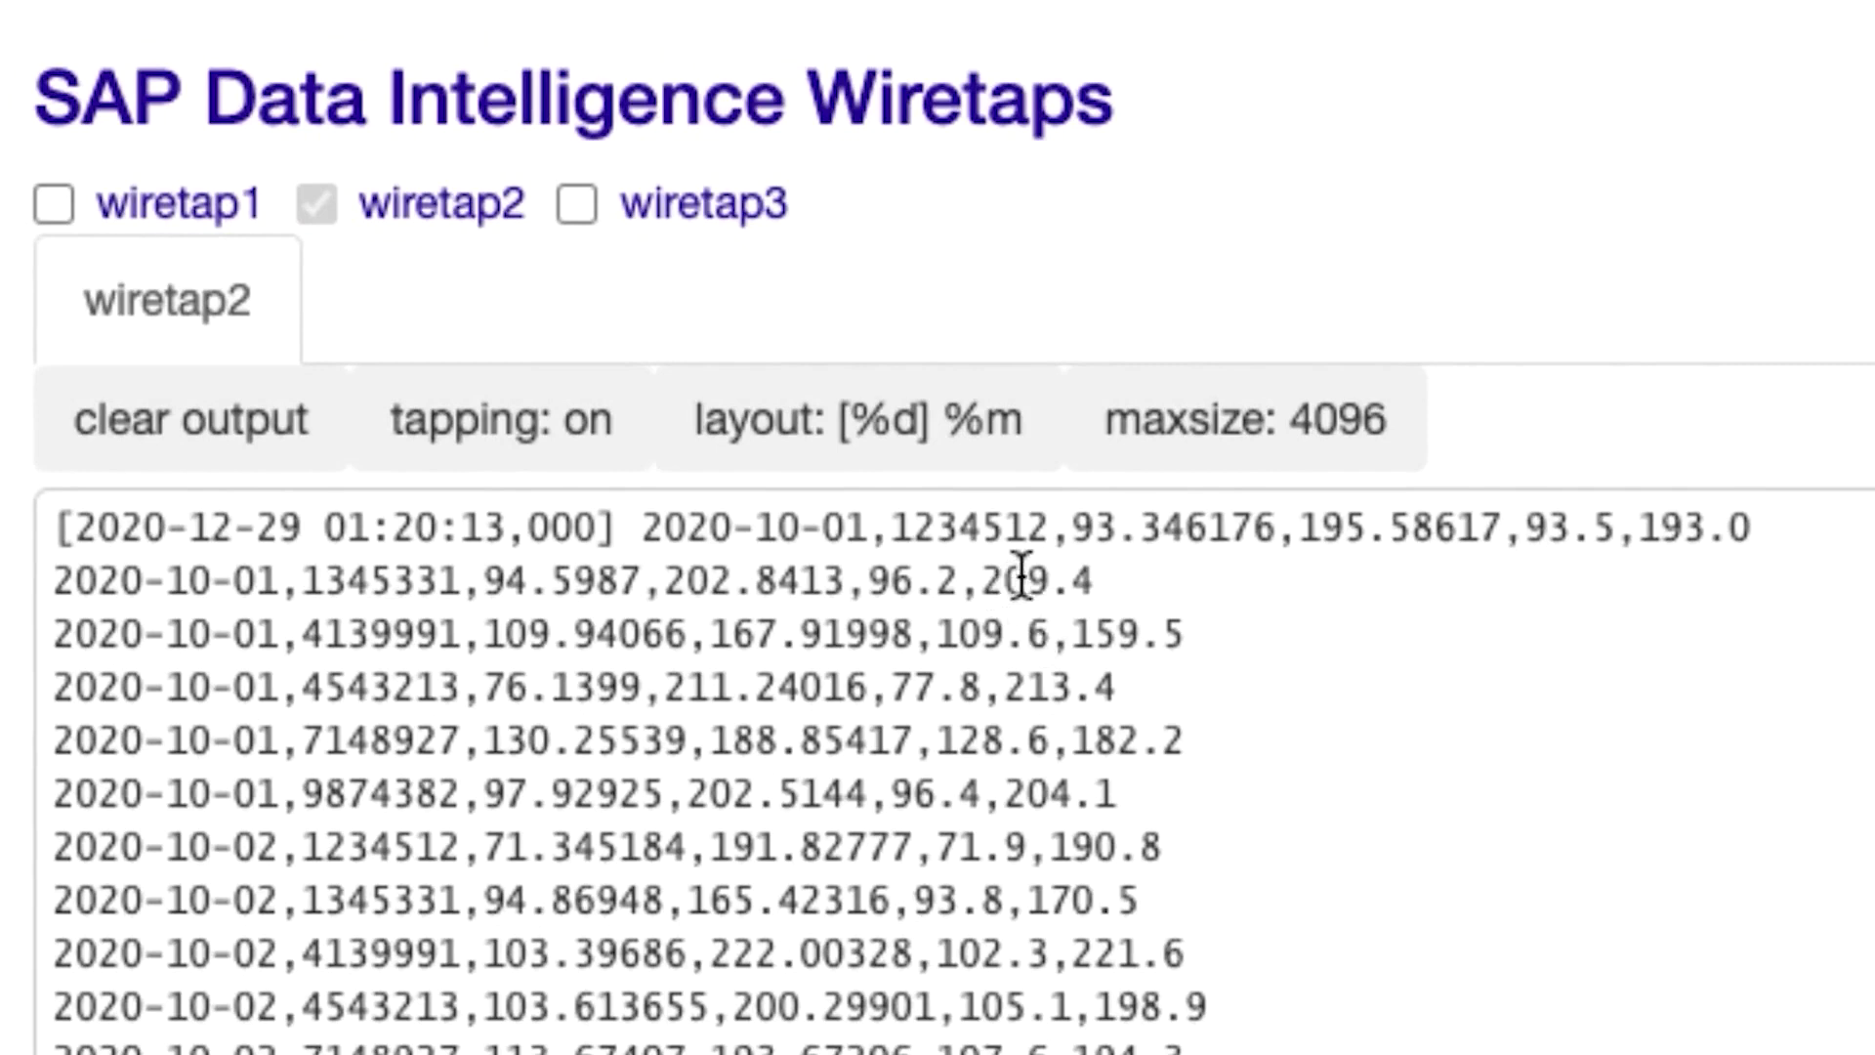
{"action": "left_click_drag", "start_coordinate": [1076, 525], "coordinate": [1277, 527]}
{"action": "scroll", "coordinate": [957, 576], "scroll_direction": "down", "scroll_amount": 3}
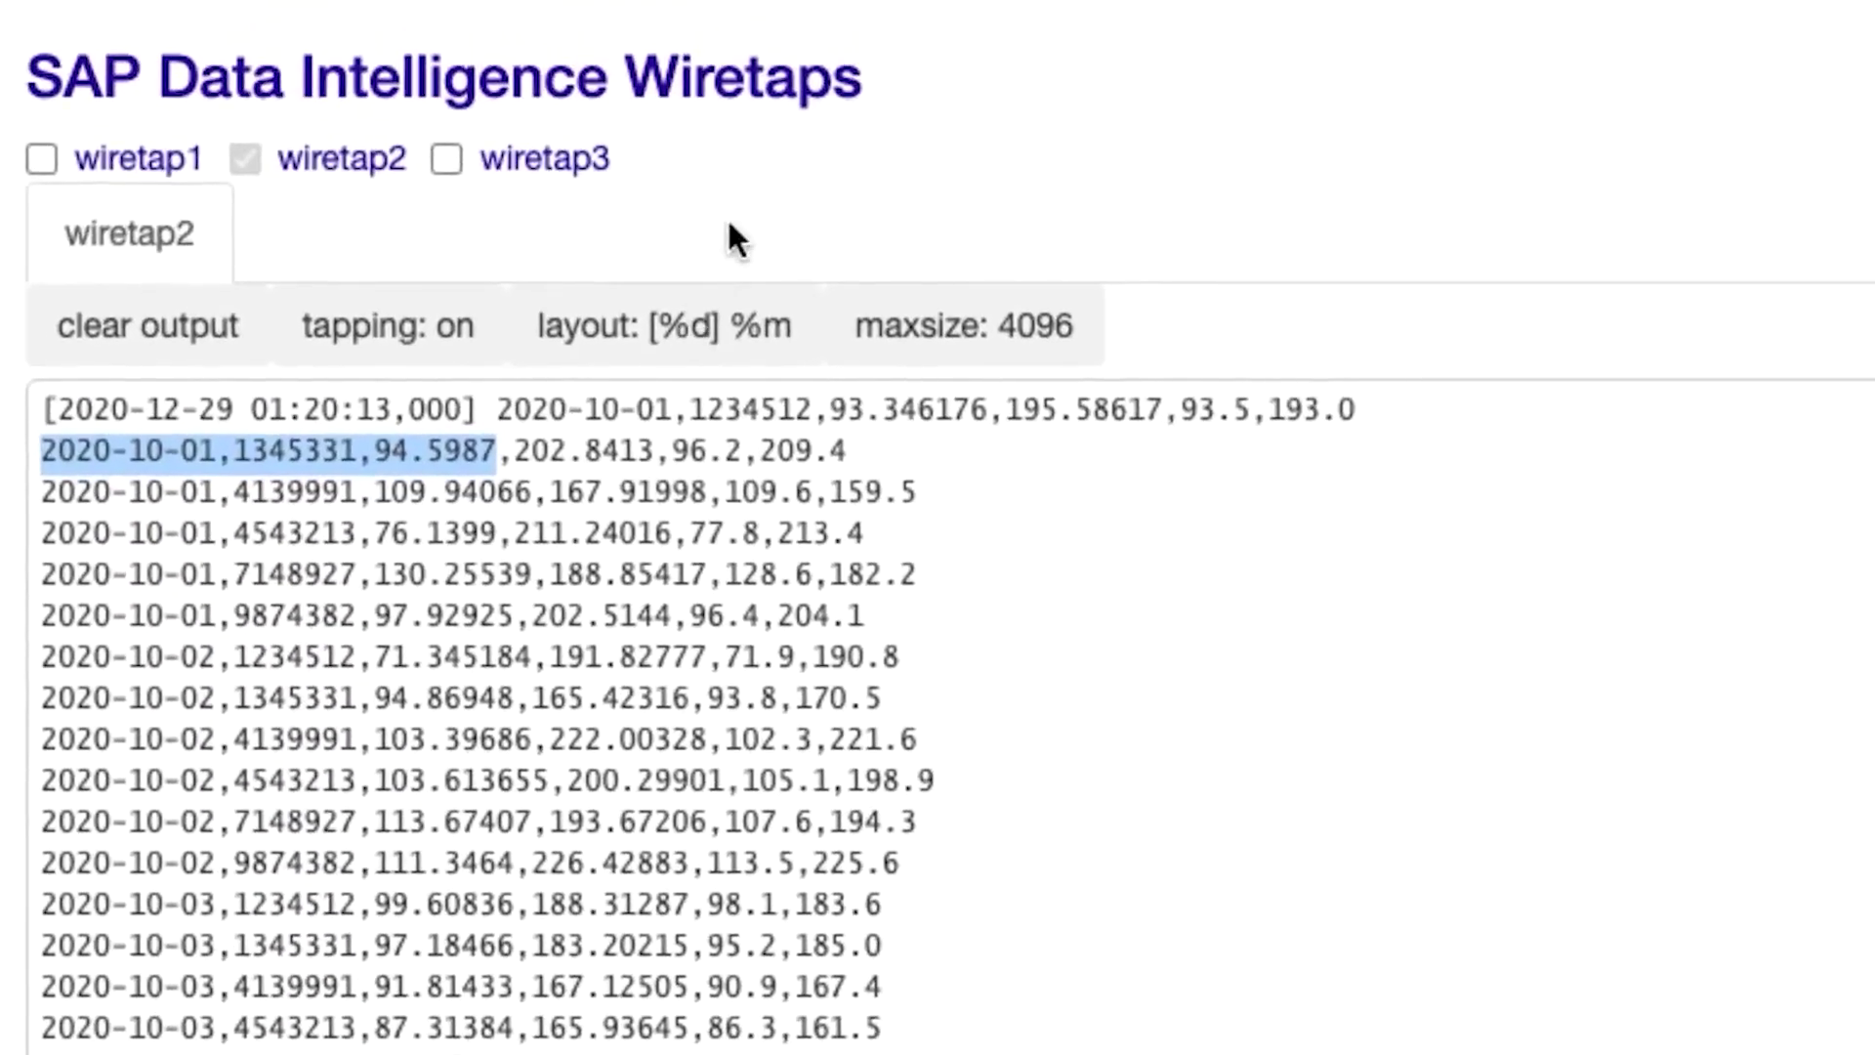
{"action": "left_click", "coordinate": [741, 188]}
Show wiretap3's output and highlight the failed-rule details of both failed records
{"action": "left_click", "coordinate": [441, 156]}
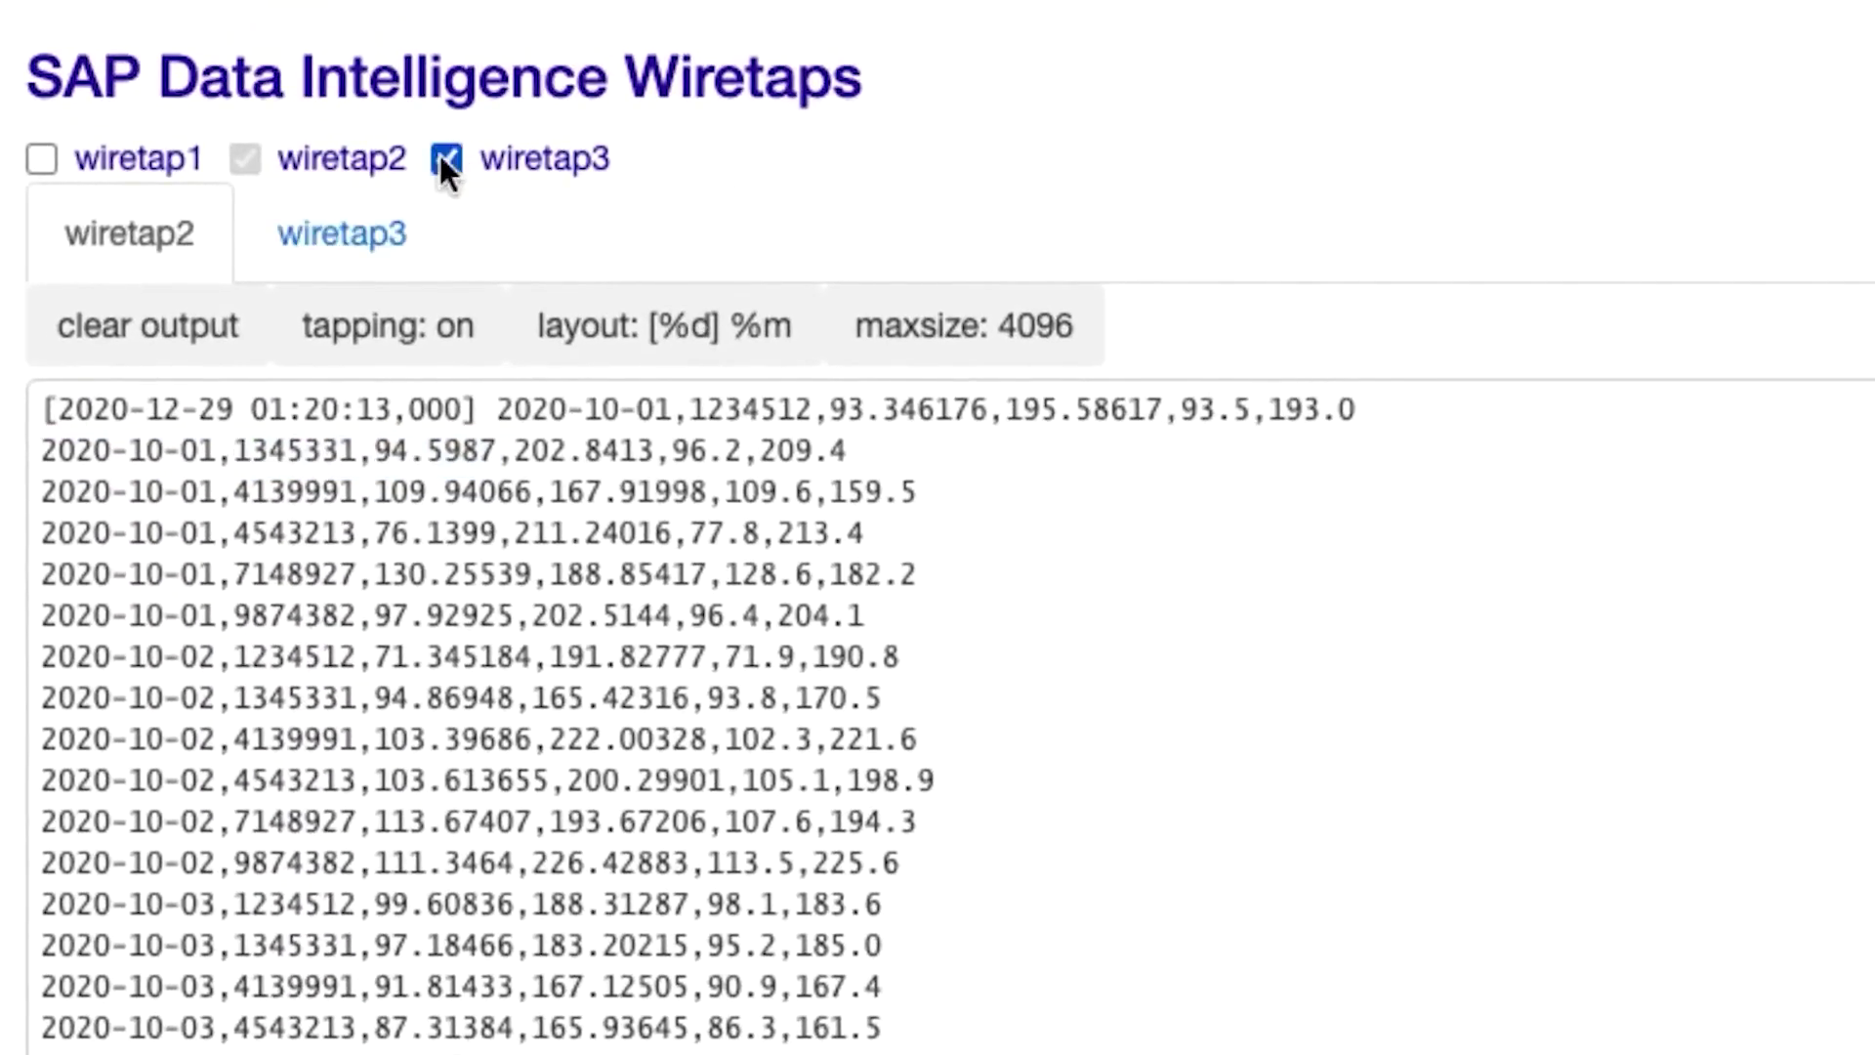
{"action": "left_click", "coordinate": [344, 238]}
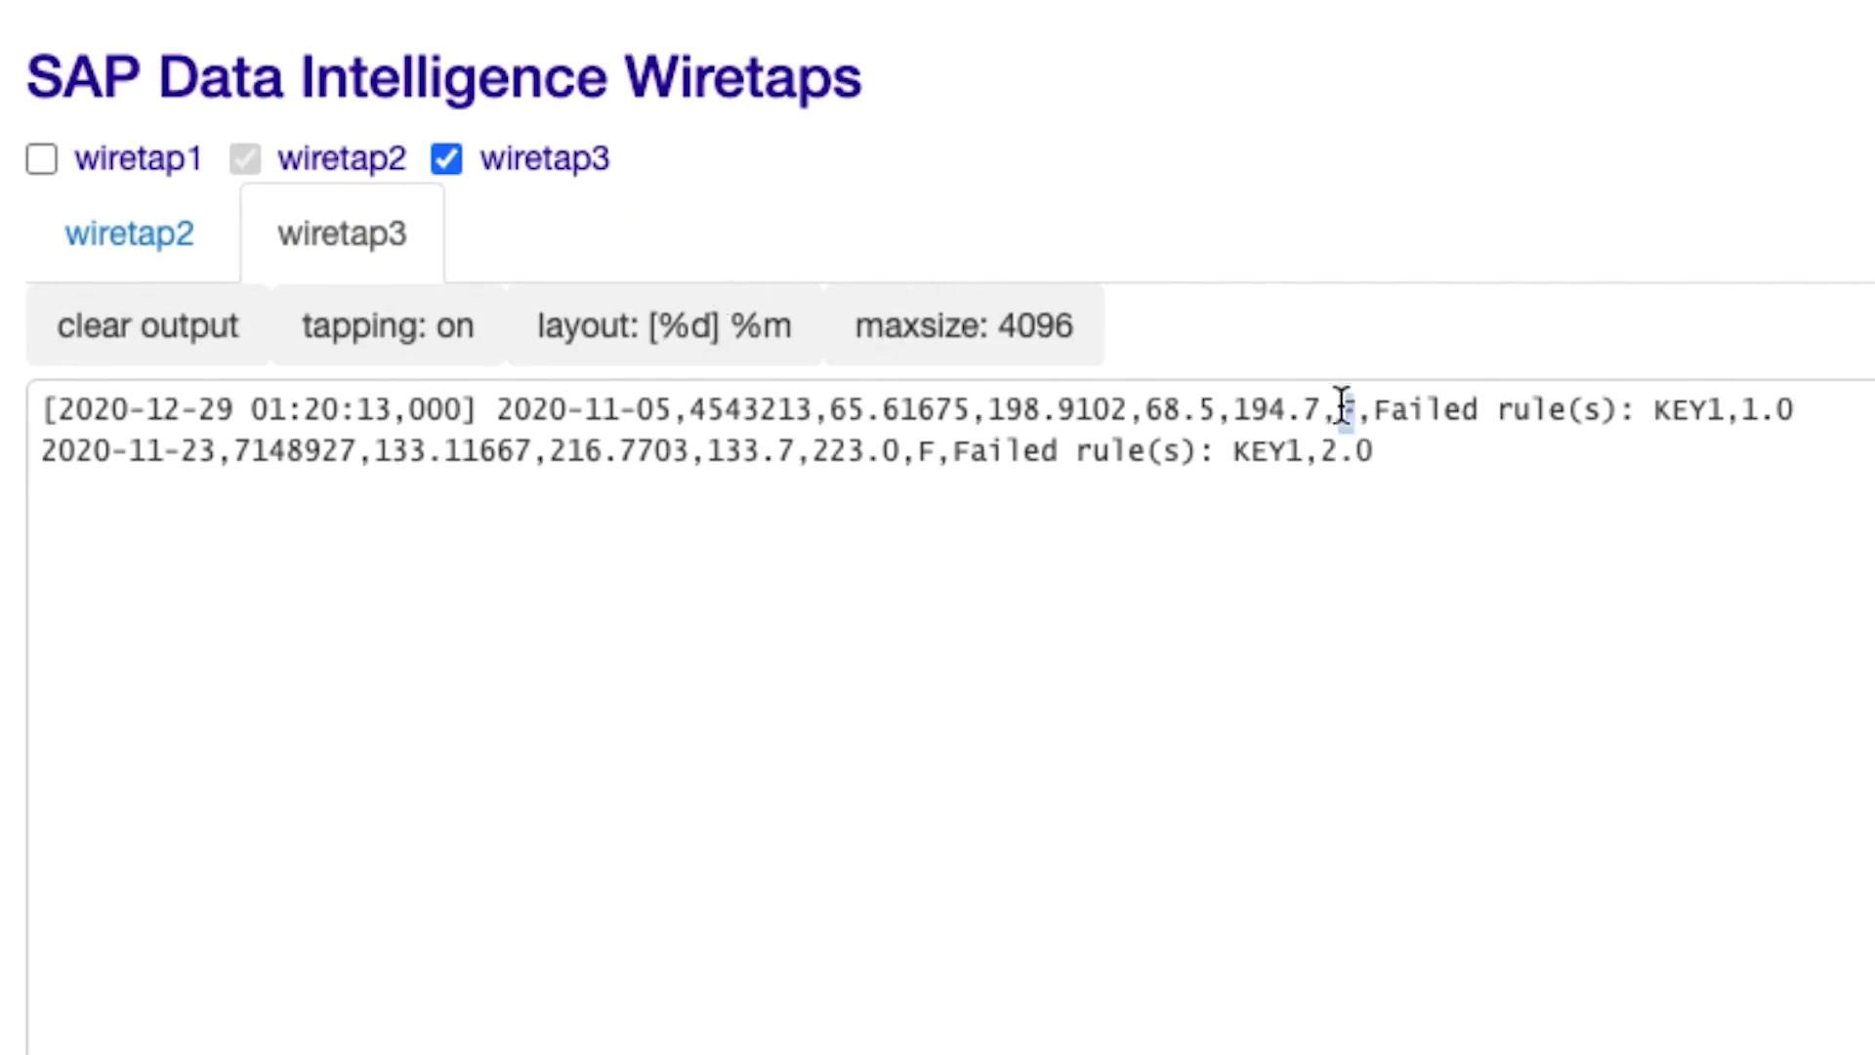
{"action": "left_click_drag", "start_coordinate": [1343, 408], "coordinate": [1799, 414]}
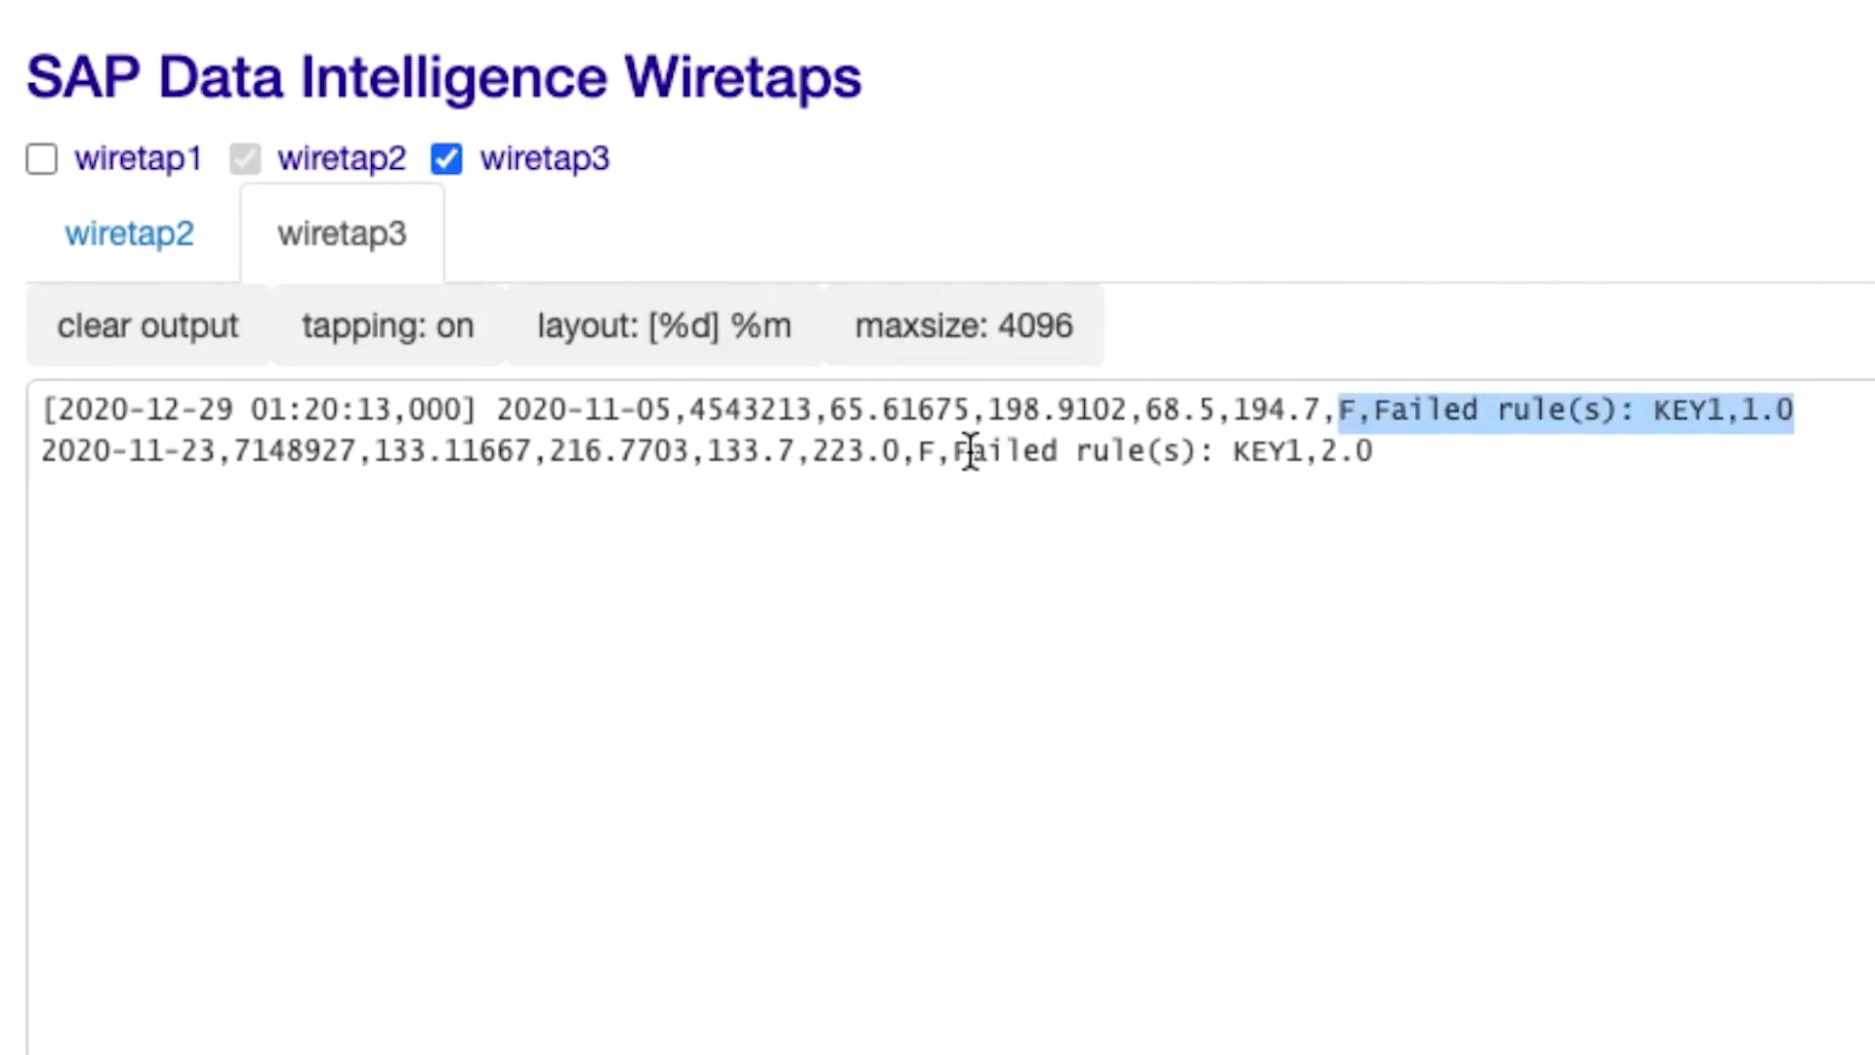
{"action": "left_click_drag", "start_coordinate": [953, 452], "coordinate": [1362, 459]}
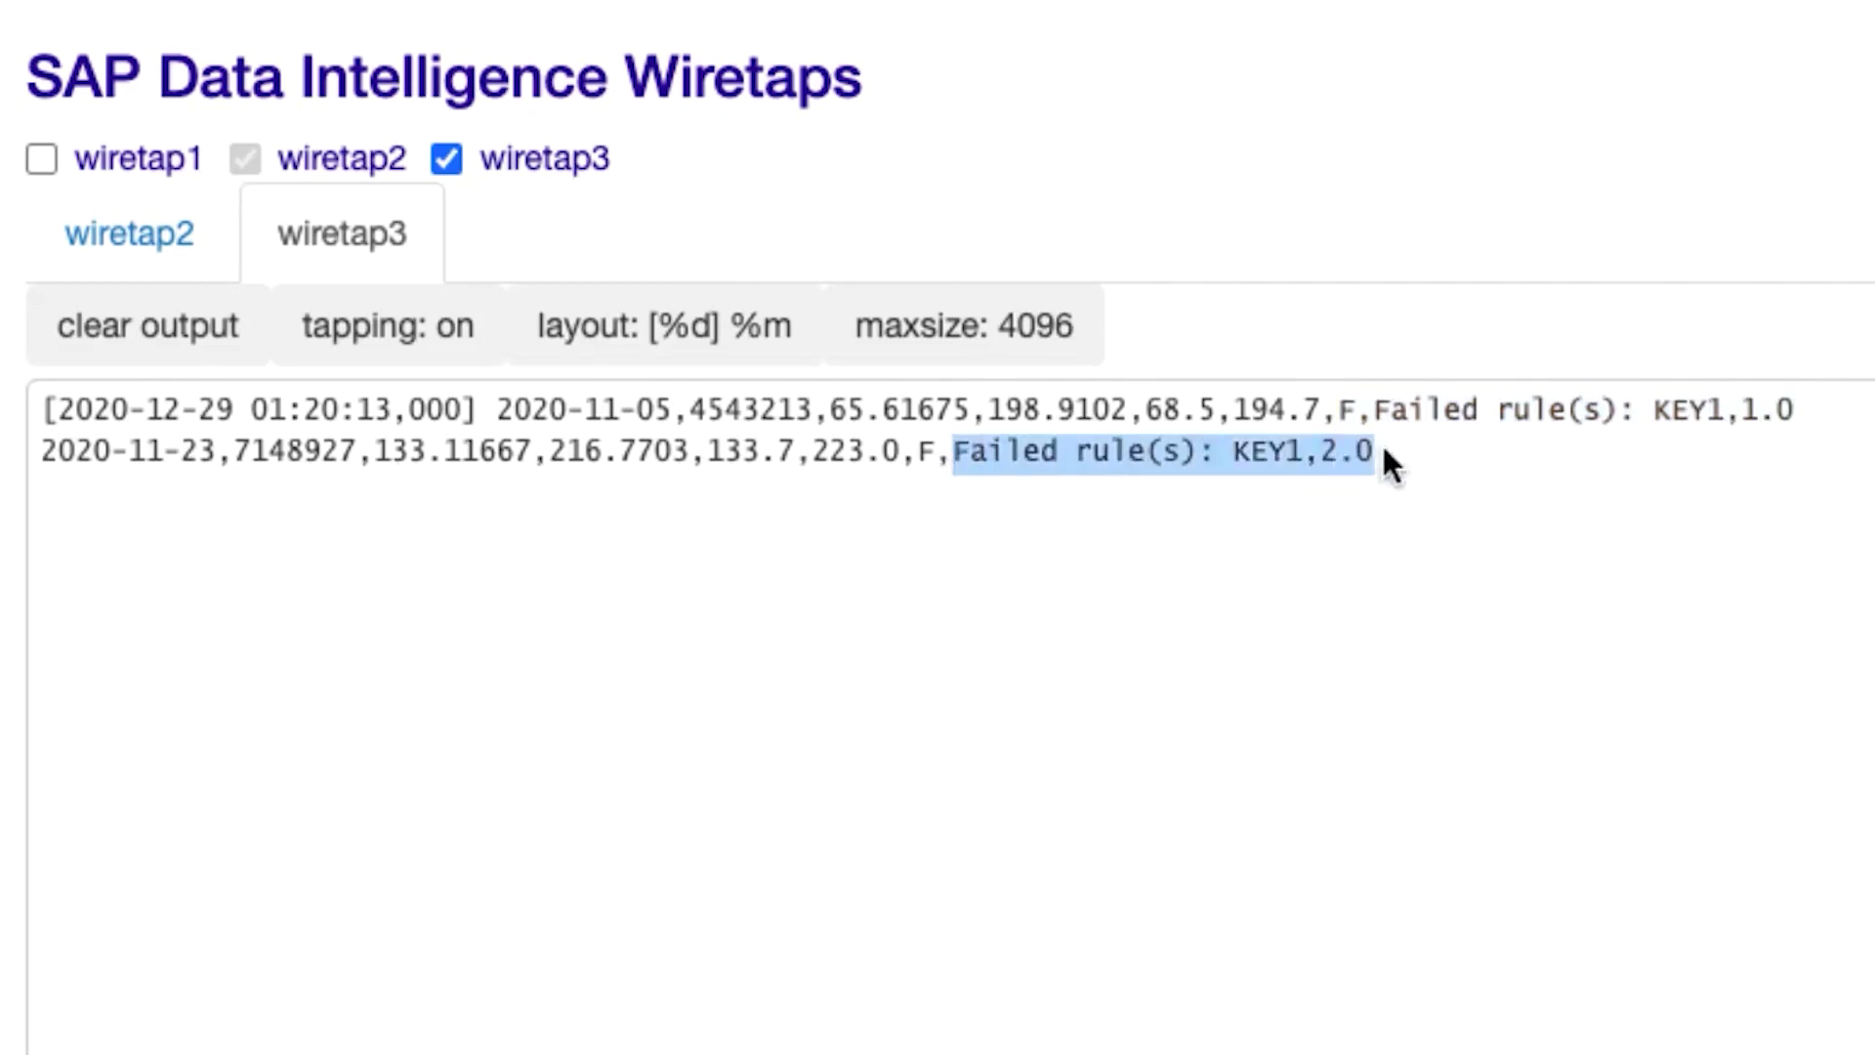
{"action": "left_click", "coordinate": [1375, 452]}
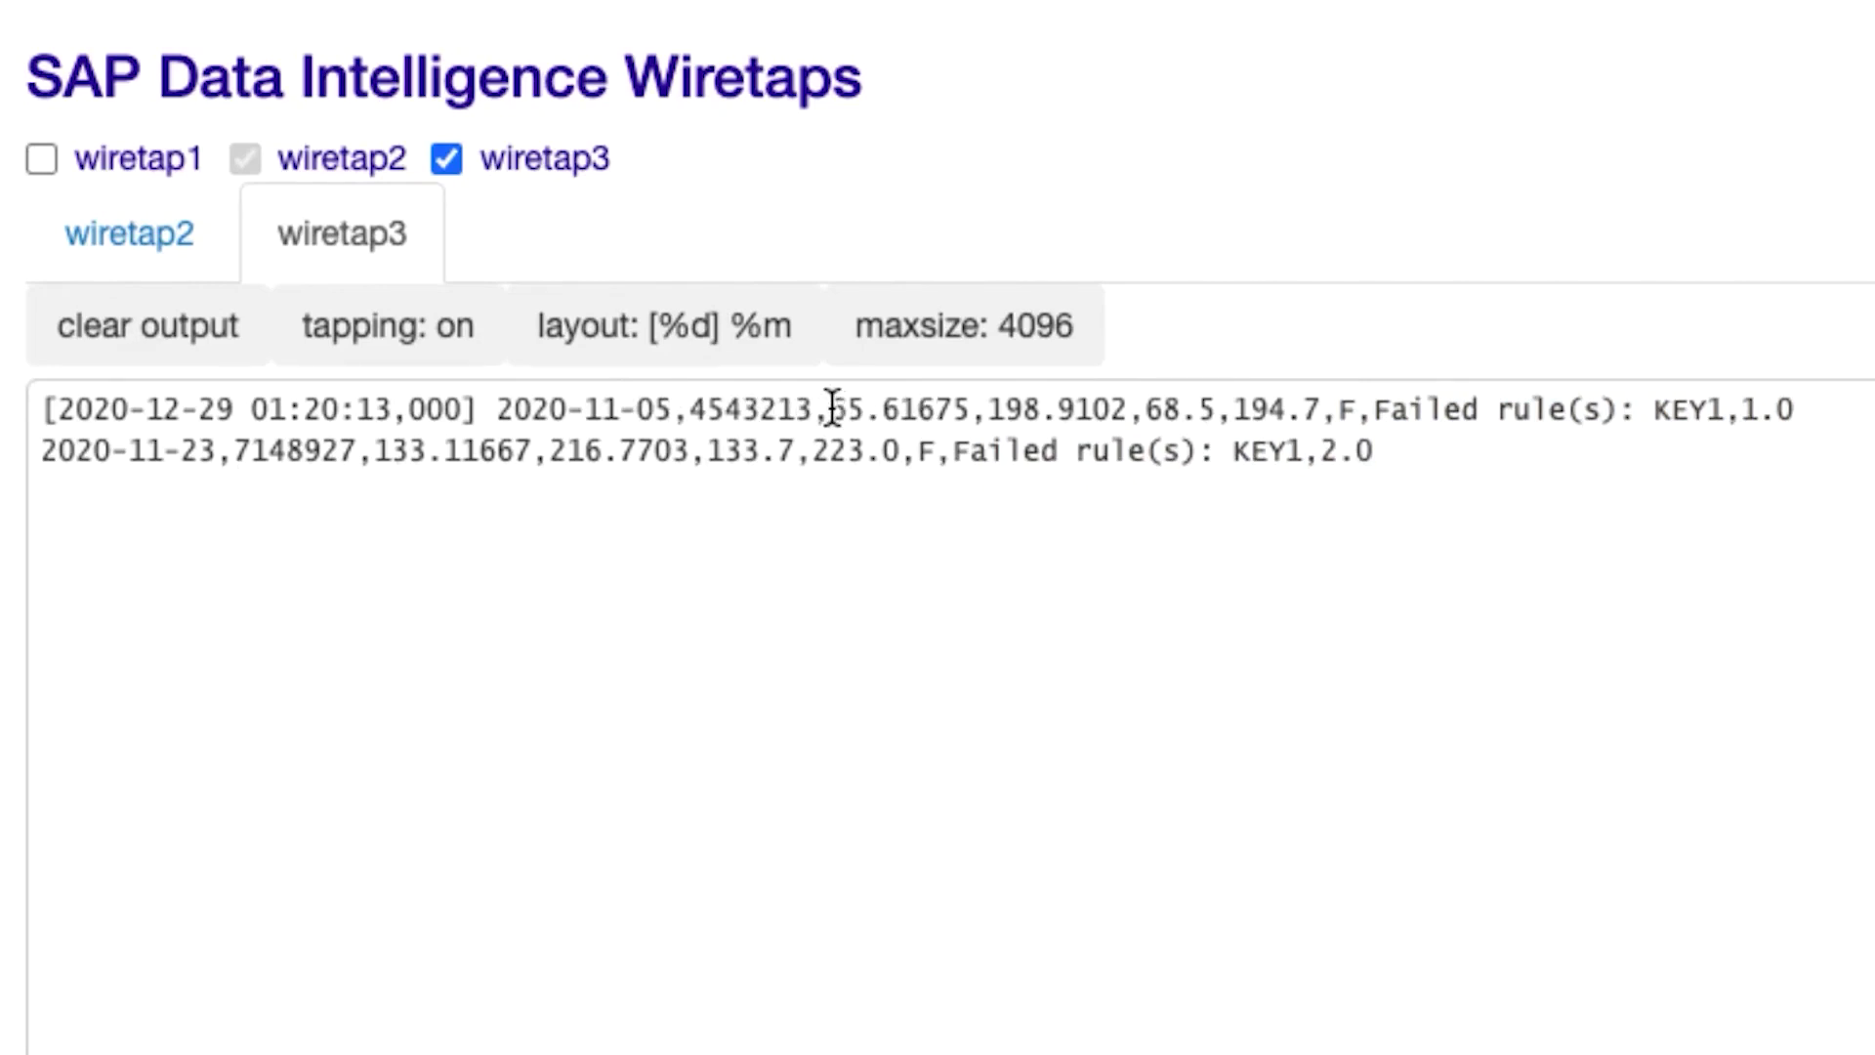
Highlight the values 65.61675 and 133.11667 in the two failed records
{"action": "left_click_drag", "start_coordinate": [830, 408], "coordinate": [969, 410]}
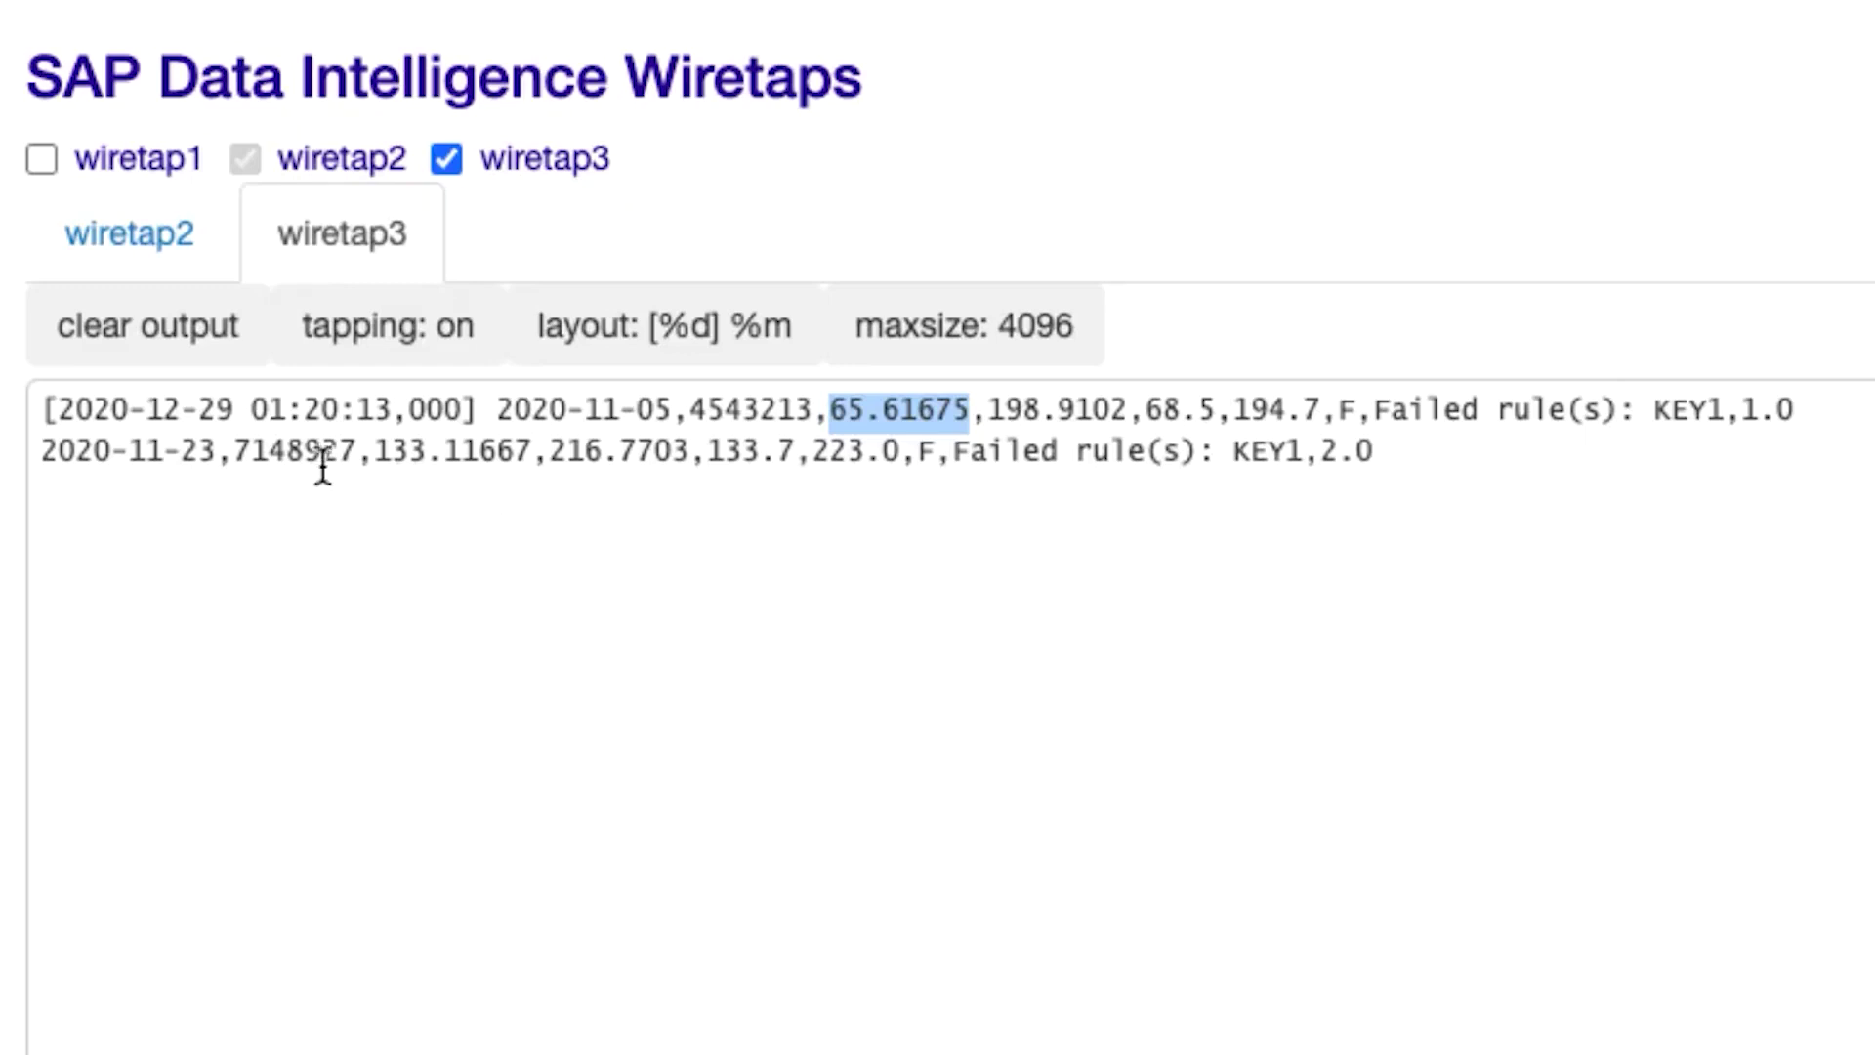
{"action": "left_click_drag", "start_coordinate": [372, 452], "coordinate": [533, 452]}
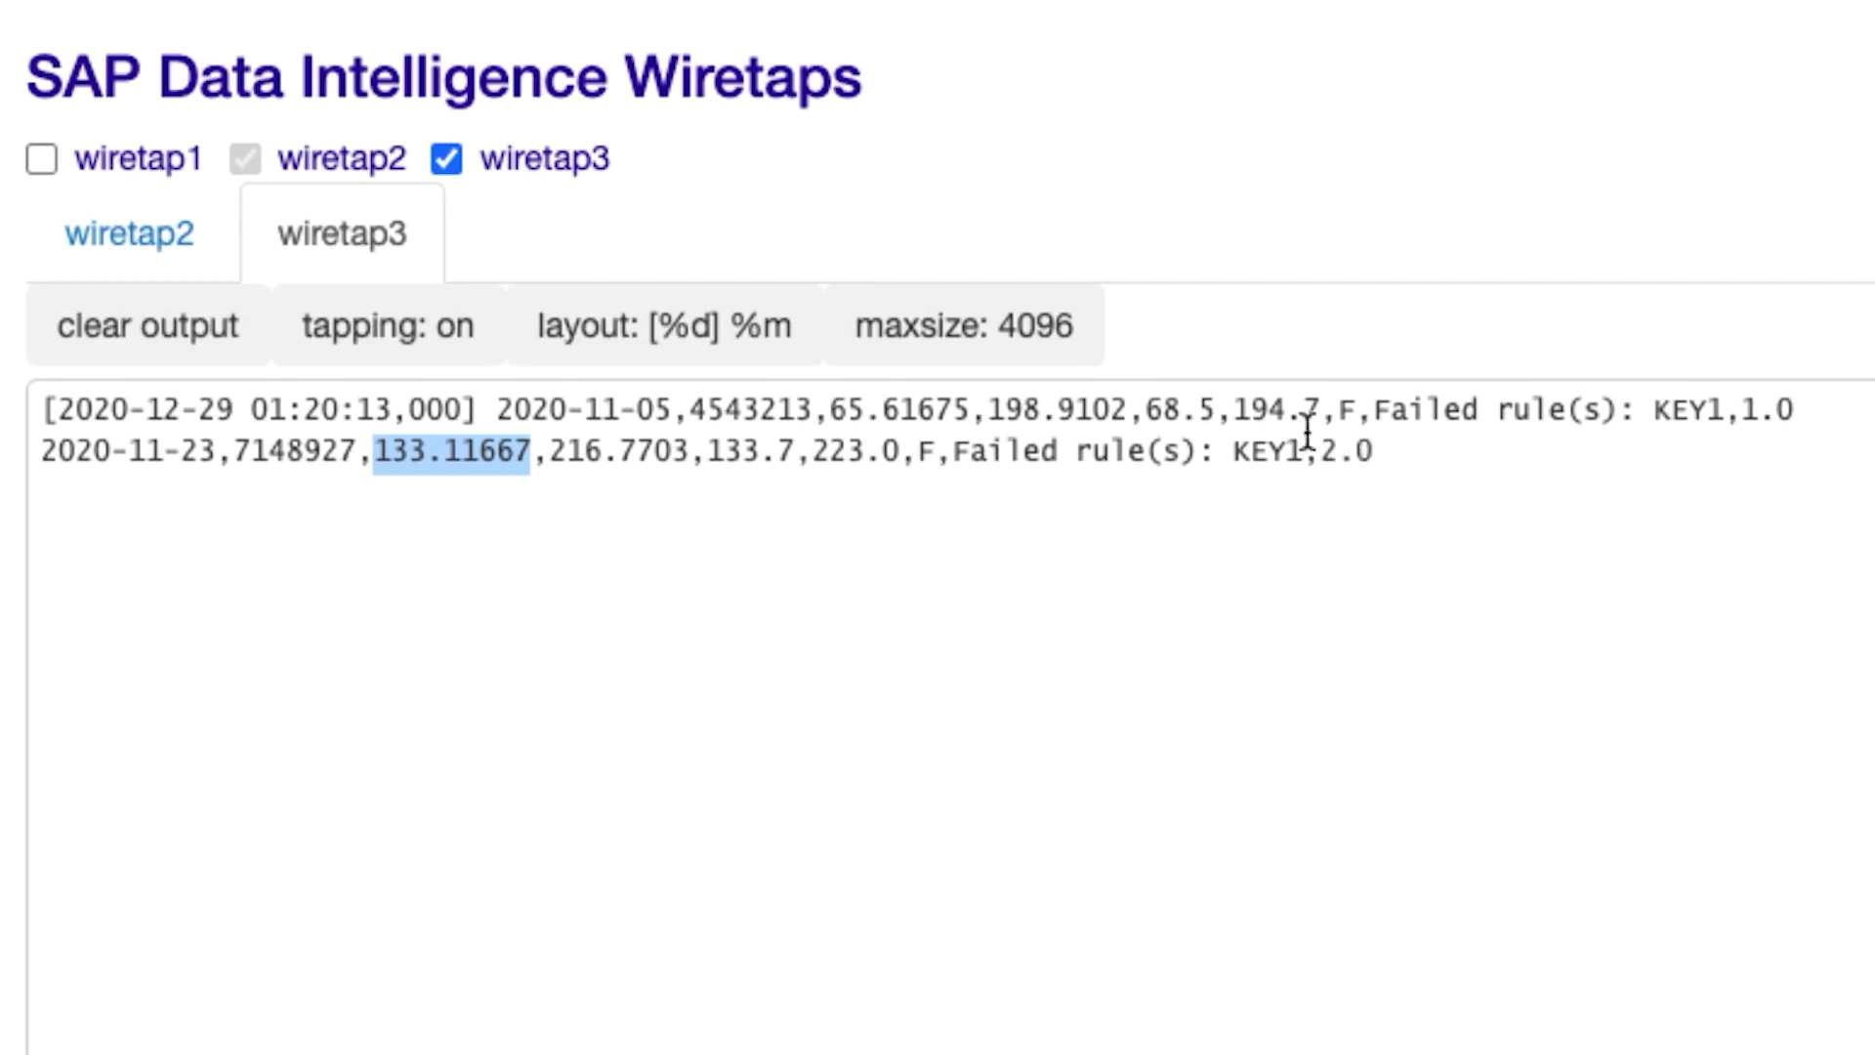
{"action": "left_click", "coordinate": [1644, 603]}
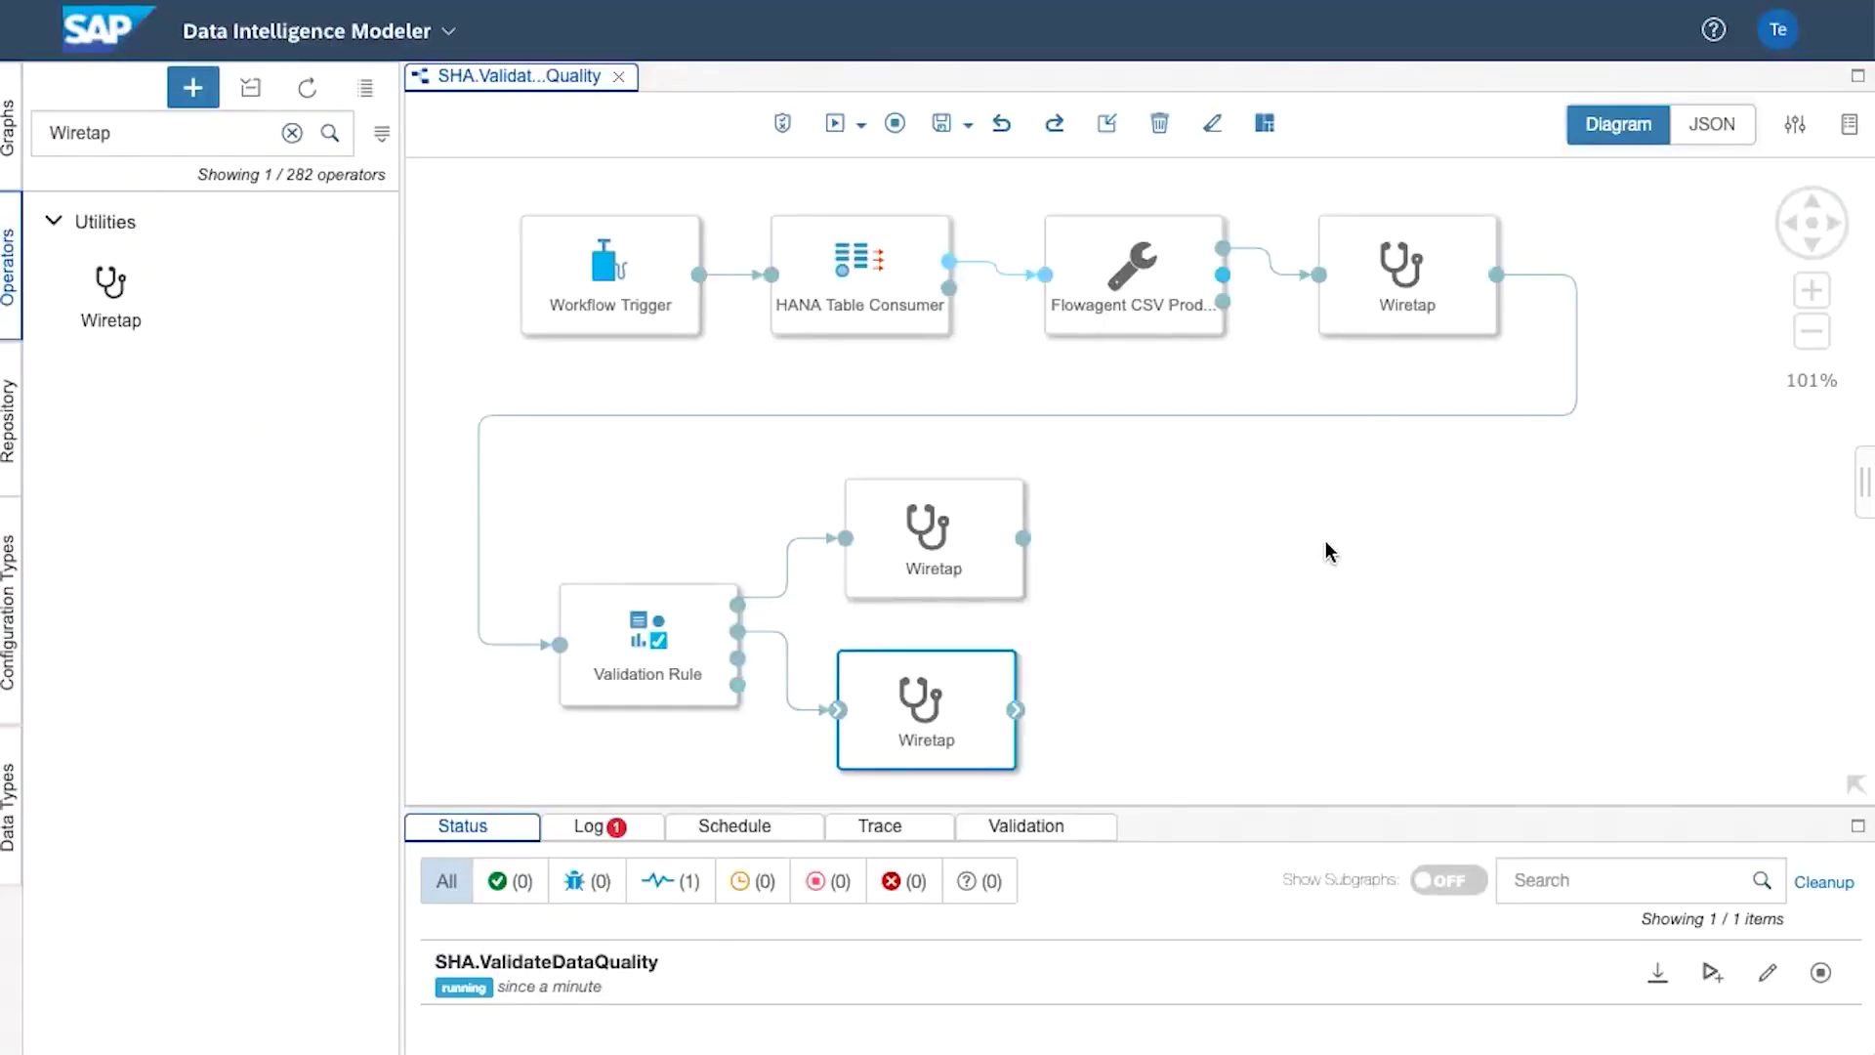
Stop the SHA.ValidateDataQuality run and delete its saved log entry, leaving the Status and Log lists empty
{"action": "left_click", "coordinate": [1820, 972]}
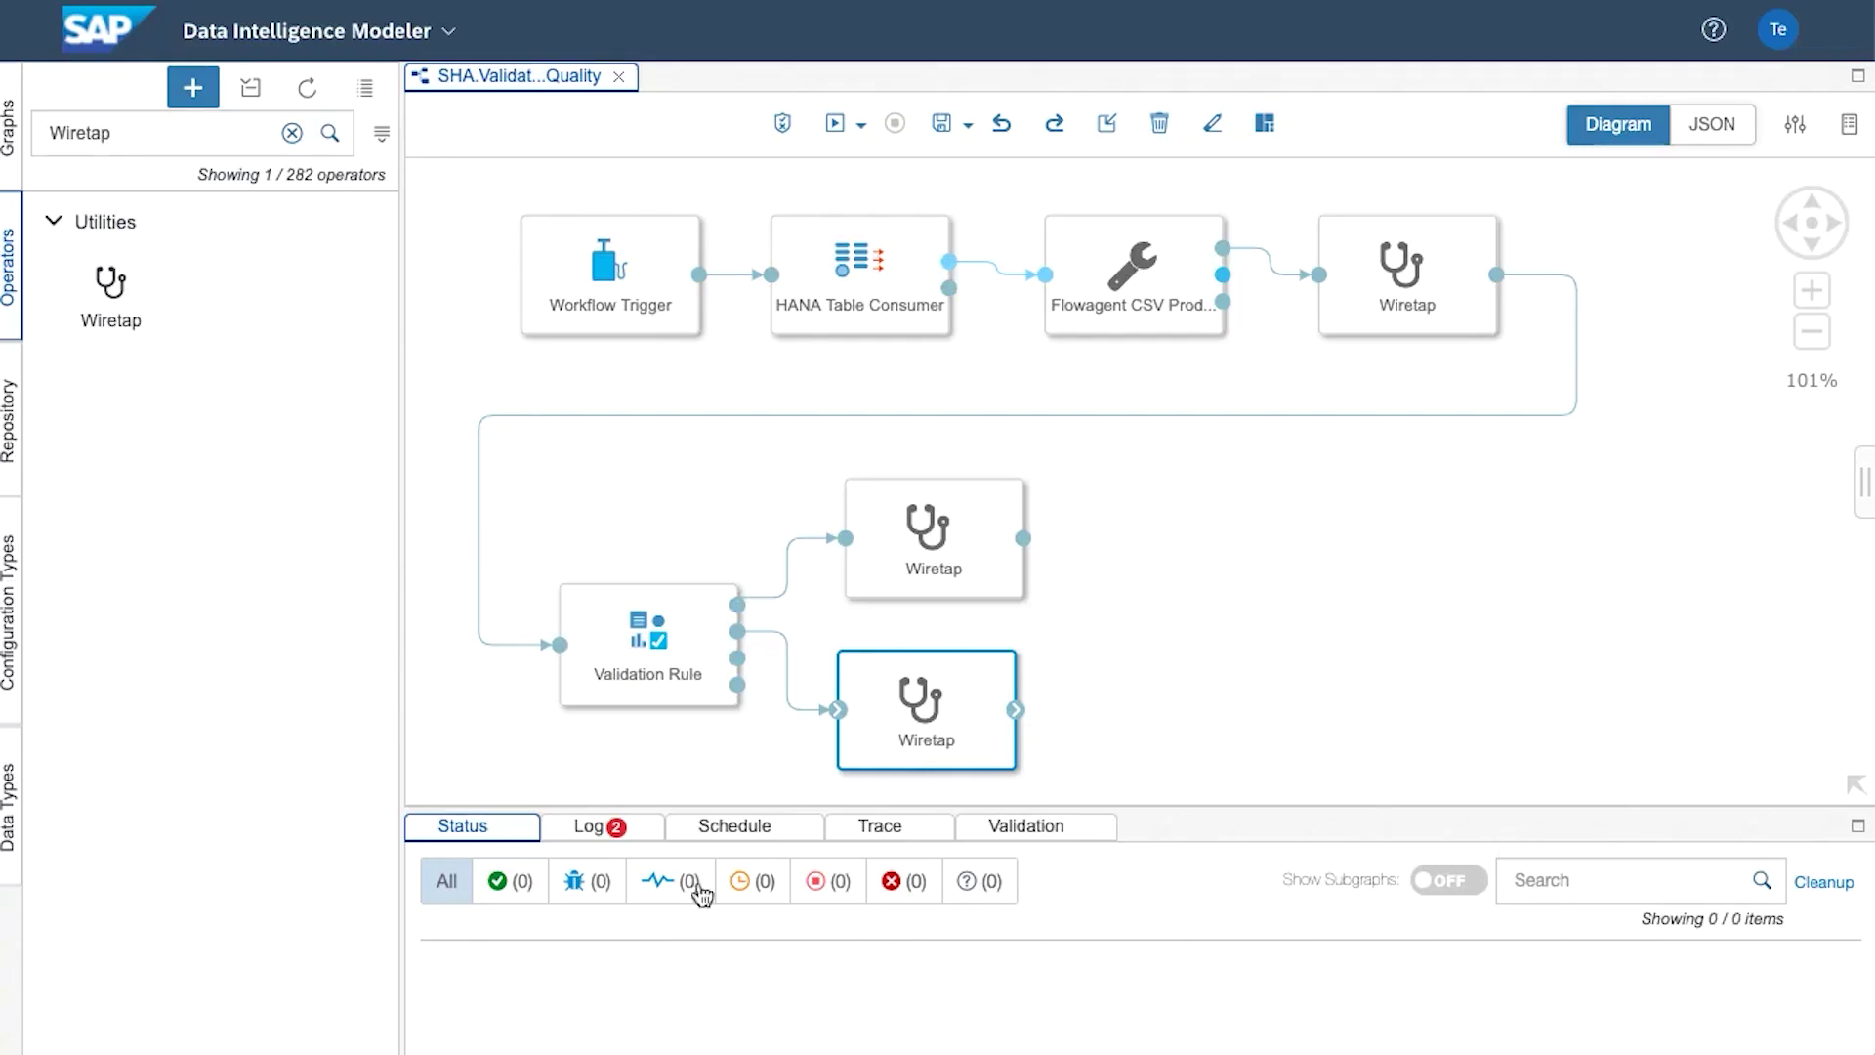
{"action": "left_click", "coordinate": [589, 826]}
{"action": "left_click", "coordinate": [1830, 970]}
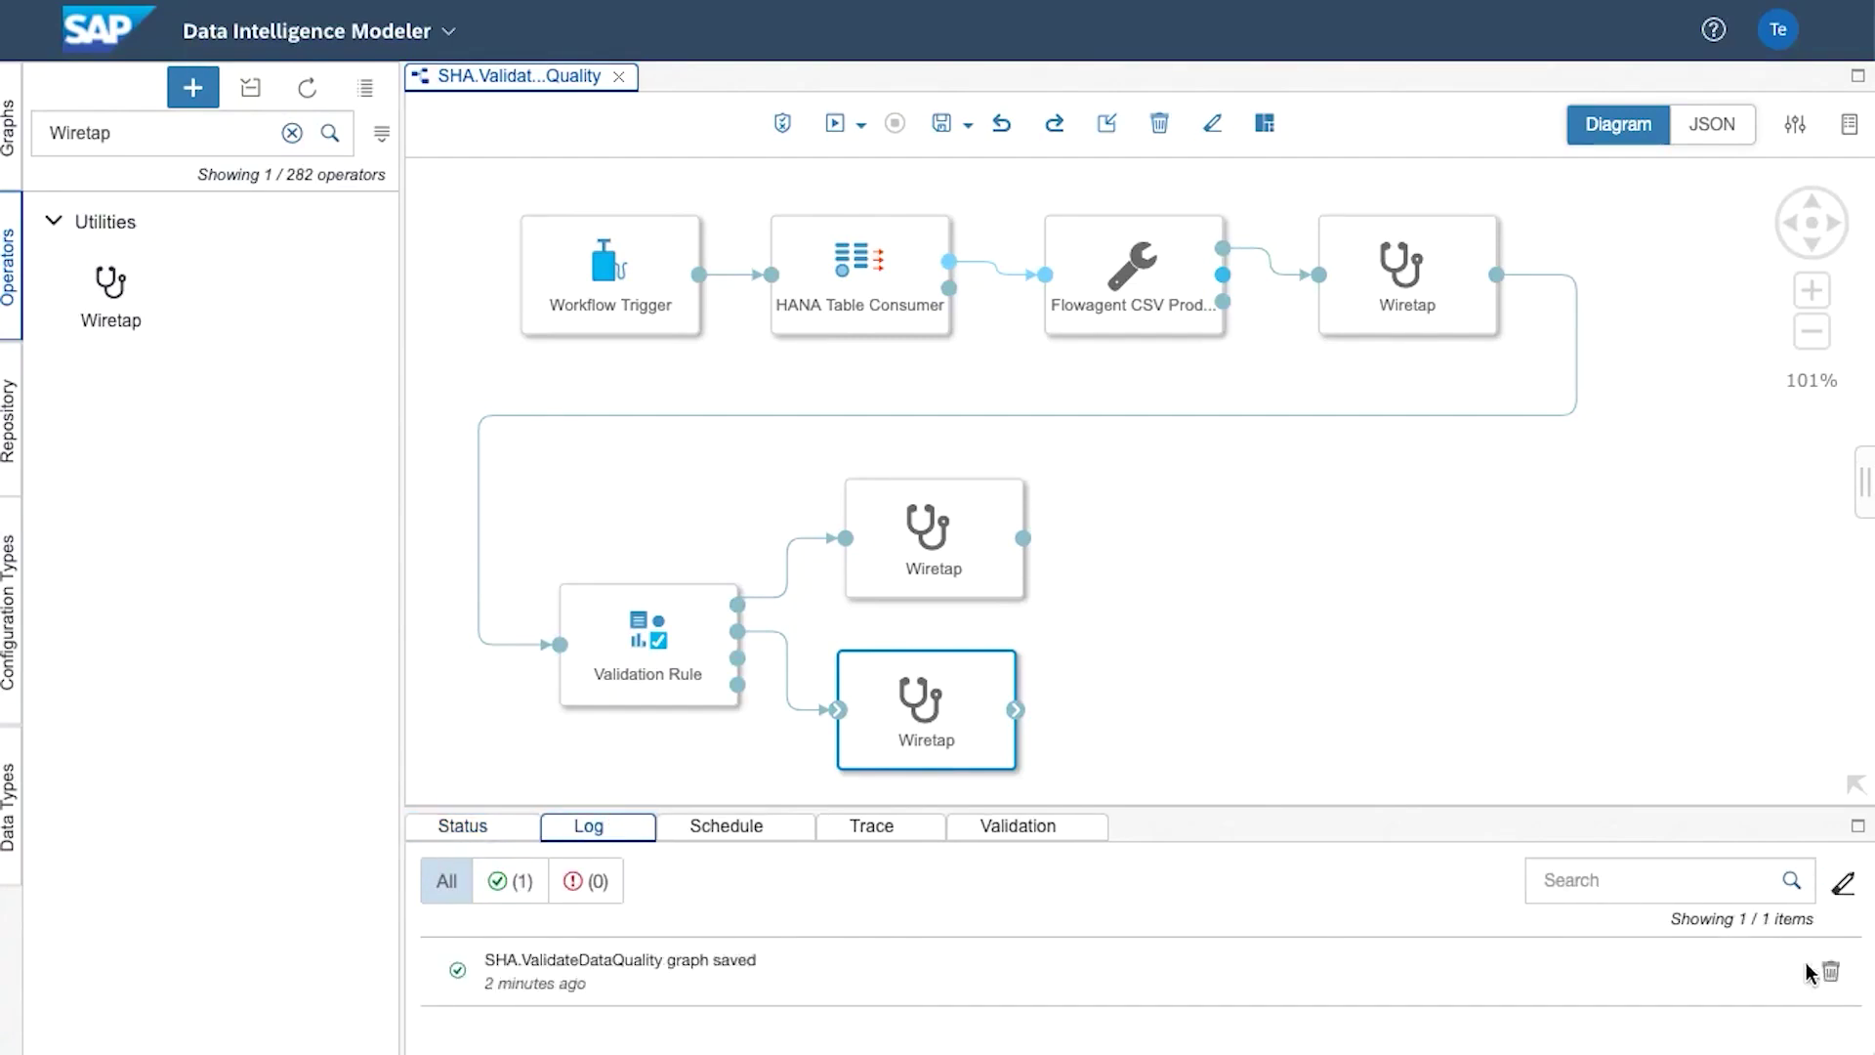
{"action": "left_click", "coordinate": [1829, 971]}
{"action": "left_click", "coordinate": [449, 828]}
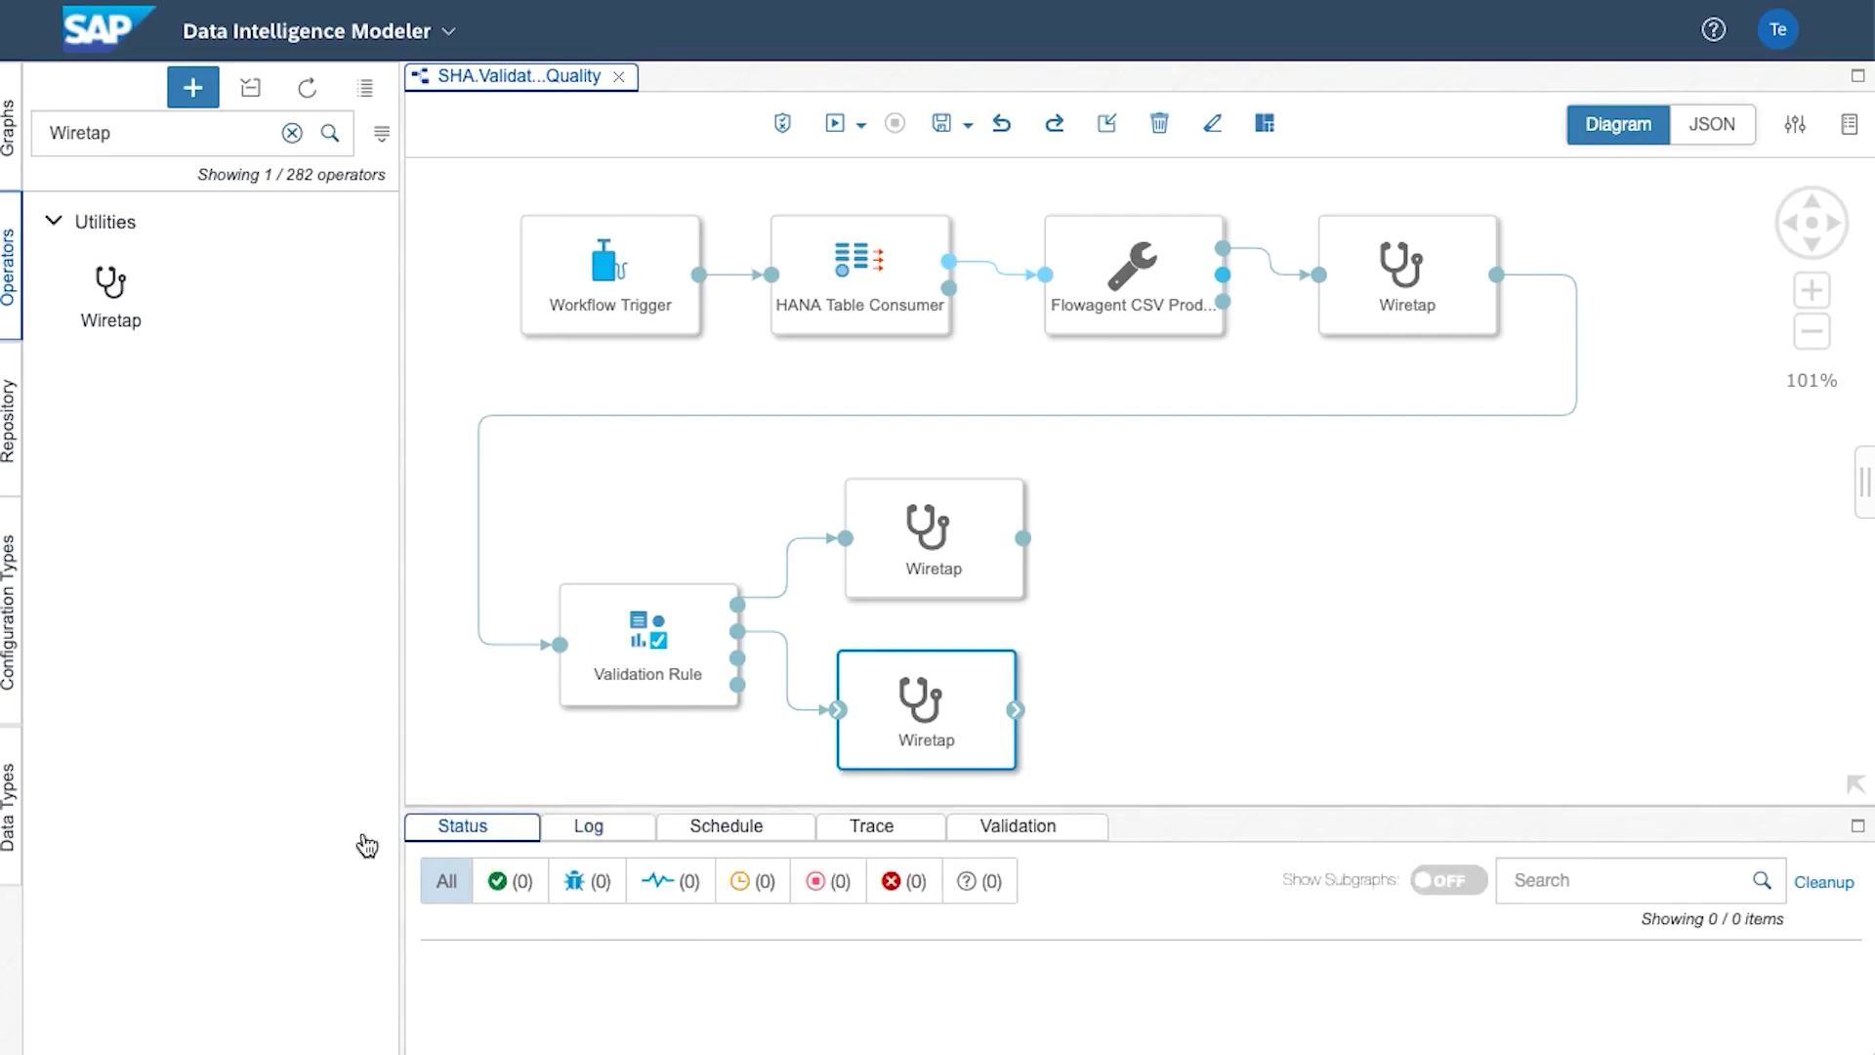